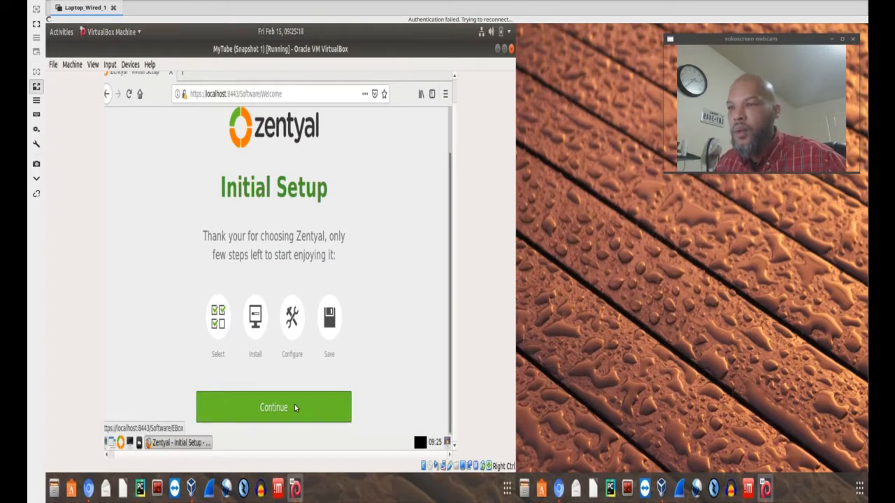
# Continue from the Initial Setup welcome page to start the Zentyal setup.
pyautogui.click(271, 412)
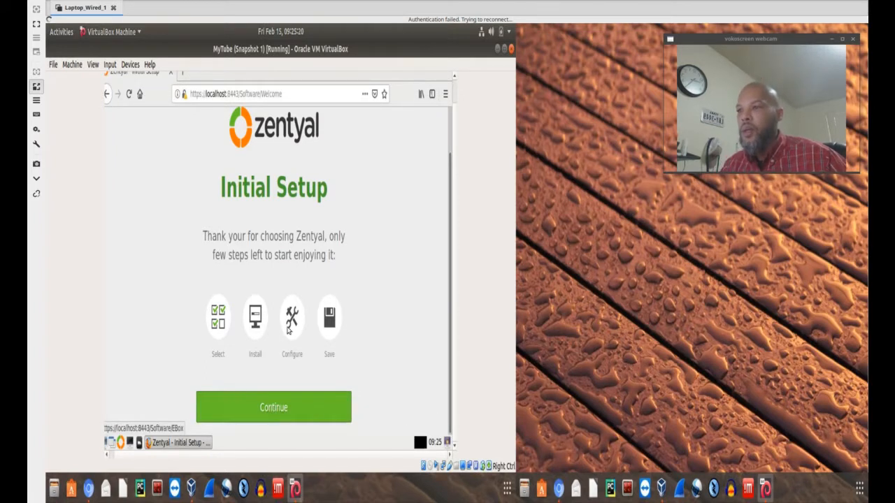
pyautogui.scroll(2, 401, 357)
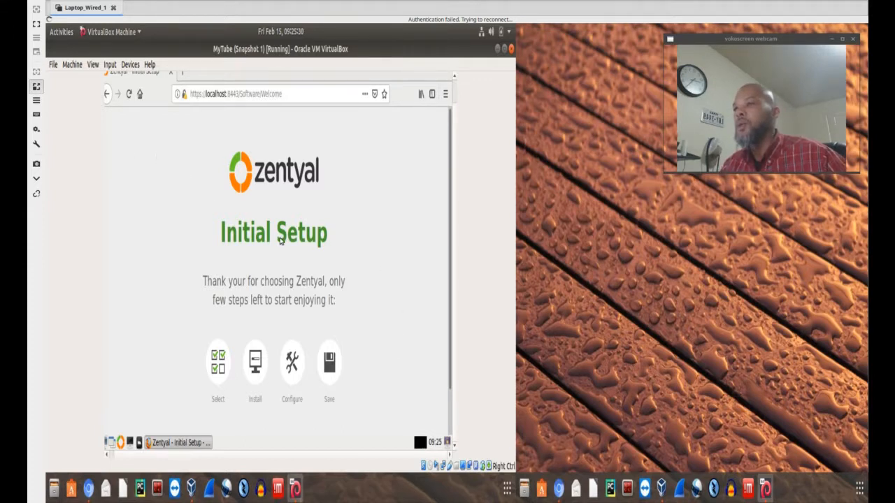
pyautogui.scroll(-2, 325, 281)
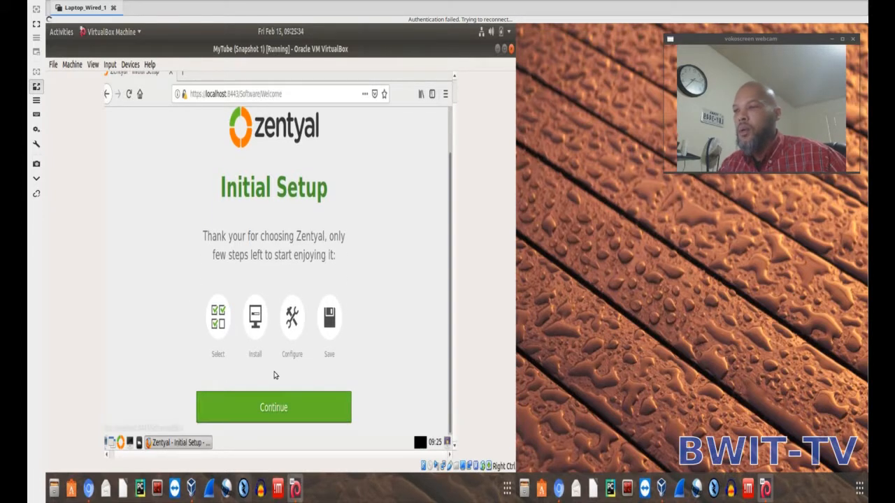
pyautogui.click(284, 407)
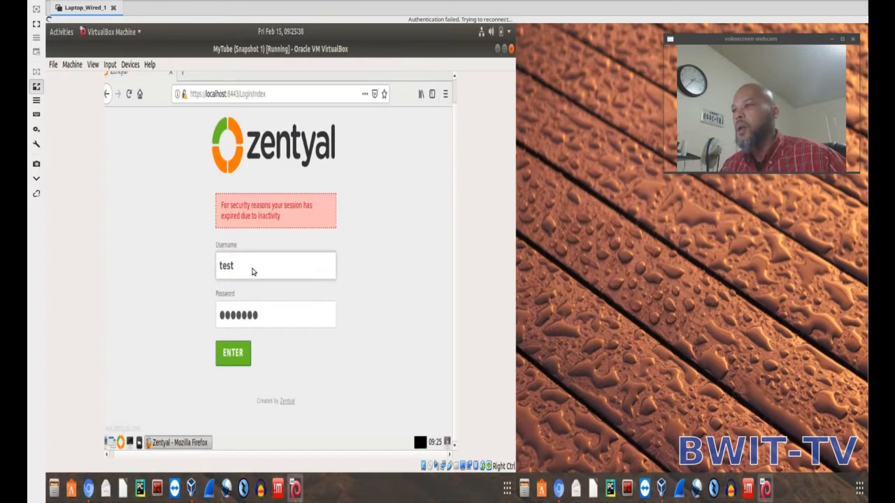
# Log back in with the saved test account credentials and continue the initial setup to package selection.
pyautogui.click(253, 271)
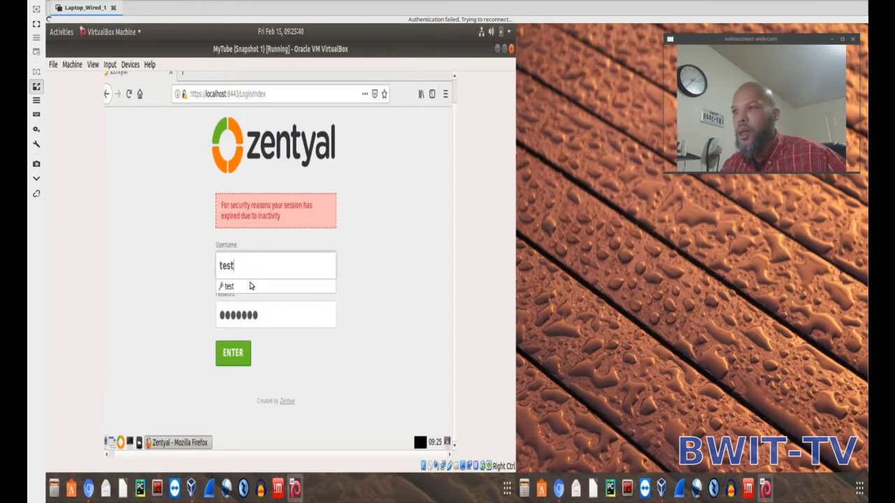
pyautogui.click(229, 291)
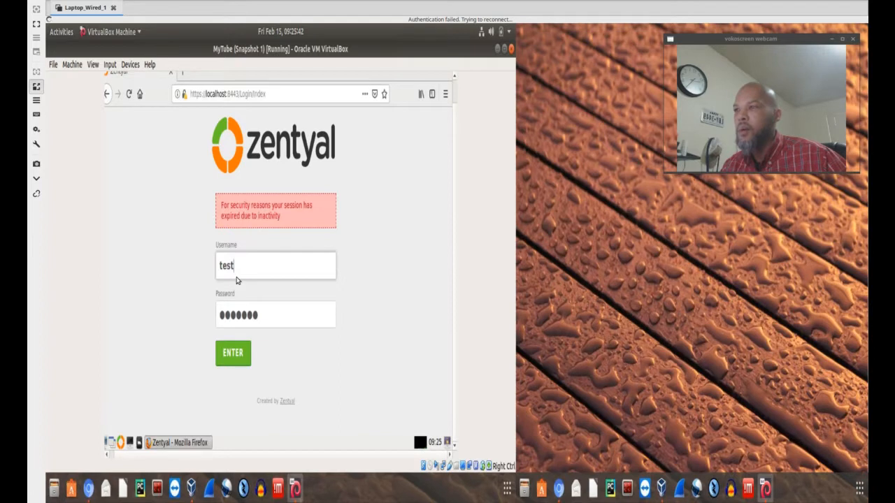
pyautogui.click(236, 276)
pyautogui.click(228, 289)
pyautogui.click(230, 353)
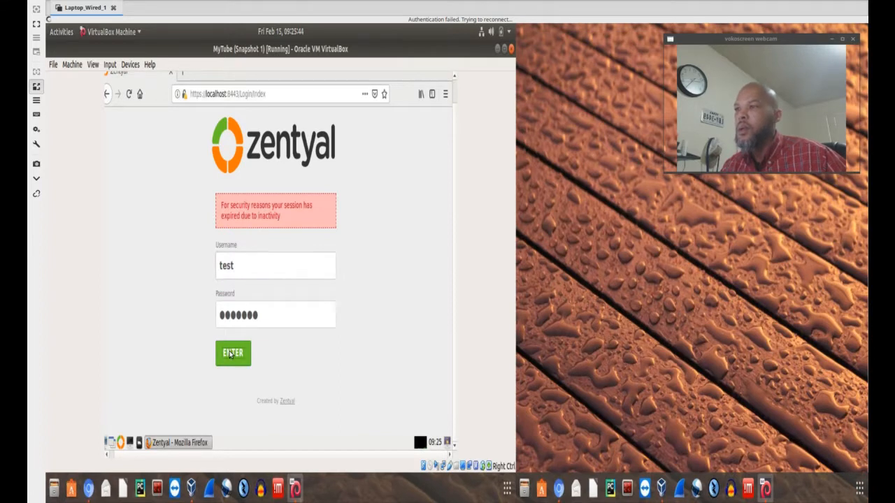
pyautogui.scroll(-1, 359, 356)
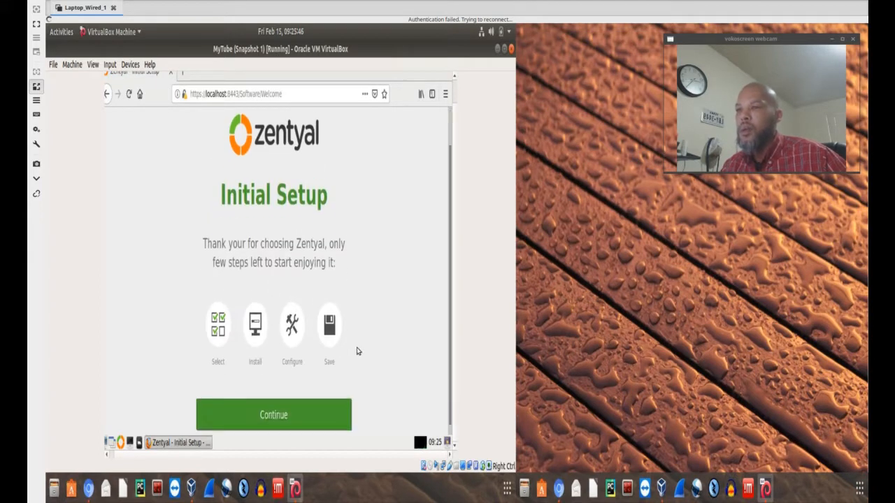
pyautogui.click(285, 401)
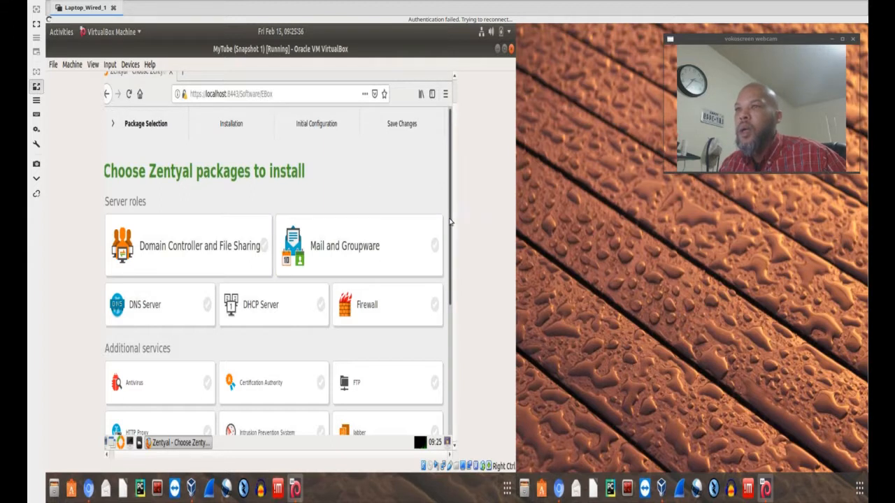
# Examine the server roles and additional services offered on the package selection page.
pyautogui.scroll(-3, 421, 246)
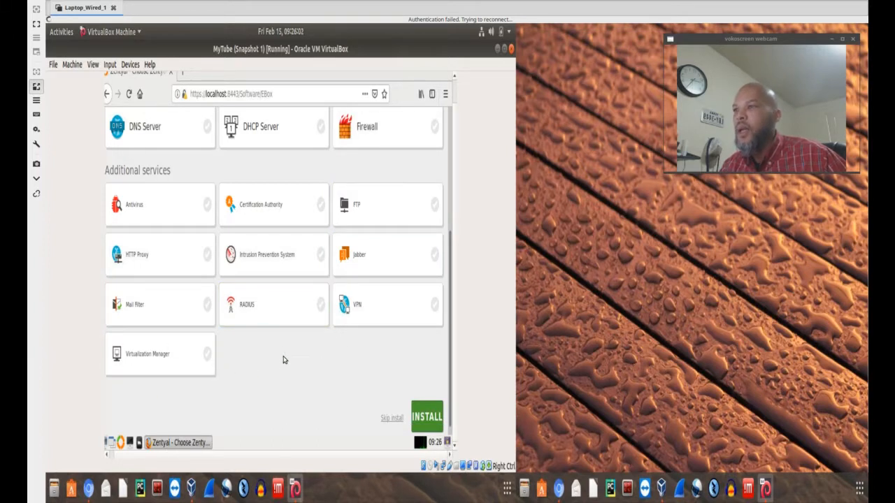
pyautogui.scroll(4, 260, 335)
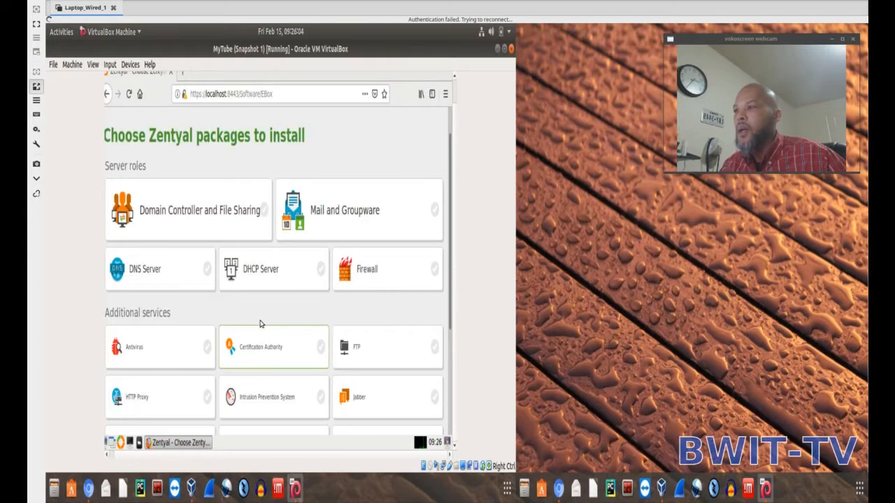
pyautogui.scroll(-2, 260, 319)
pyautogui.scroll(-1, 259, 320)
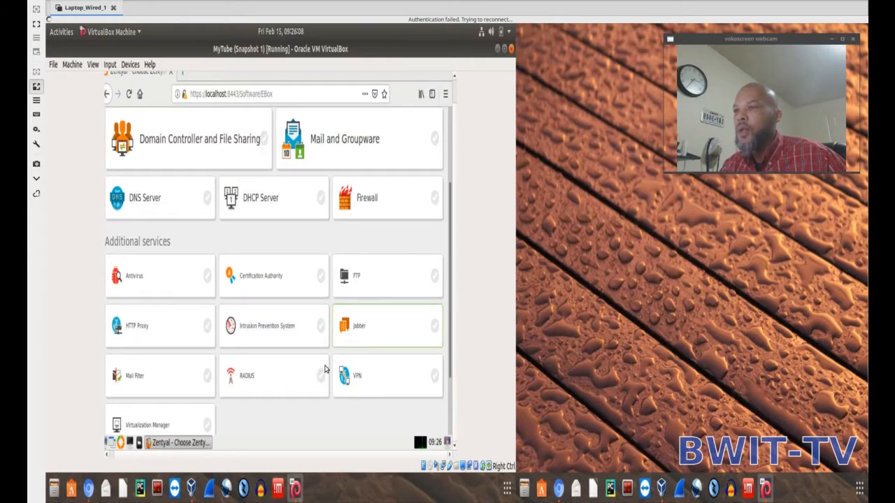
pyautogui.scroll(-1, 324, 370)
pyautogui.scroll(-1, 324, 370)
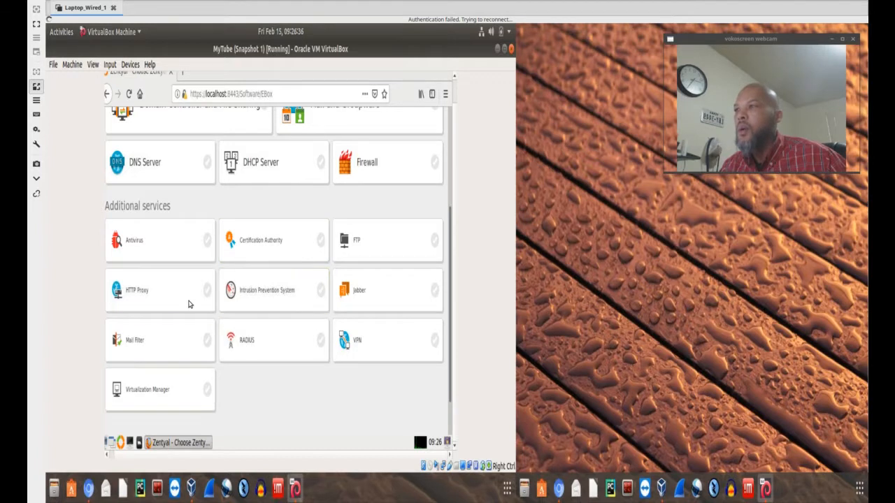
pyautogui.scroll(4, 294, 341)
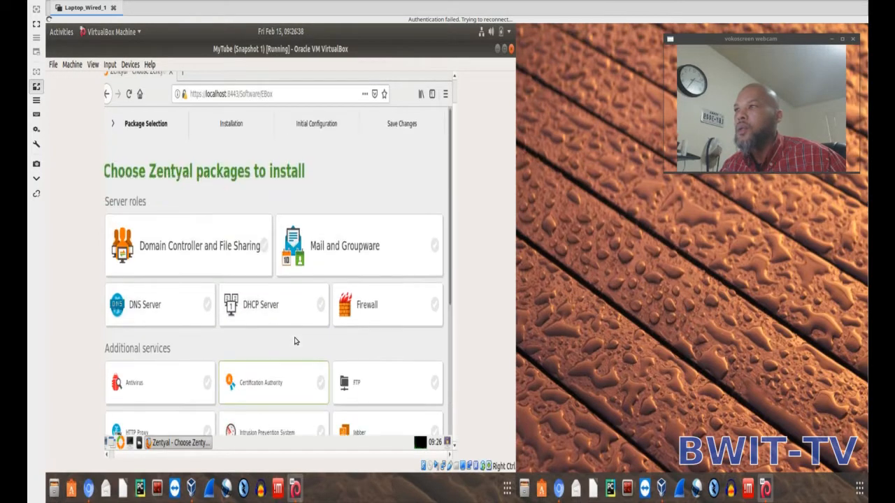
pyautogui.scroll(-4, 294, 340)
pyautogui.scroll(-2, 294, 340)
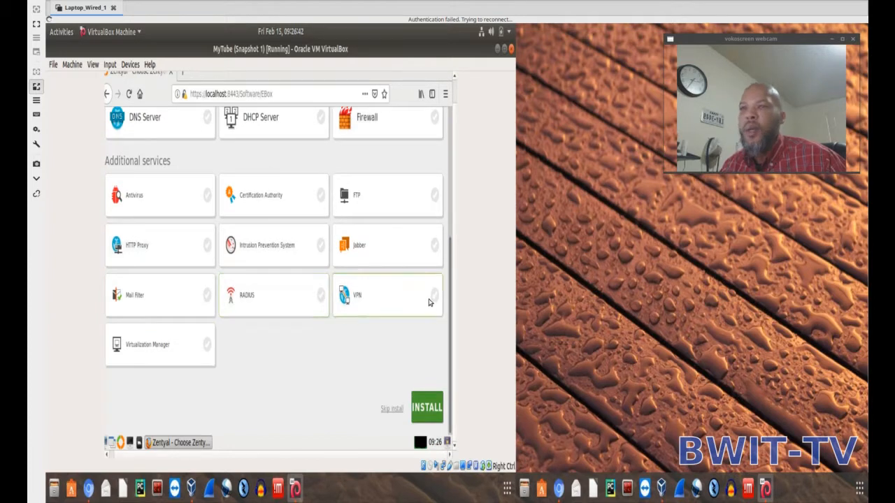
# Select the VPN and Certification Authority packages and confirm their installation.
pyautogui.click(430, 299)
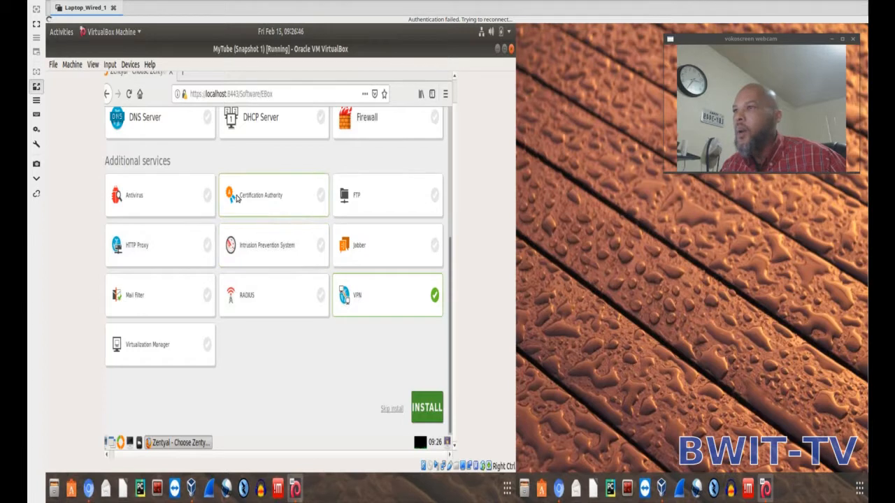
pyautogui.click(274, 201)
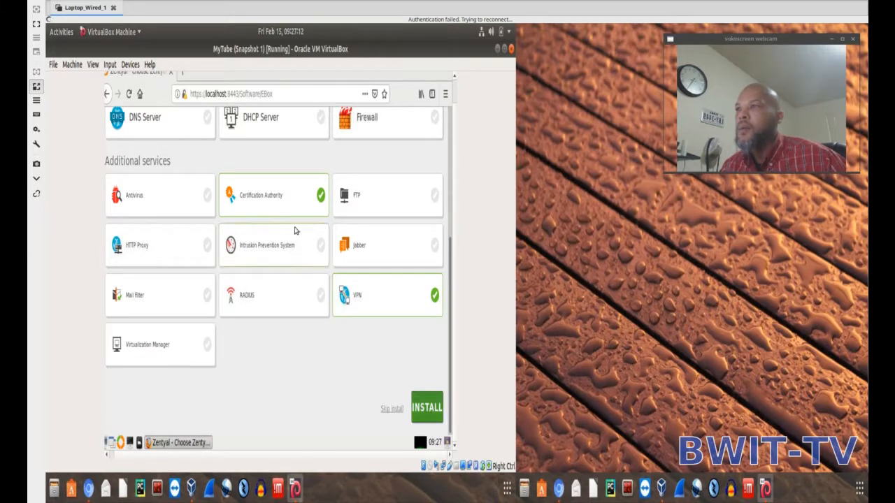
pyautogui.click(432, 417)
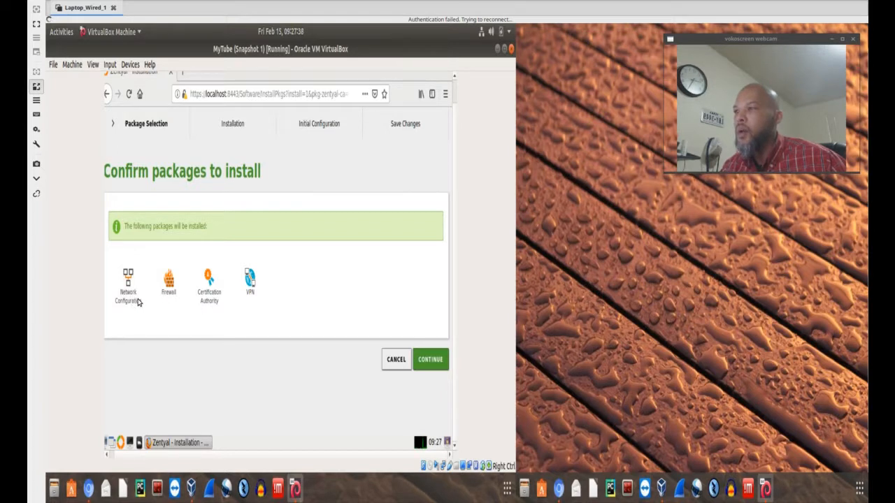
pyautogui.click(430, 360)
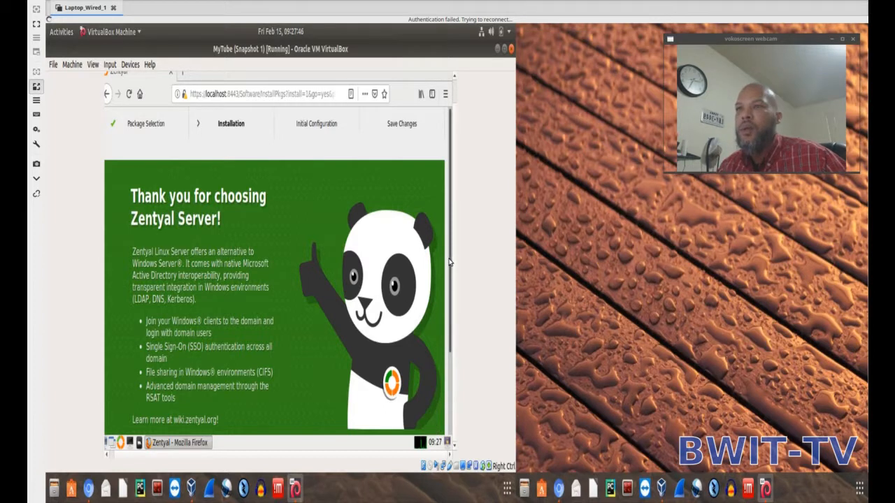
pyautogui.moveTo(451, 263); pyautogui.dragTo(448, 308)
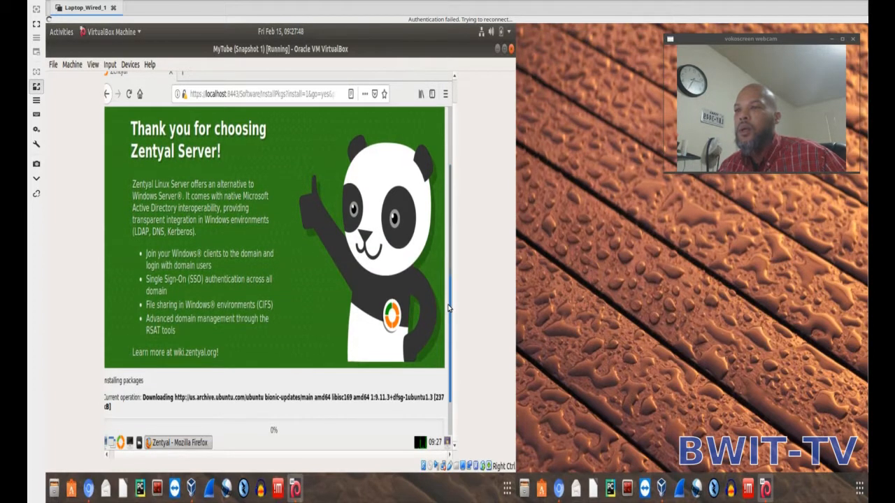
pyautogui.moveTo(448, 308); pyautogui.dragTo(447, 318)
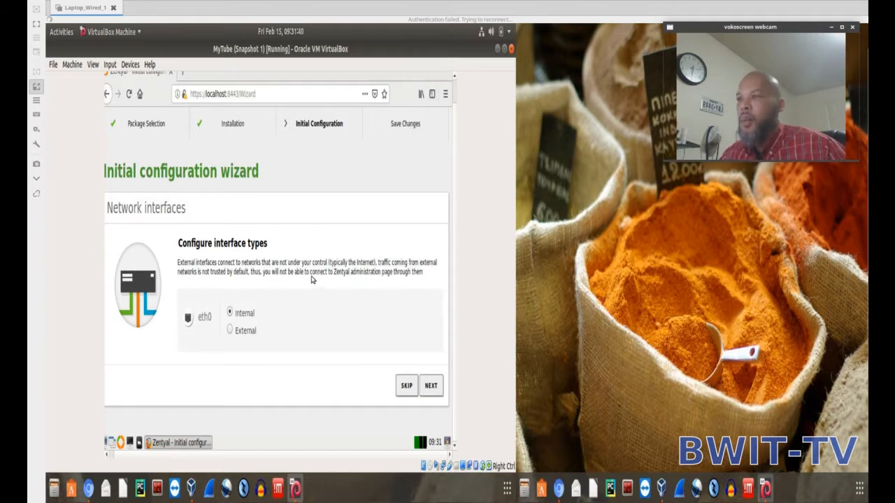
# Set the eth0 interface to Internal with the DHCP method and finish the initial configuration wizard.
pyautogui.click(230, 315)
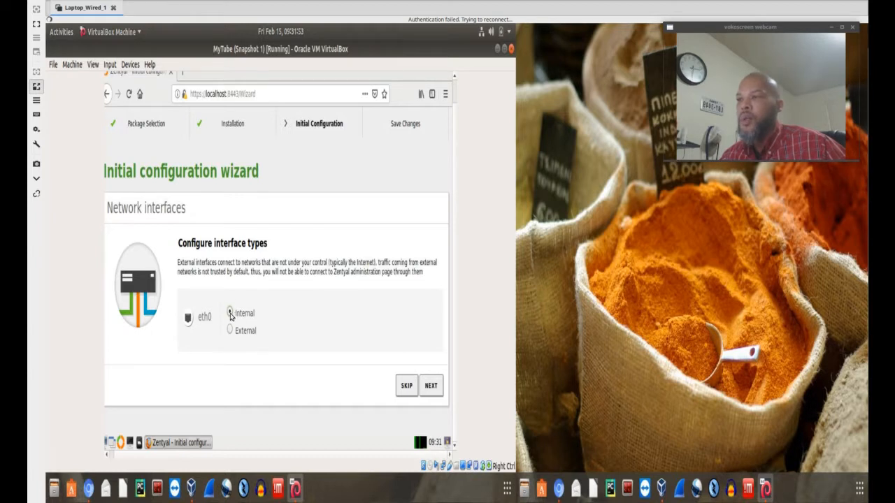
pyautogui.click(430, 385)
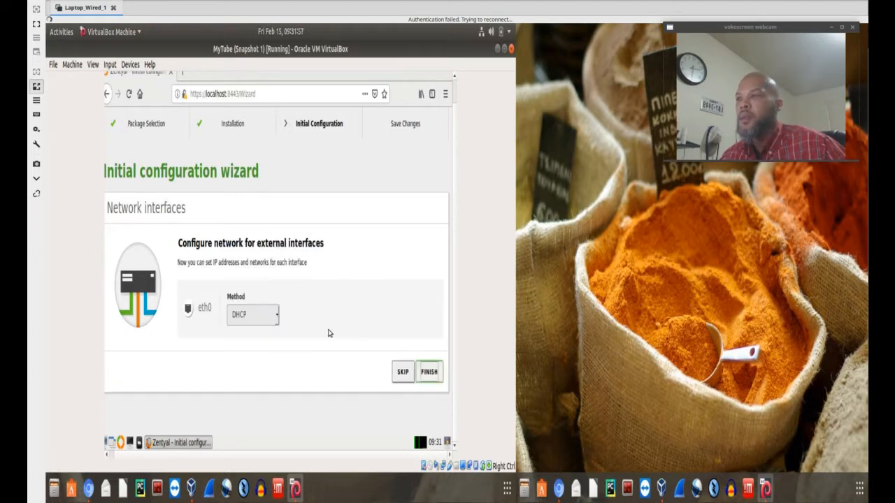
pyautogui.click(275, 316)
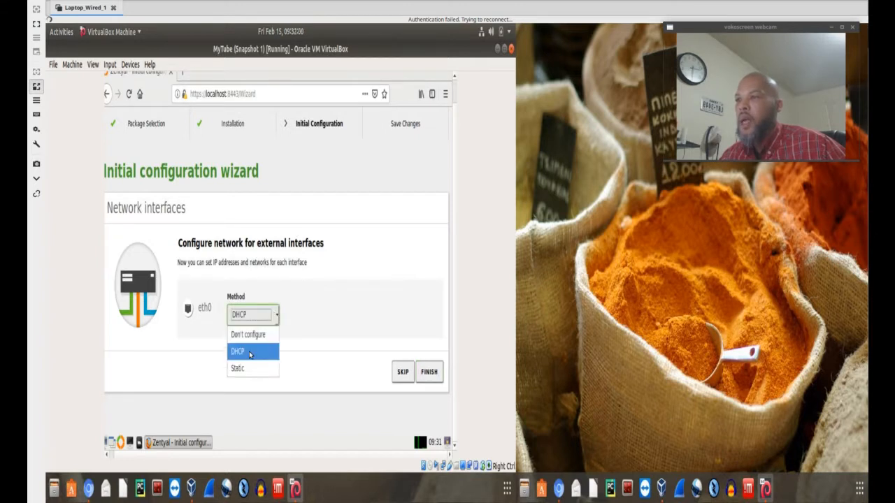
pyautogui.click(251, 351)
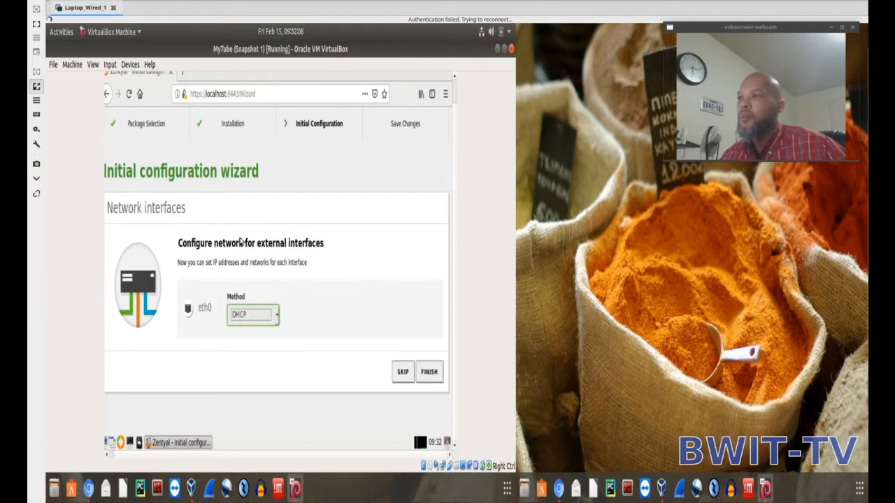
pyautogui.click(434, 376)
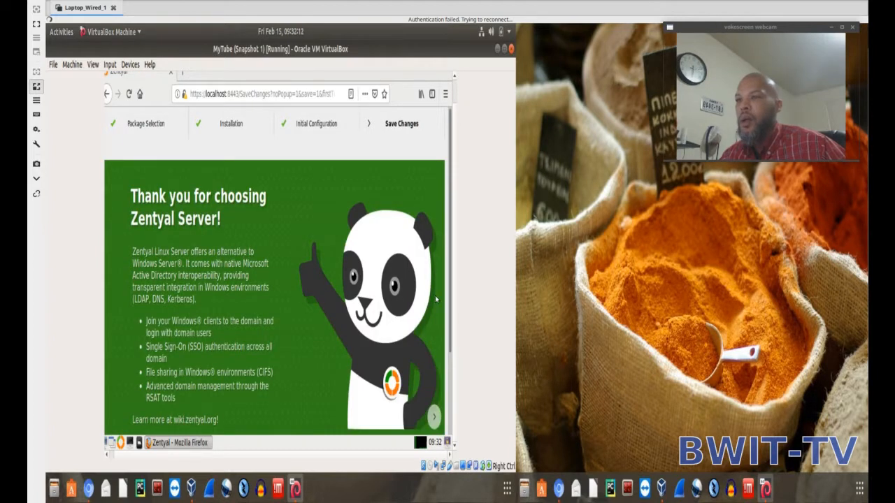
# Follow the saving of module changes until the installation finishes, and go to the dashboard.
pyautogui.scroll(-2, 450, 359)
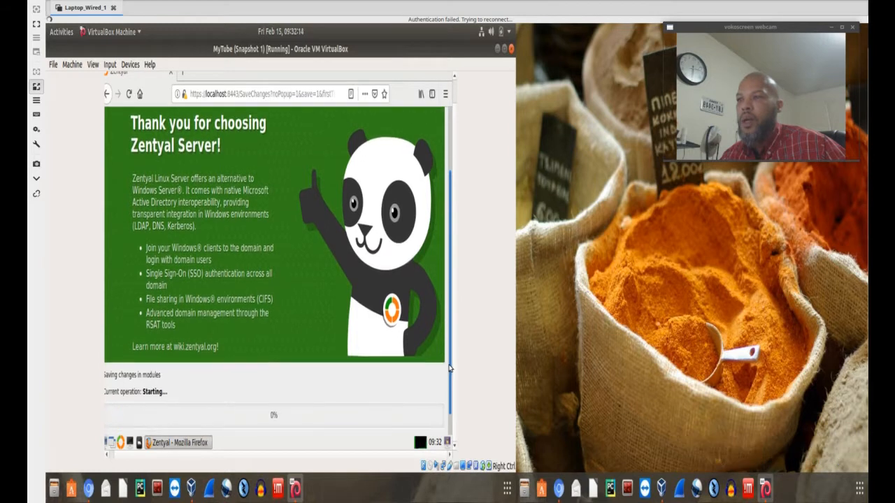
pyautogui.scroll(-1, 449, 358)
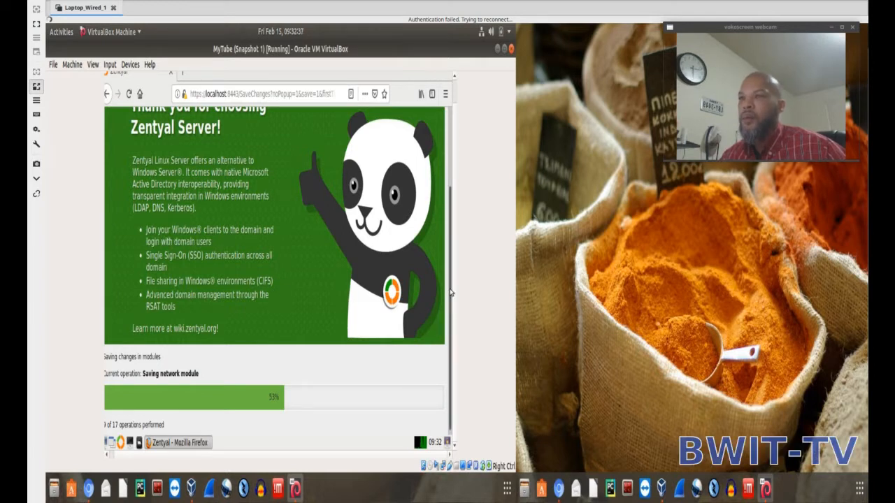
pyautogui.scroll(2, 451, 294)
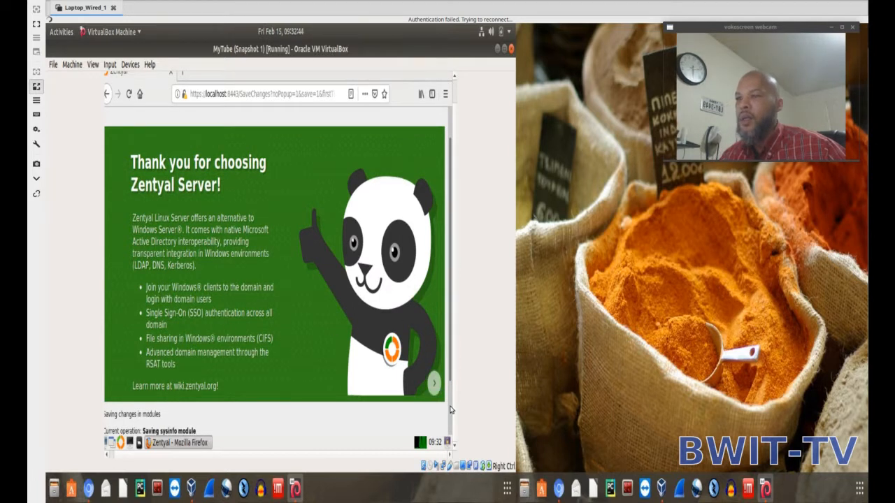
pyautogui.scroll(-2, 451, 428)
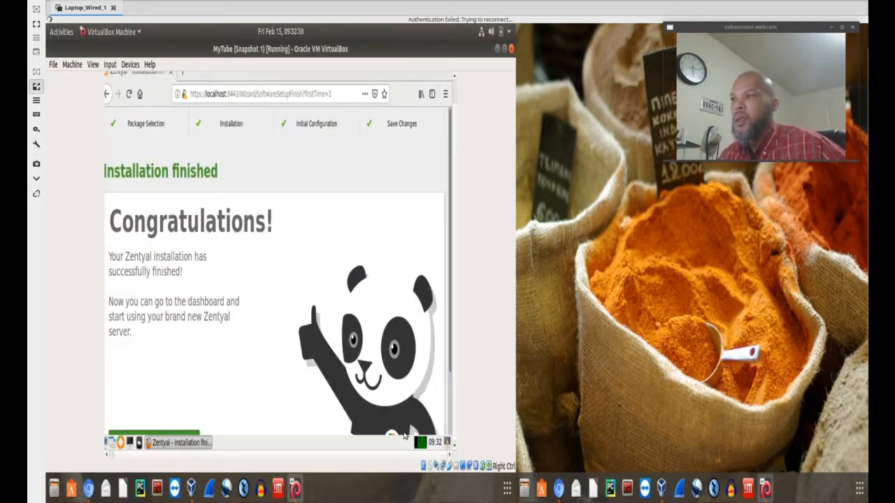
pyautogui.scroll(-2, 451, 422)
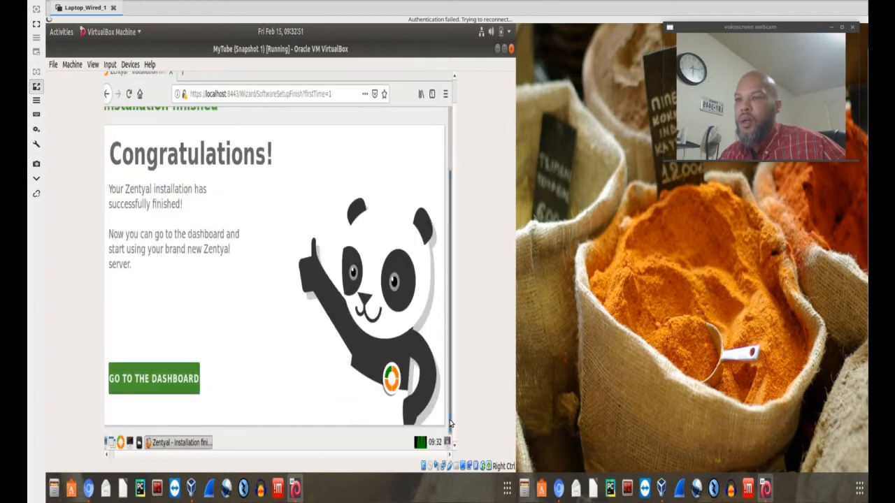
pyautogui.click(147, 380)
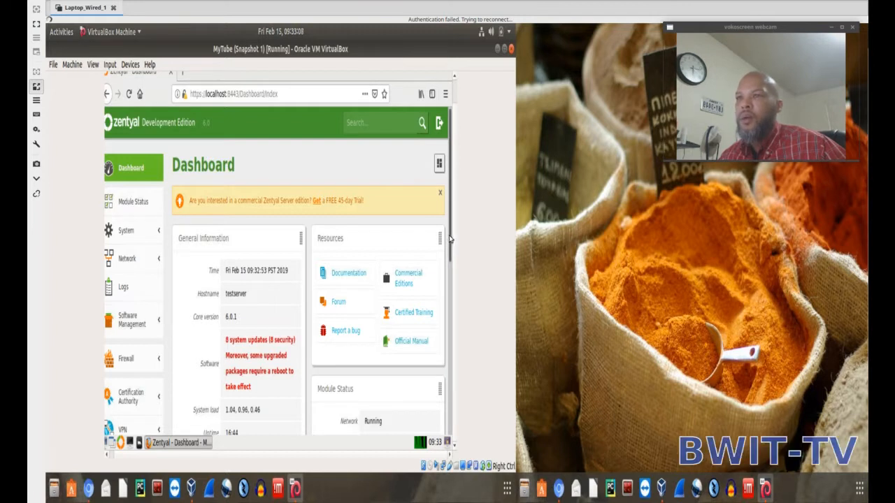
# Review the dashboard's general information and module status, and look through the System section's options.
pyautogui.moveTo(448, 241); pyautogui.dragTo(455, 265)
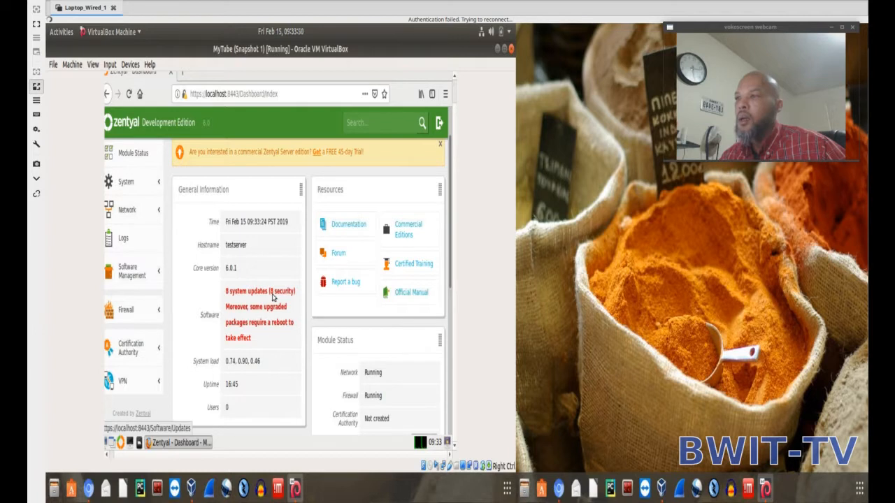
pyautogui.click(126, 183)
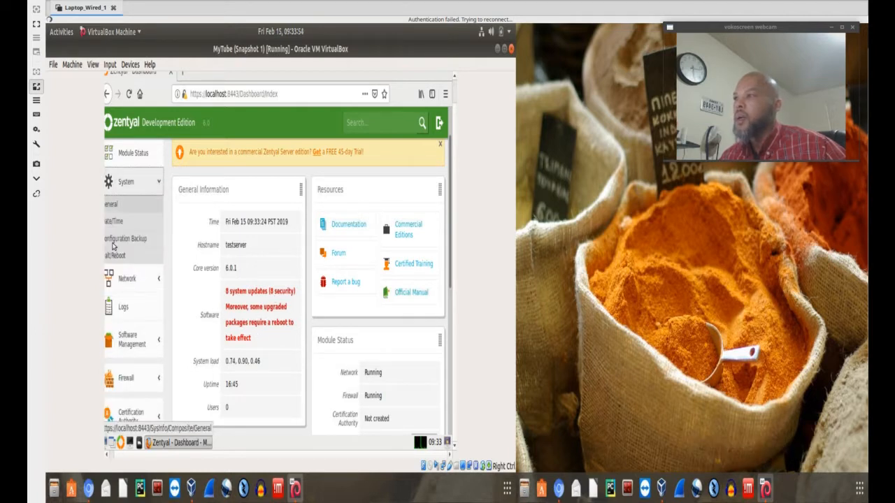
pyautogui.click(126, 182)
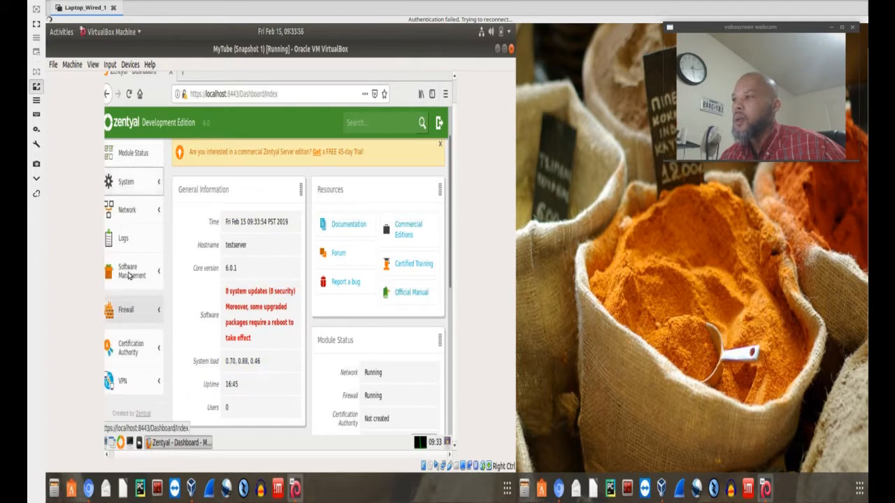
# Select all packages in the available system updates, install them, and acknowledge the finished upgrade.
pyautogui.click(129, 273)
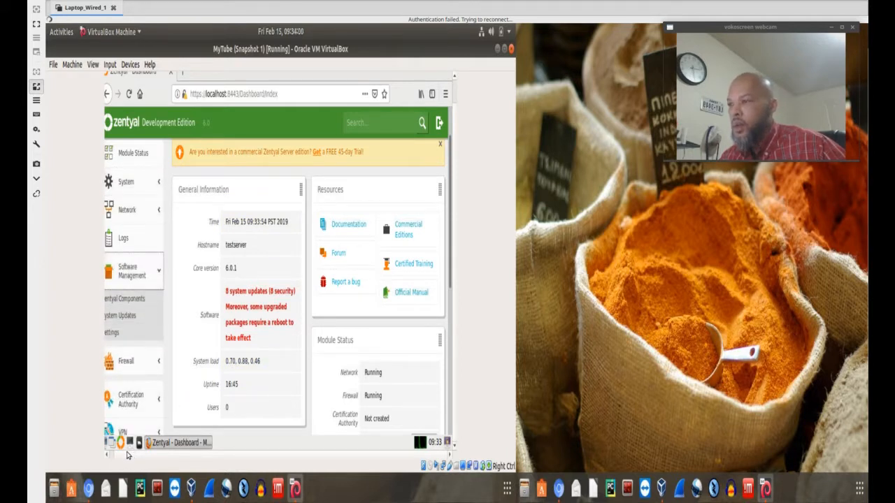
pyautogui.click(118, 318)
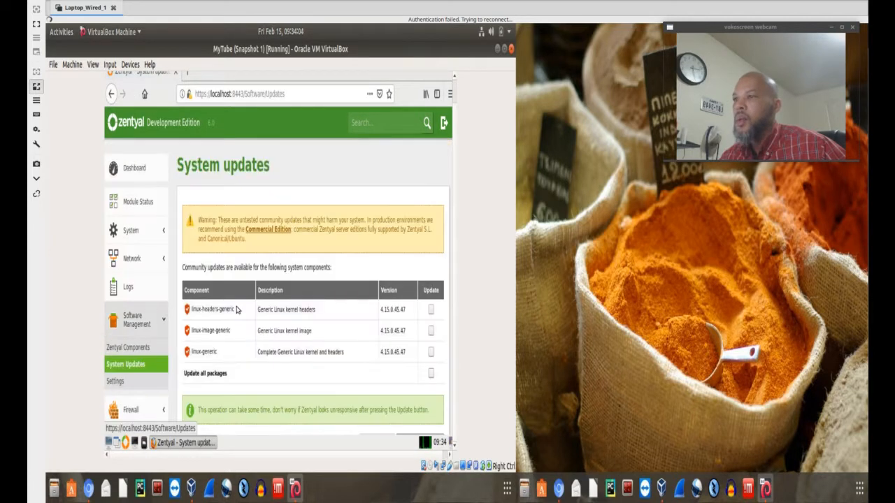
pyautogui.click(431, 375)
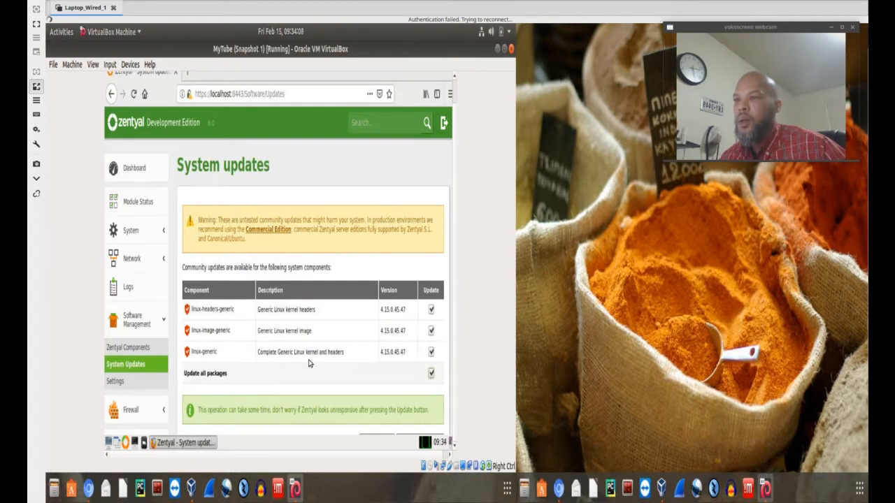
pyautogui.scroll(-2, 310, 364)
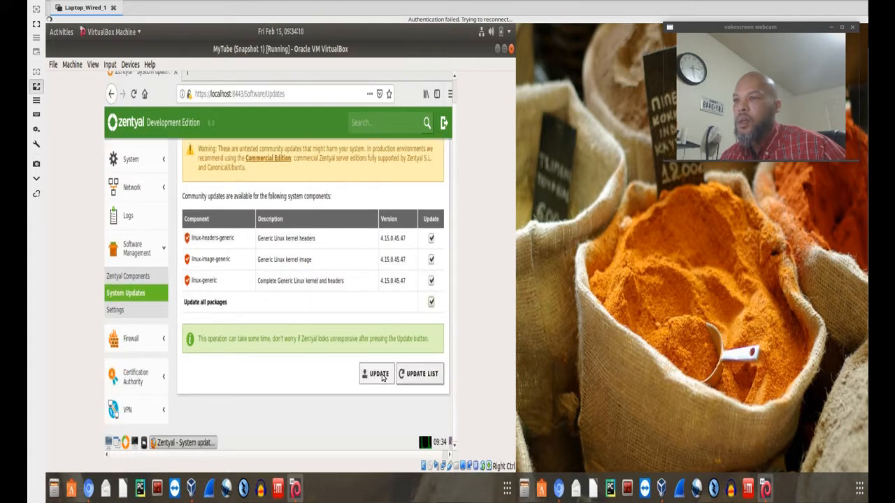
pyautogui.click(375, 373)
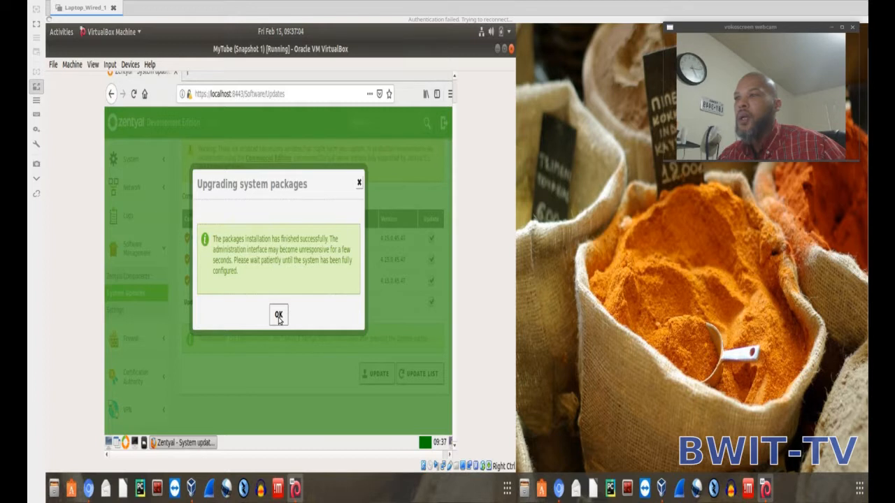
pyautogui.click(278, 315)
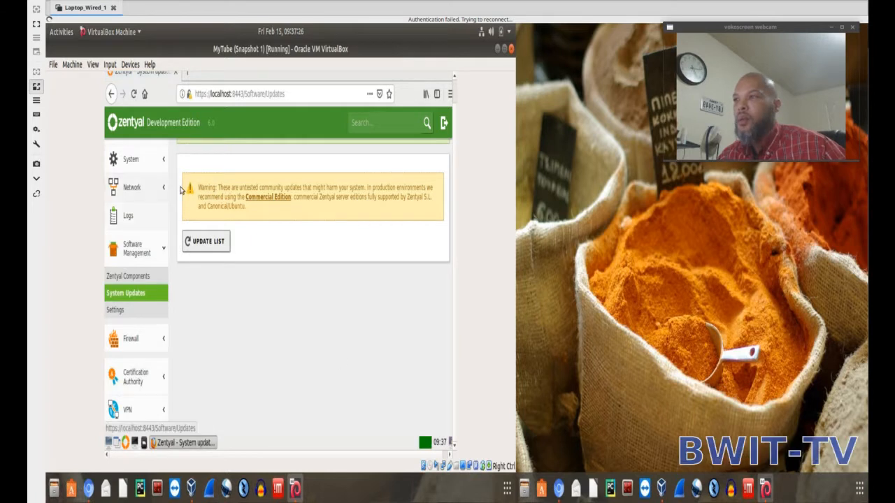
# View the Halt or Reboot page, and reboot the server through the desktop's session logout options.
pyautogui.click(131, 159)
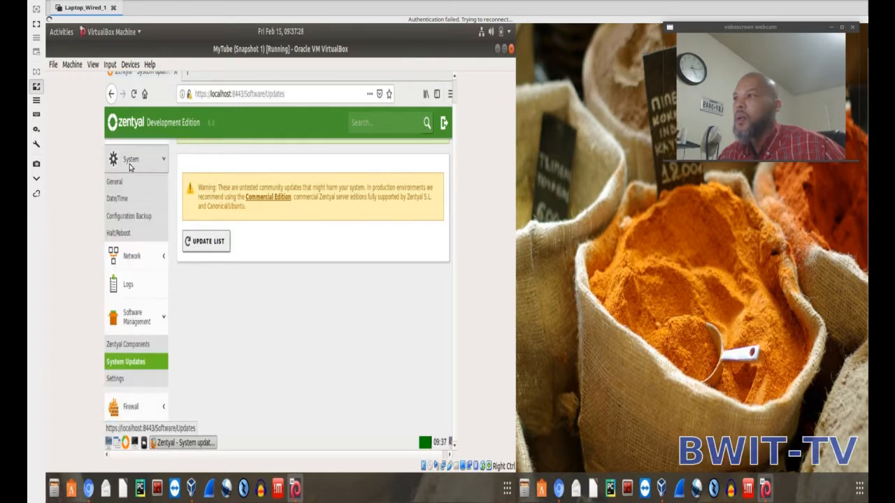
pyautogui.click(119, 235)
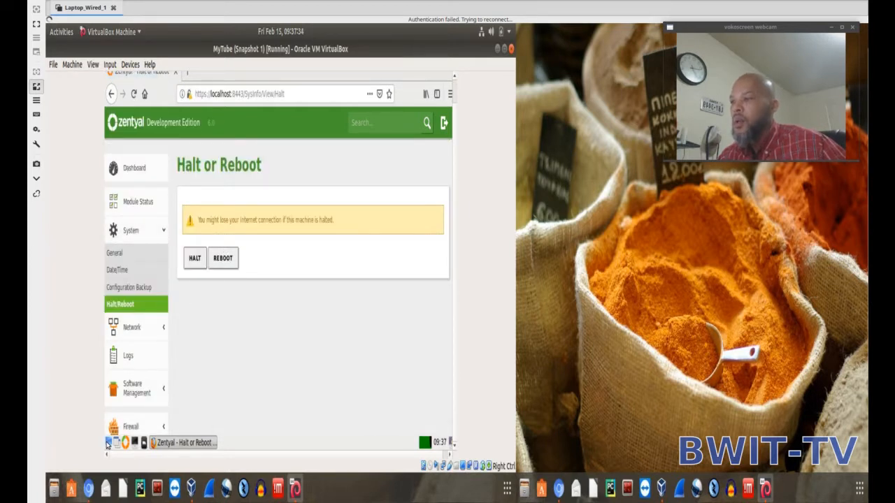
pyautogui.click(108, 443)
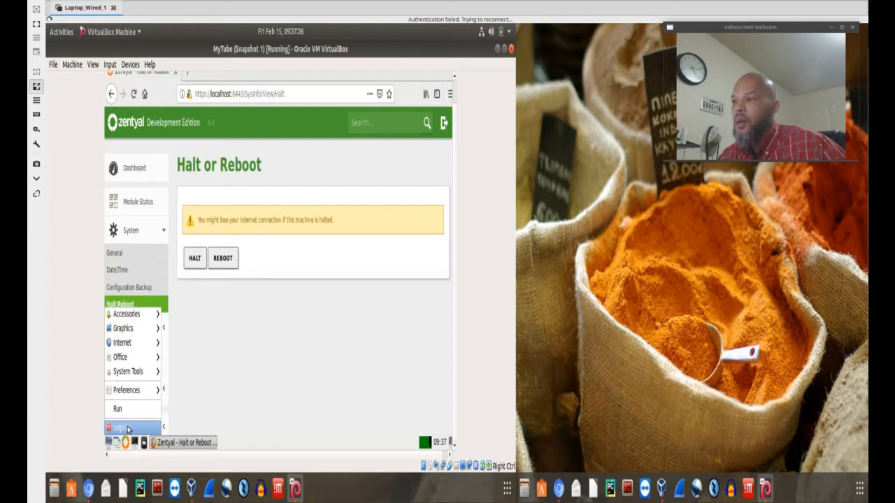
pyautogui.click(128, 429)
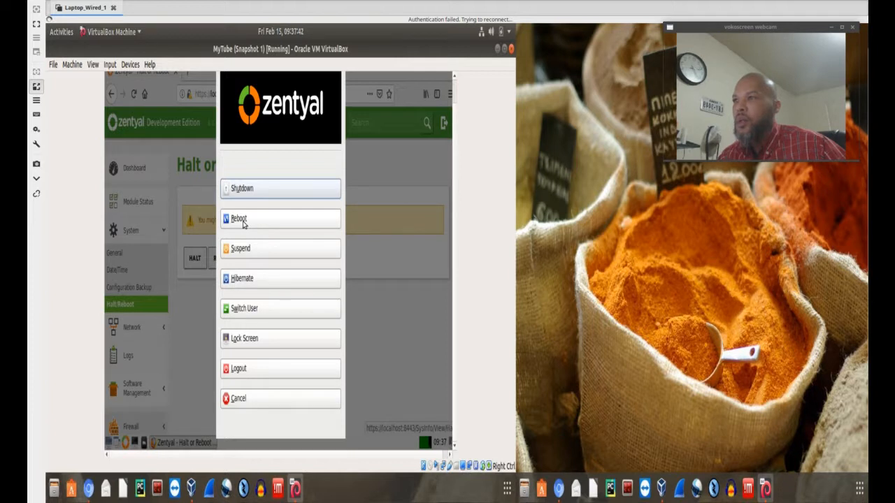
pyautogui.click(243, 220)
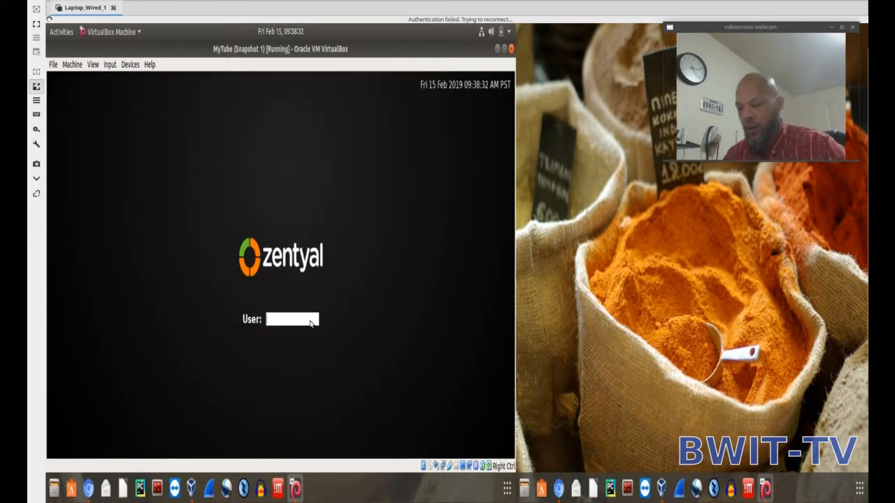
# Log in to the desktop with the account's username and password, and sign in to the Zentyal administration interface.
pyautogui.press('Return')
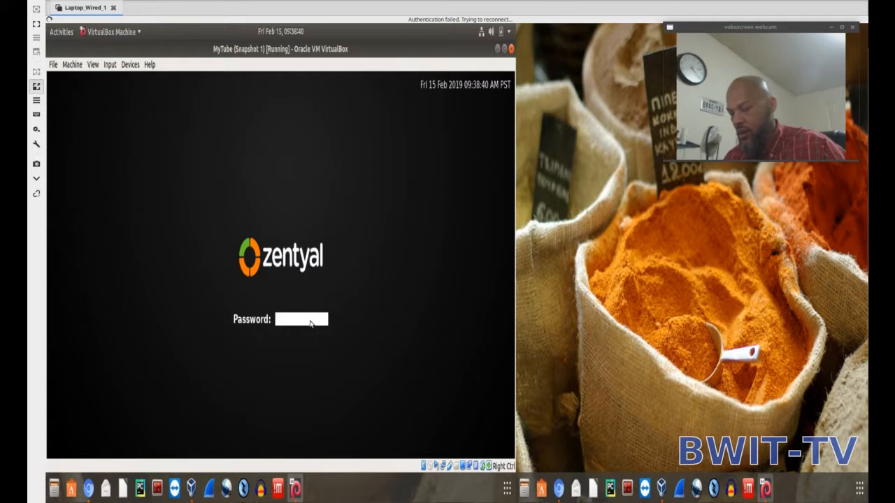
pyautogui.write('•••')
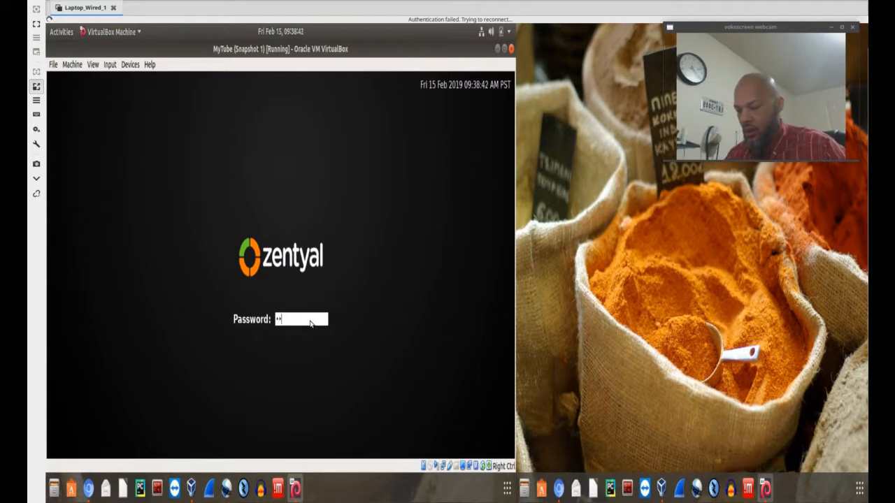
pyautogui.write('•')
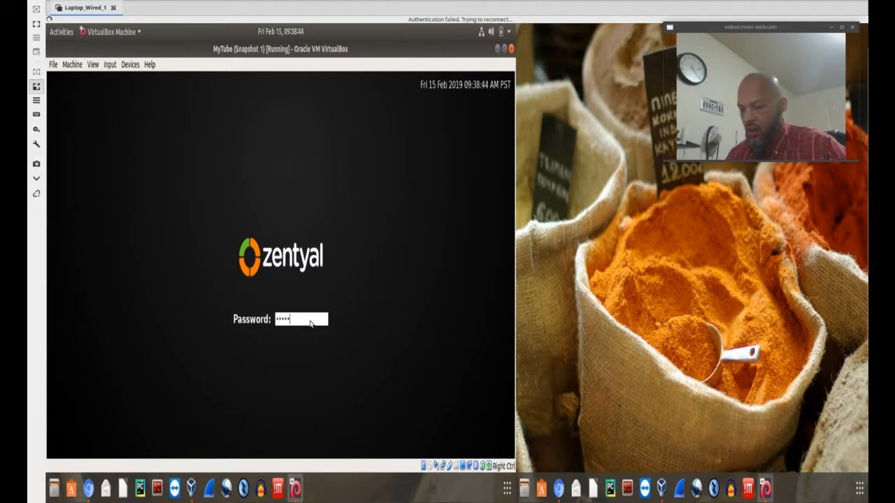
pyautogui.press('Return')
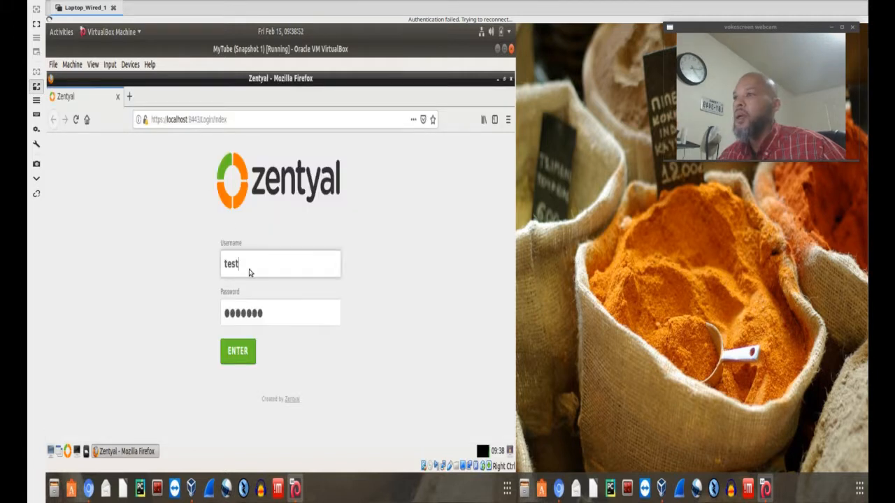
pyautogui.click(237, 355)
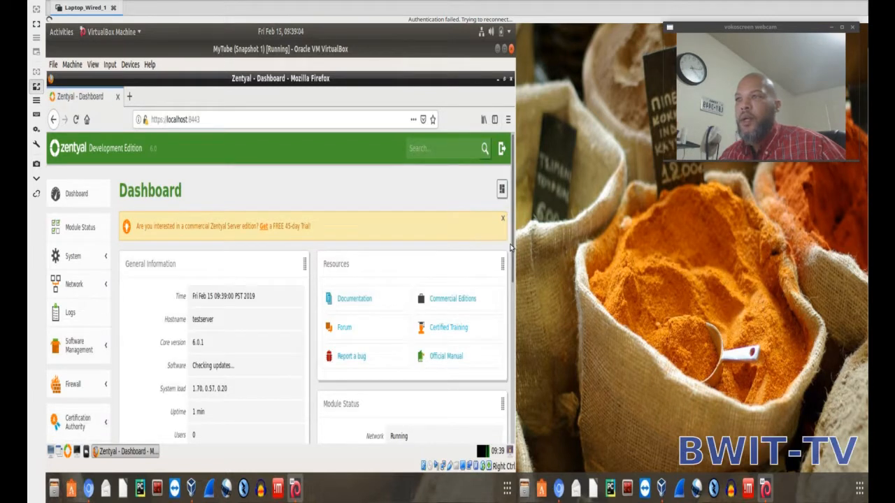
# Dismiss the commercial trial offer and review the dashboard's general information, network interfaces and module status.
pyautogui.click(502, 218)
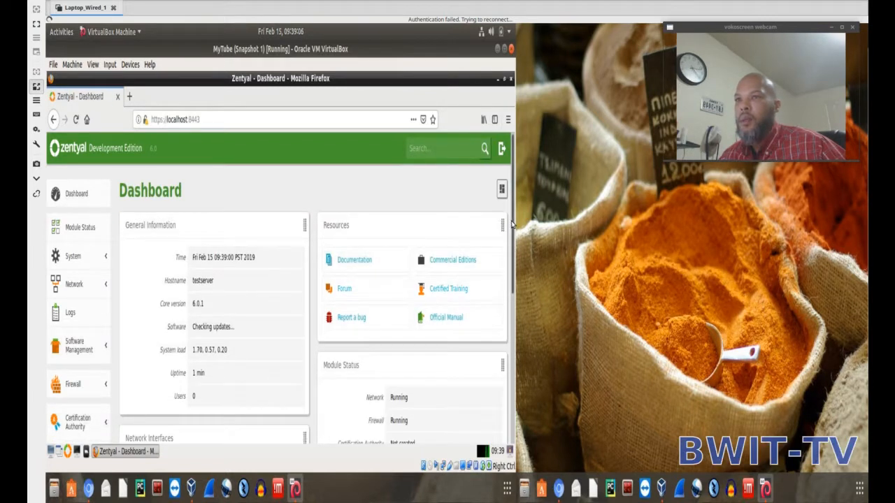
pyautogui.moveTo(514, 243); pyautogui.dragTo(499, 359)
pyautogui.scroll(-1, 497, 365)
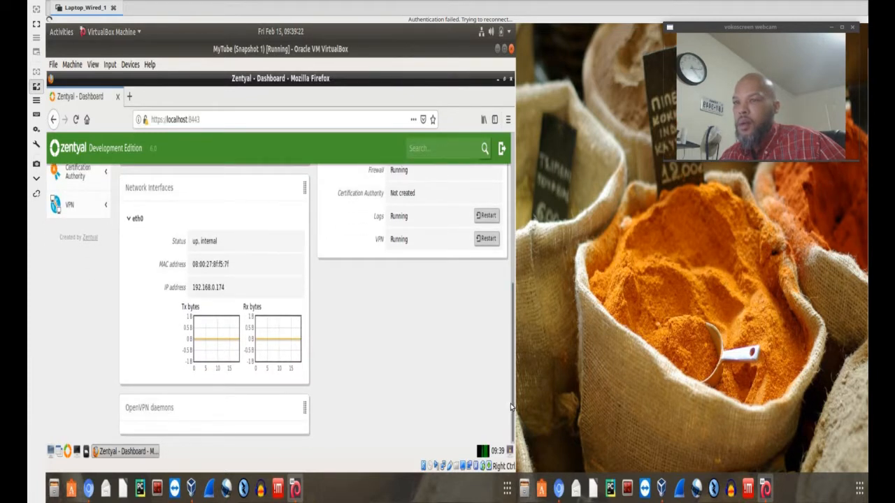
pyautogui.scroll(3, 515, 396)
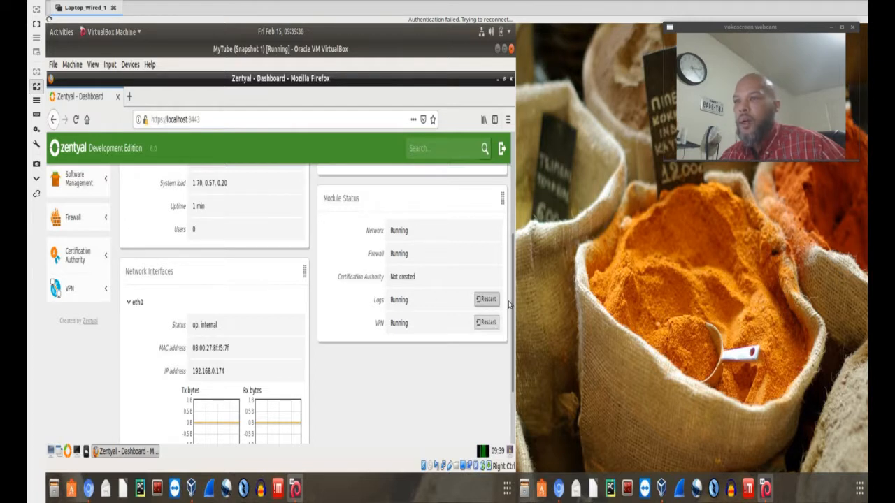
pyautogui.moveTo(513, 292); pyautogui.dragTo(515, 200)
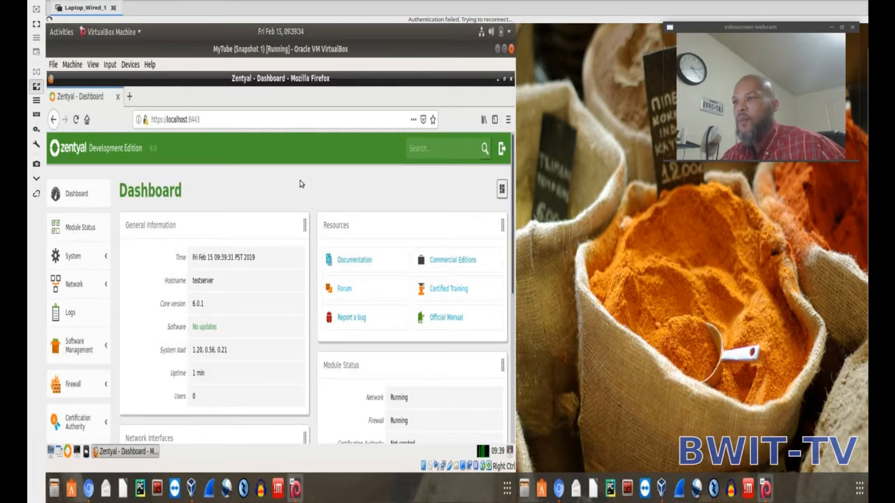
pyautogui.scroll(-1, 513, 192)
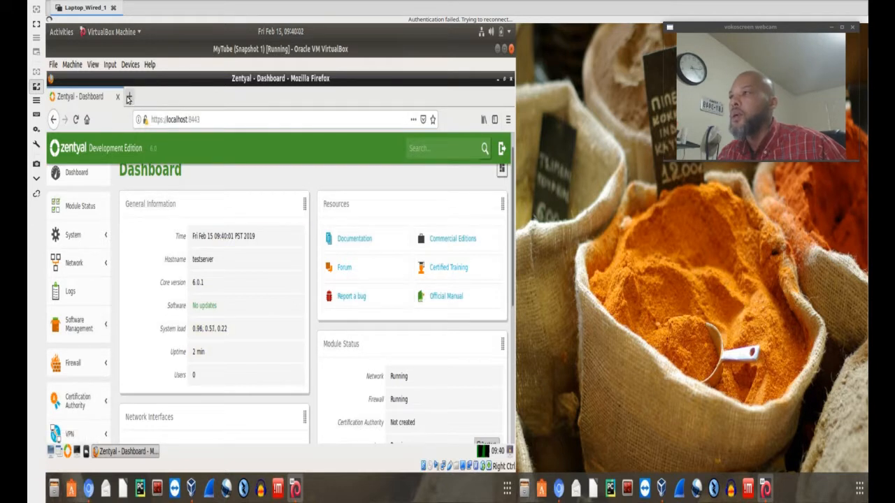
# Open a blank browser tab, return to the dashboard, and check the eth0 traffic graphs and module status.
pyautogui.click(129, 98)
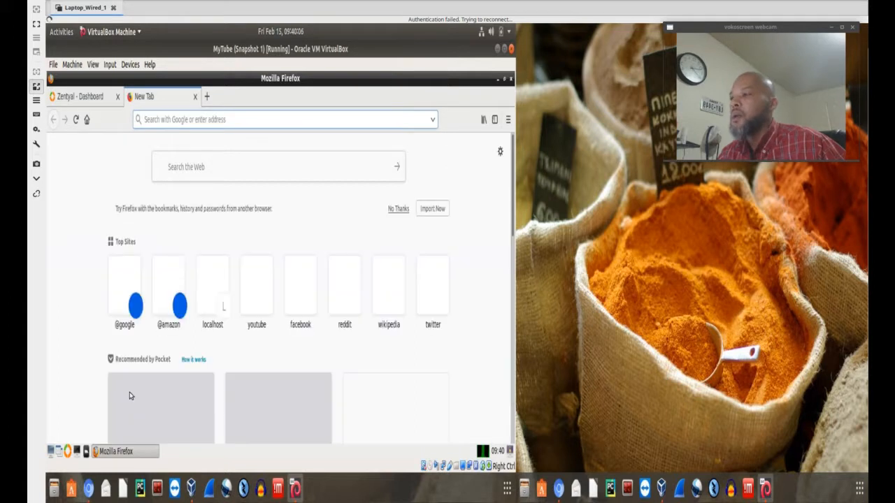
pyautogui.click(89, 101)
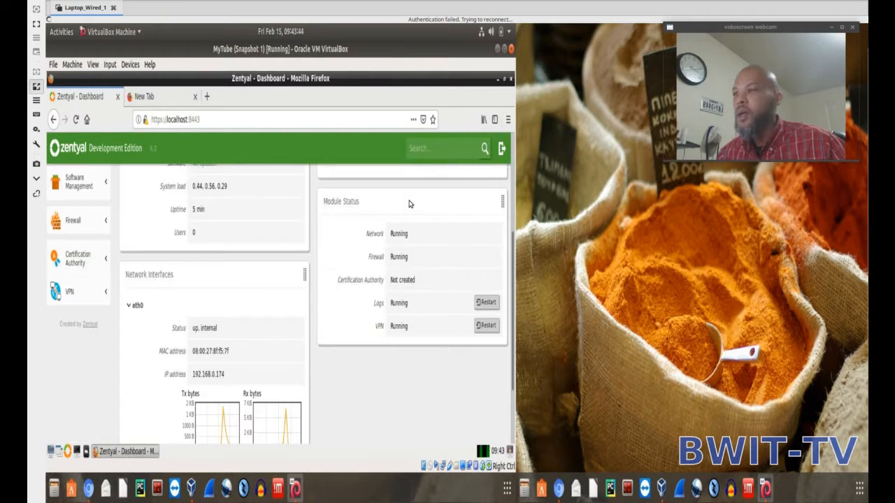
pyautogui.scroll(-3, 409, 202)
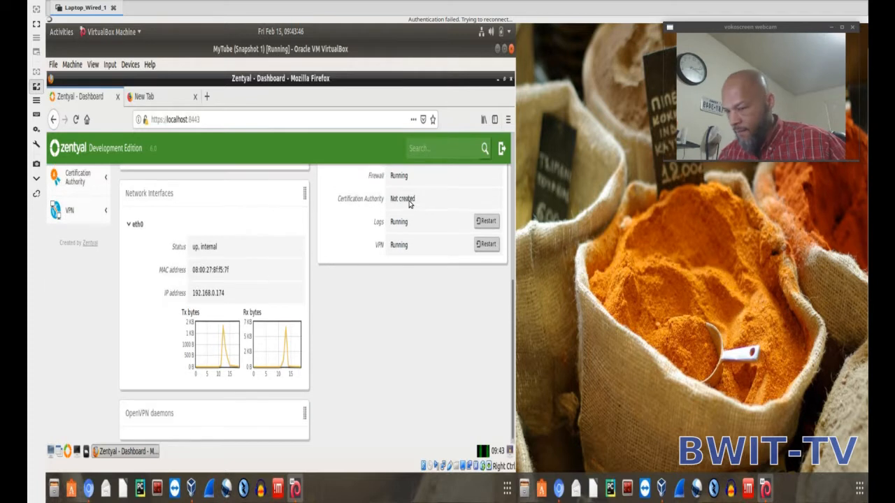
pyautogui.scroll(5, 409, 202)
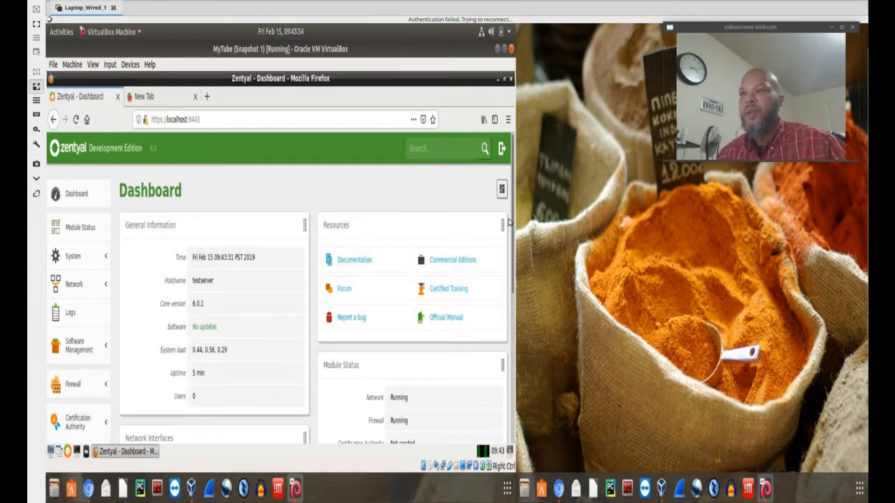
# View the Certification Authority's Services Certificates page and go from it to the authority certificate creation form.
pyautogui.moveTo(512, 218); pyautogui.dragTo(511, 248)
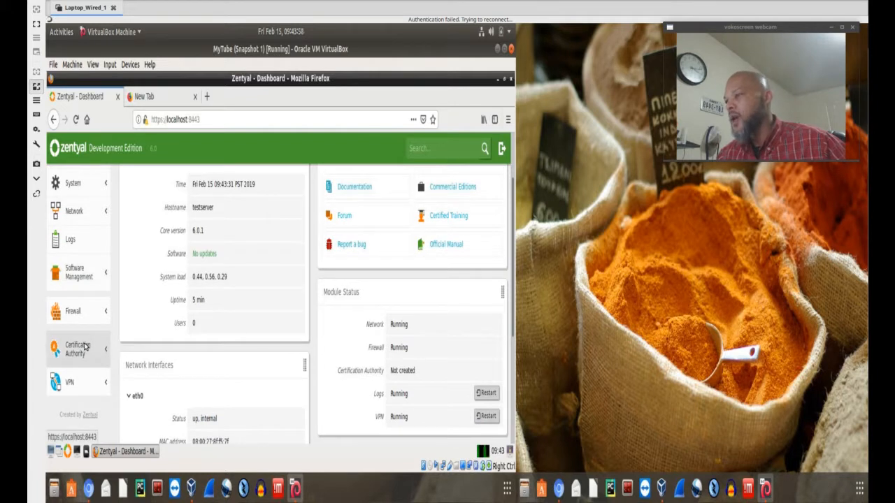
pyautogui.click(84, 346)
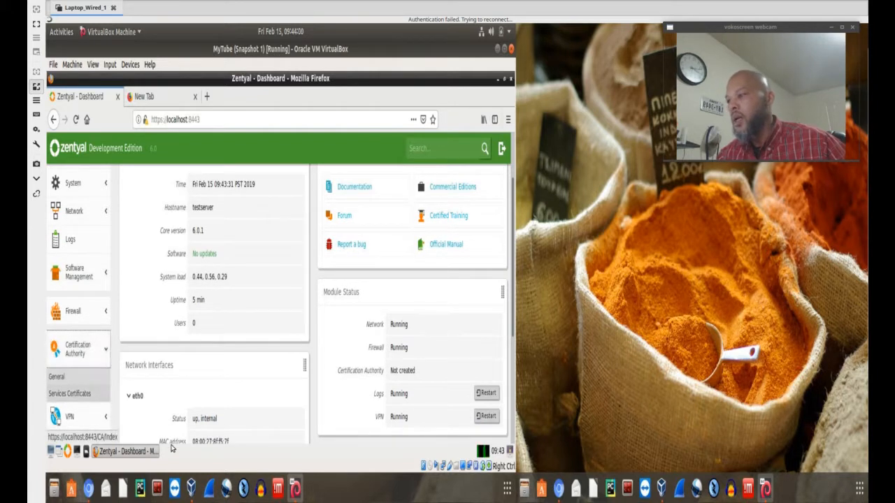
pyautogui.click(59, 378)
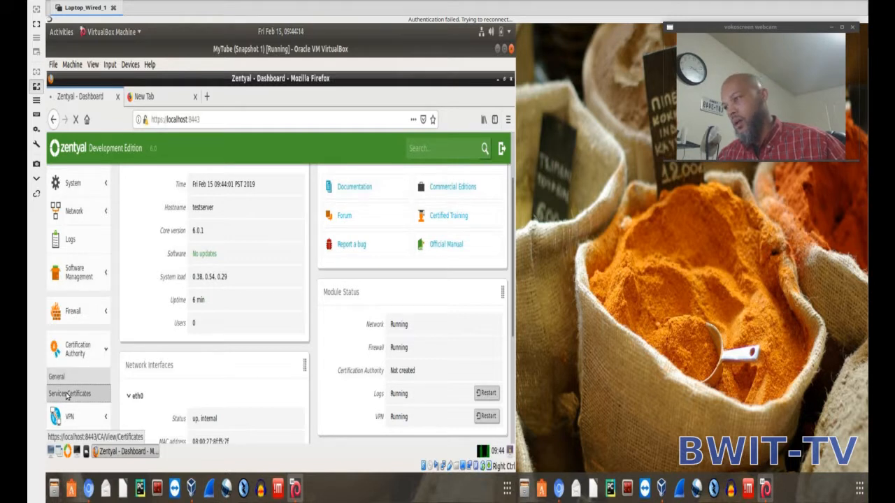
pyautogui.click(67, 396)
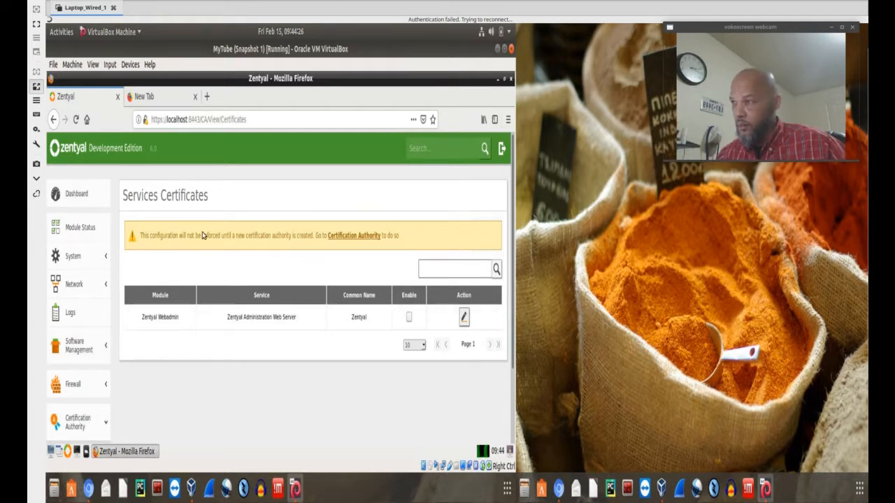
pyautogui.click(352, 237)
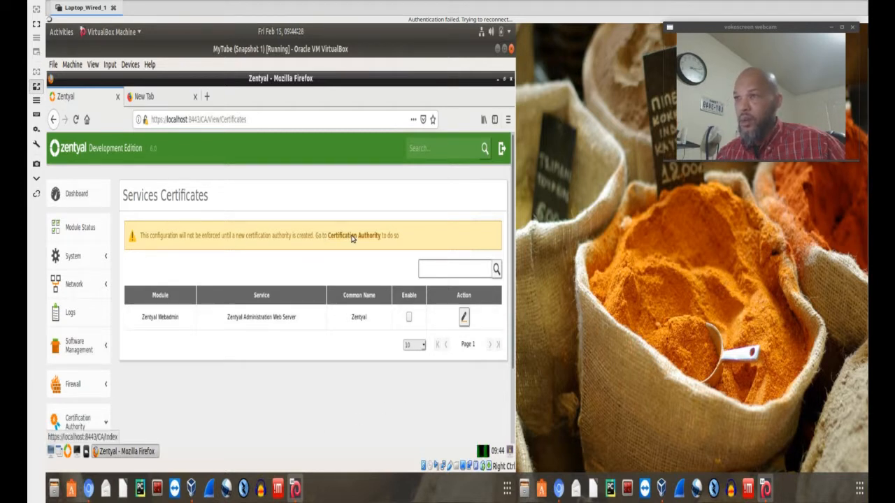
# Enter TestOrg as the organization name for the Certification Authority certificate.
pyautogui.click(145, 316)
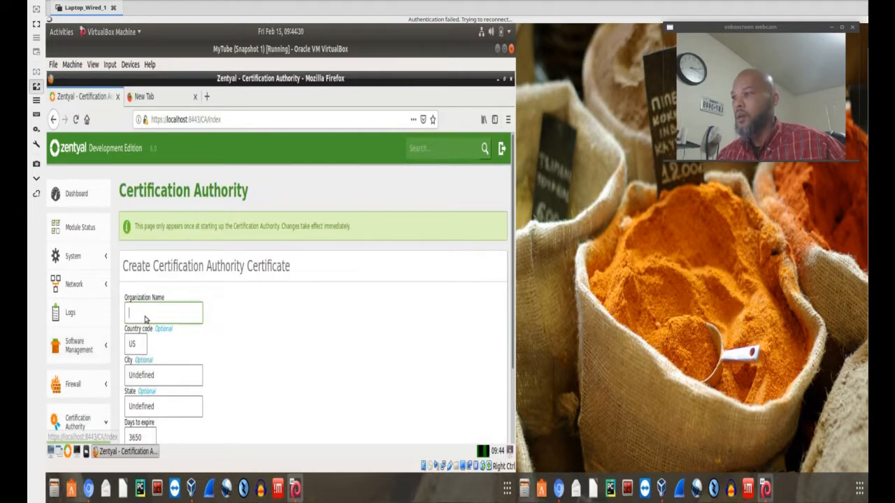
pyautogui.scroll(-2, 345, 371)
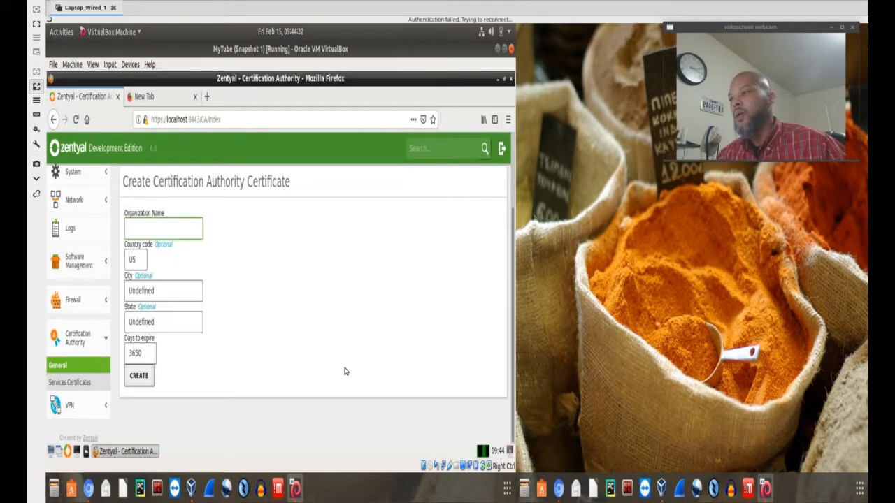
pyautogui.scroll(2, 209, 281)
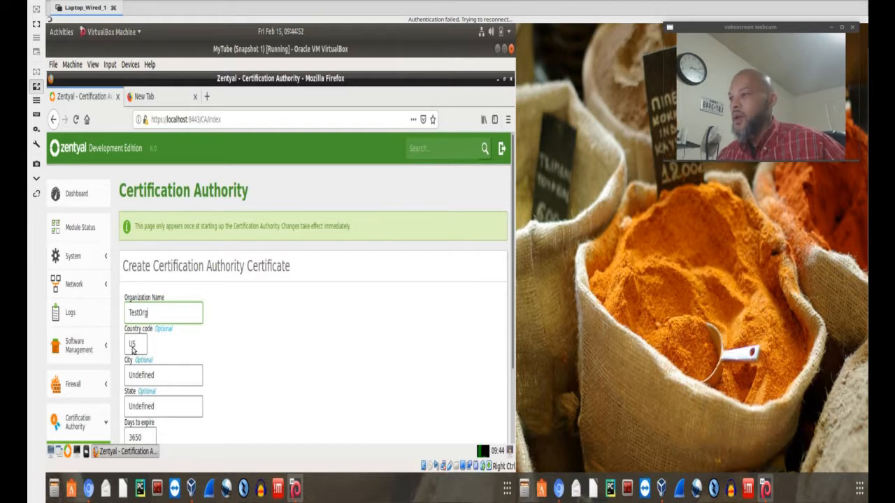
# Set the city to Nowhere and the state to AL, and create the Certification Authority certificate.
pyautogui.scroll(-1, 168, 369)
pyautogui.click(146, 366)
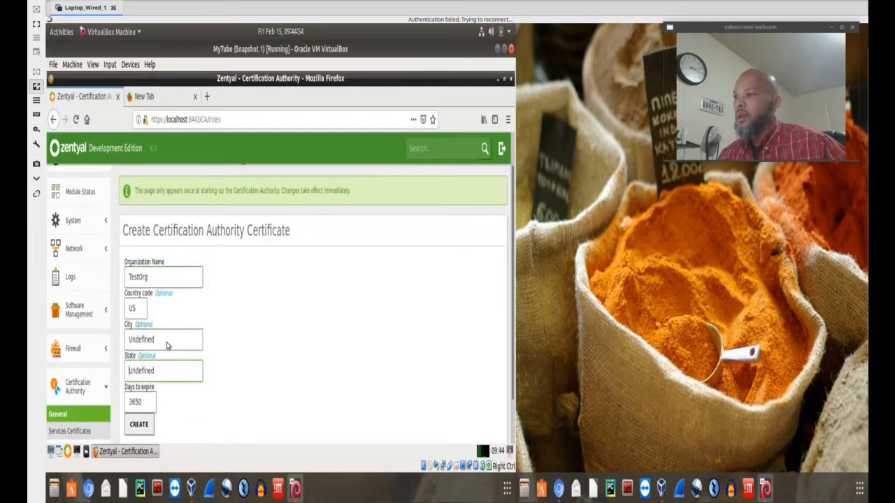
pyautogui.moveTo(154, 339); pyautogui.dragTo(121, 339)
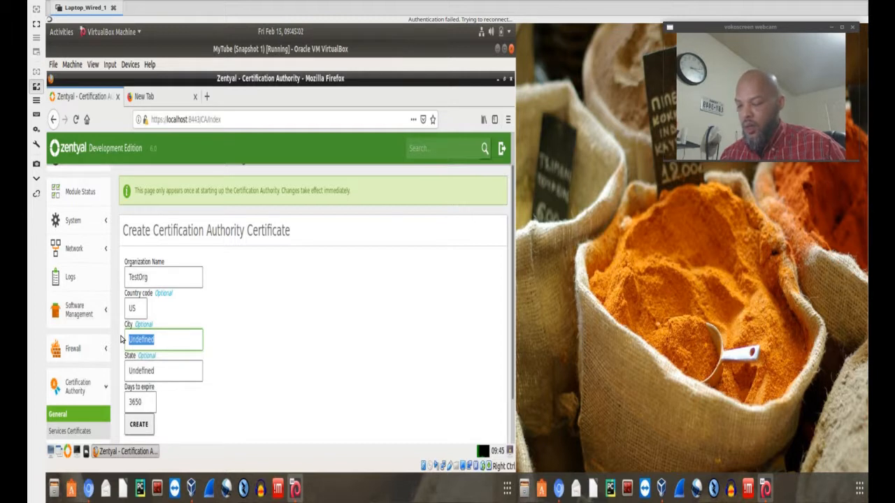
pyautogui.write('NO')
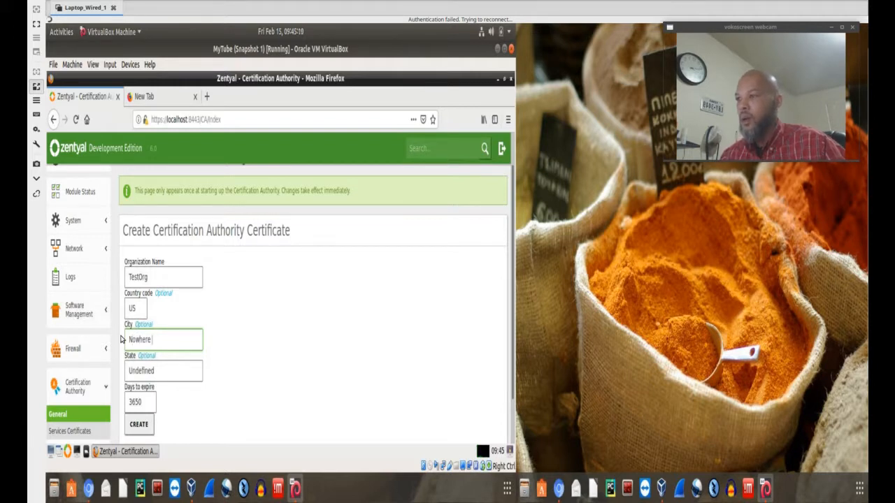
pyautogui.press('Tab')
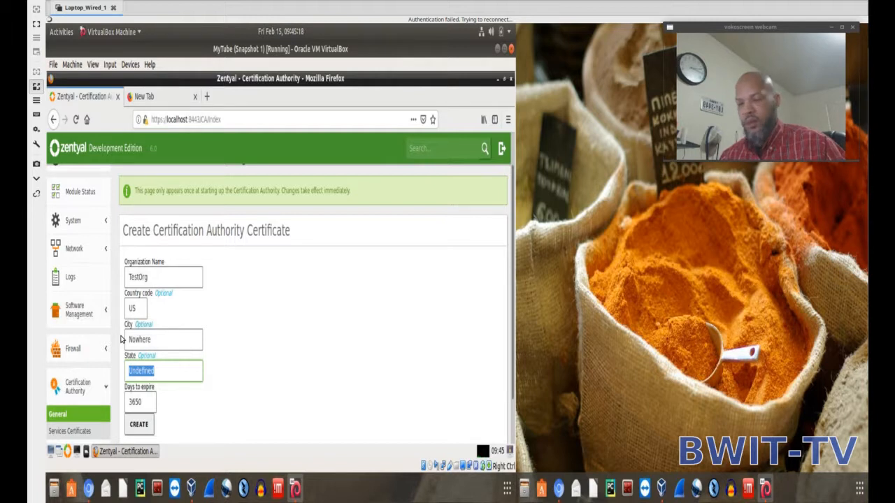
pyautogui.write('AL')
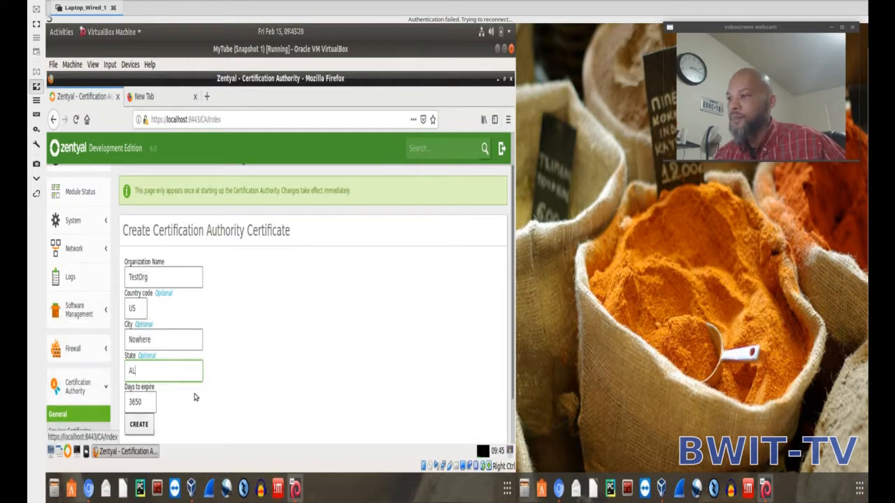
pyautogui.scroll(-2, 174, 370)
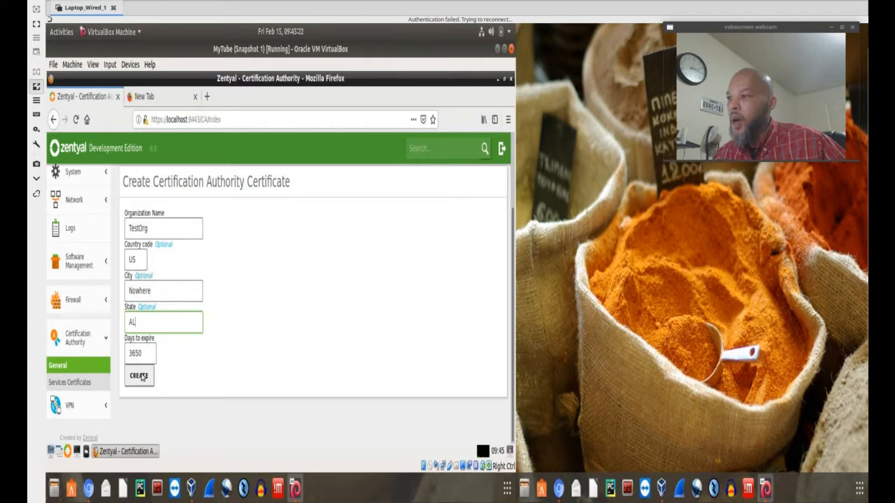
pyautogui.click(140, 376)
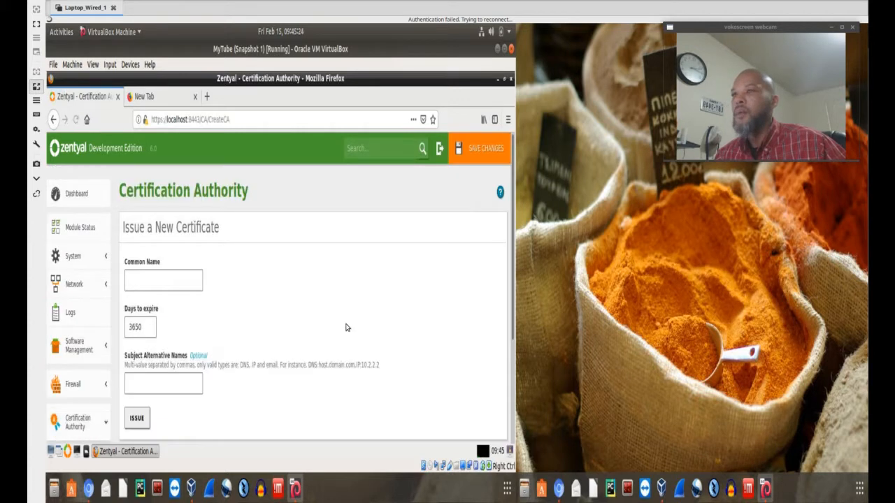
# Check the current certificate list and save the pending Certification Authority changes.
pyautogui.scroll(-1, 391, 254)
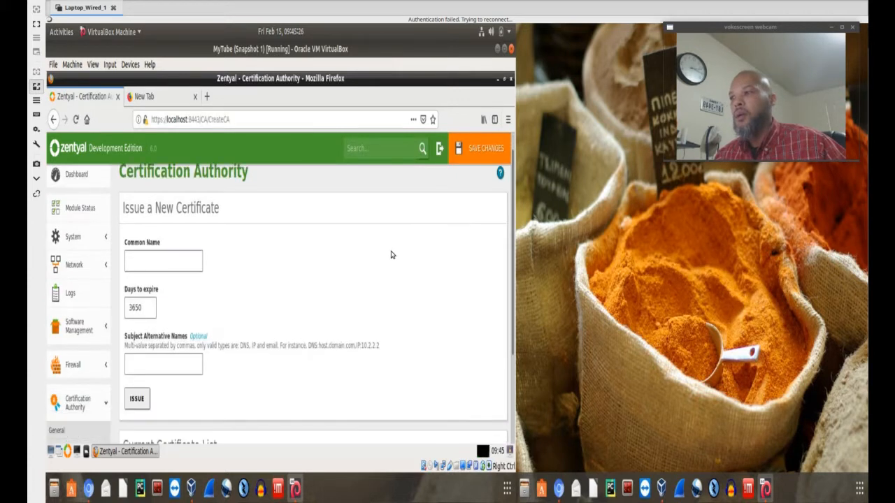
pyautogui.scroll(-3, 392, 254)
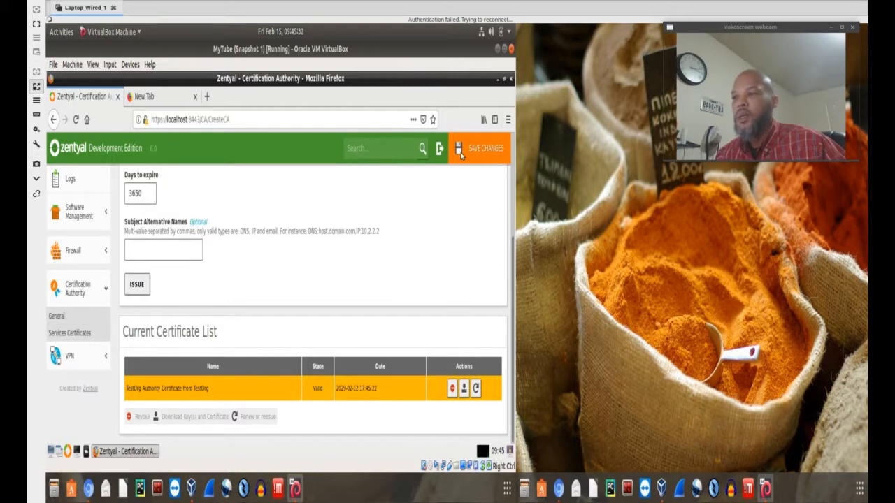
pyautogui.click(490, 150)
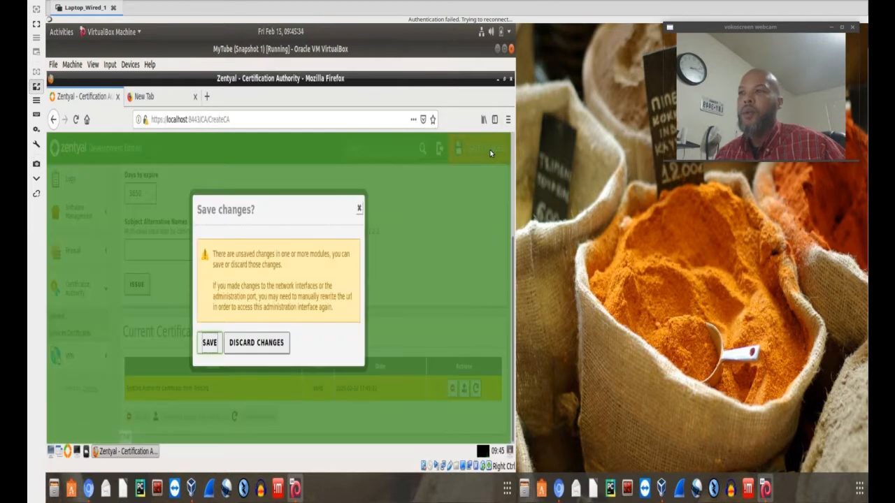
pyautogui.click(209, 344)
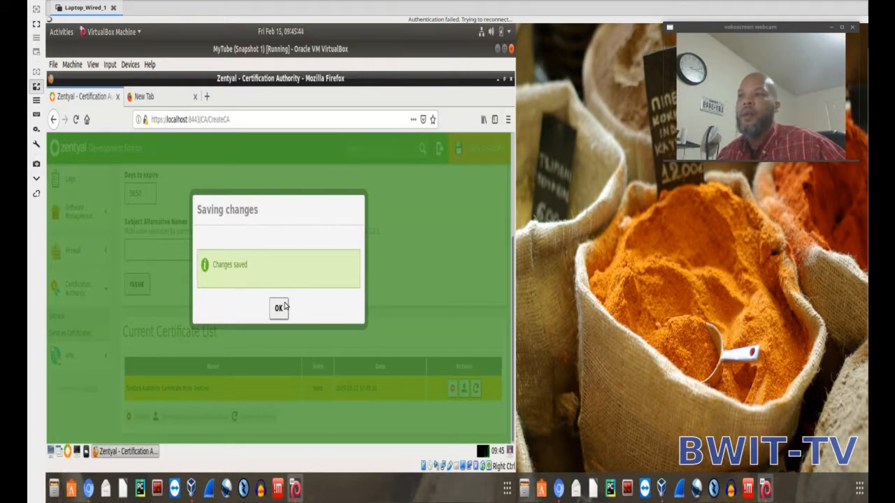
pyautogui.click(279, 308)
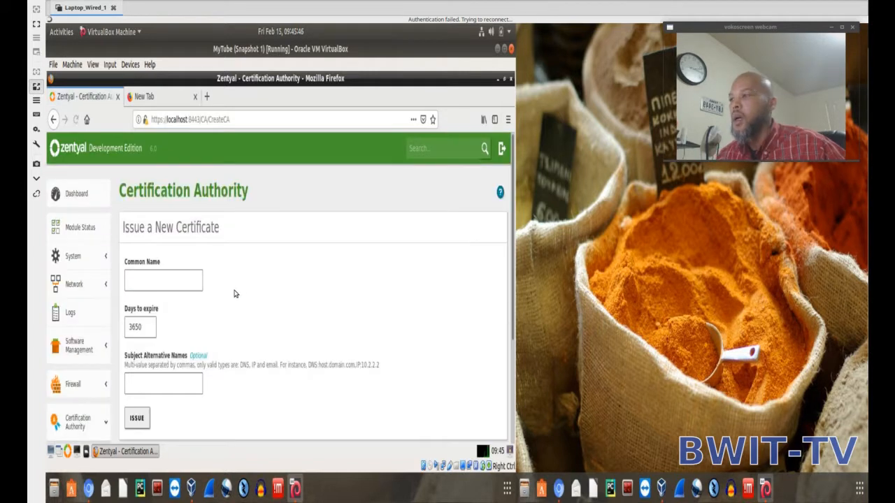
# Add a new enabled VPN server named testvpn.
pyautogui.scroll(-4, 254, 283)
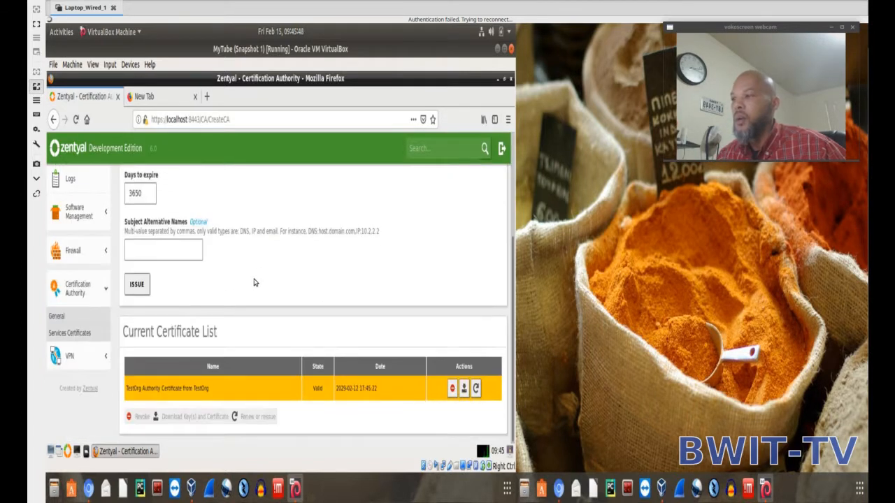
pyautogui.click(72, 359)
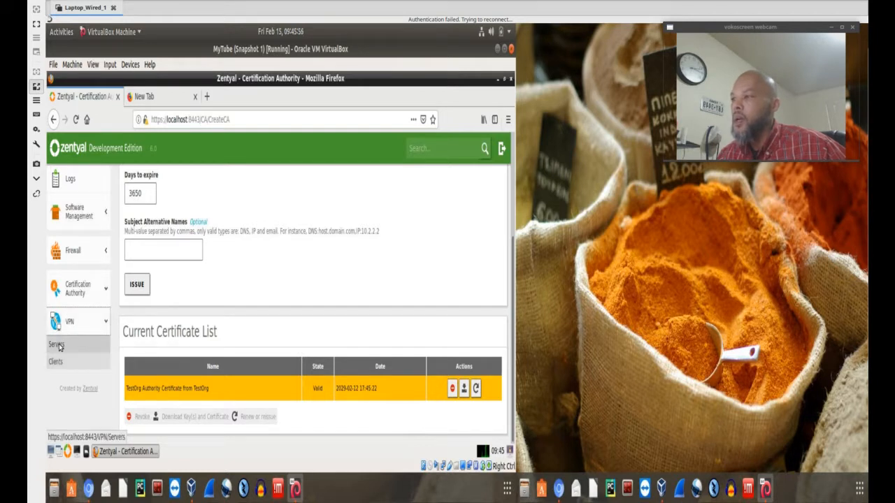
pyautogui.click(59, 347)
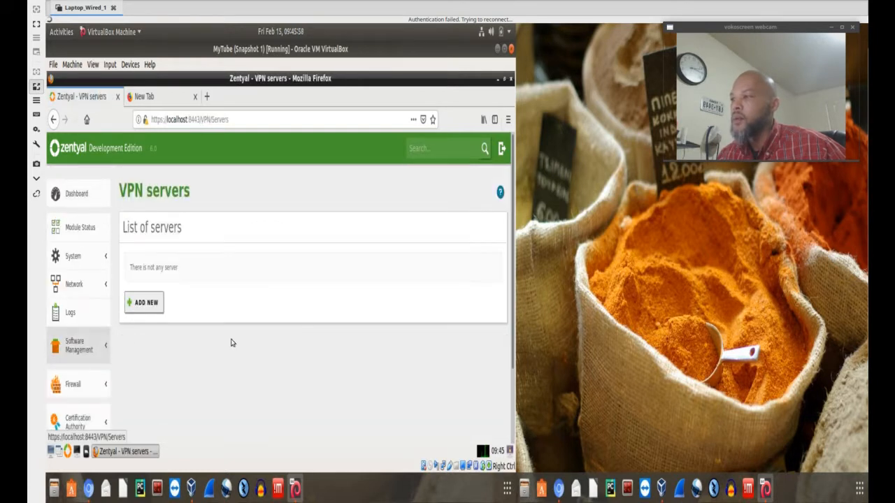
pyautogui.click(144, 304)
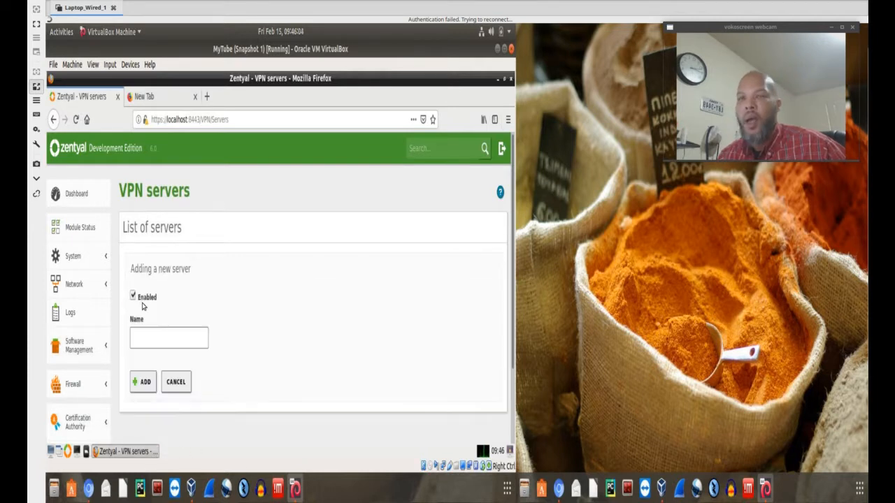
pyautogui.click(156, 341)
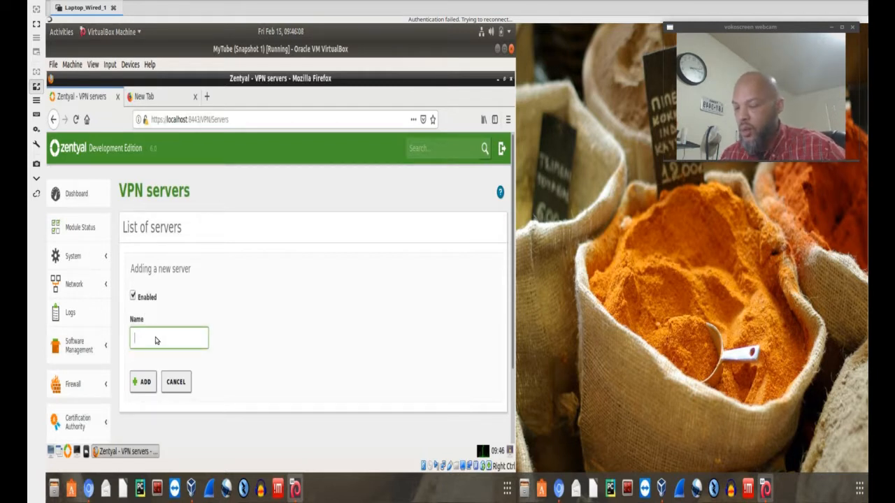
pyautogui.write('testvpn')
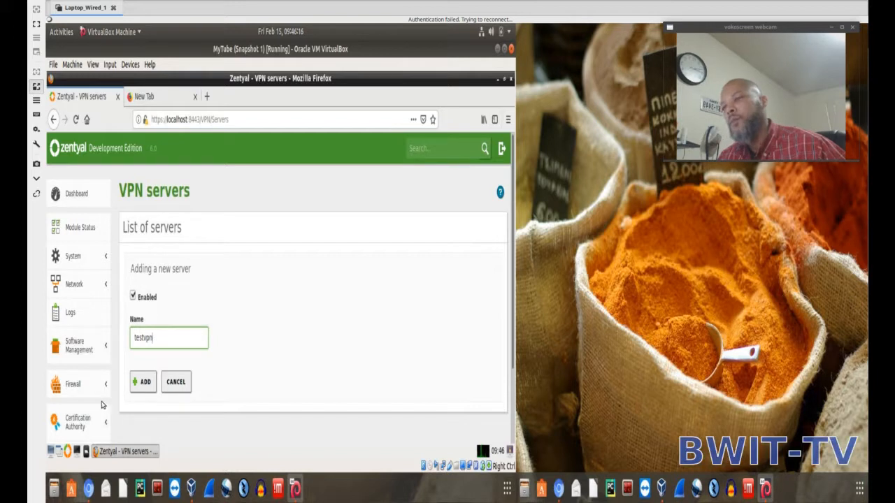
pyautogui.click(142, 381)
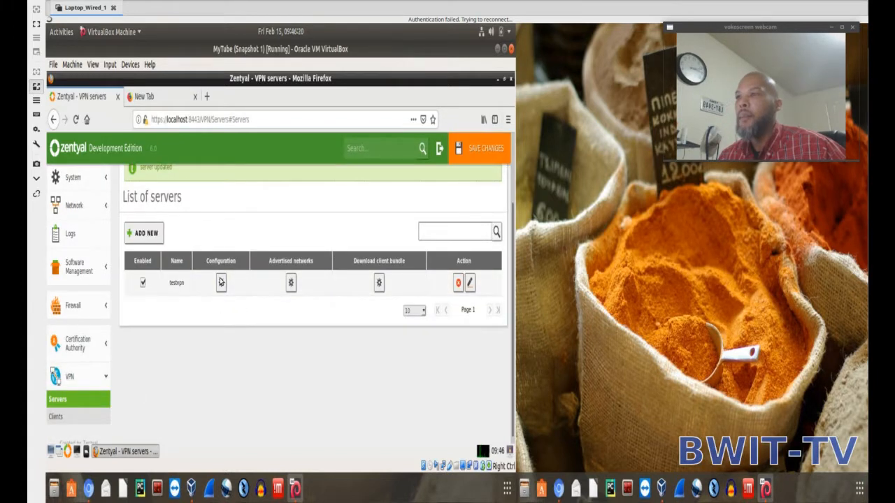
# Save the VPN server changes and check that testvpn is enabled in the list of servers.
pyautogui.click(478, 156)
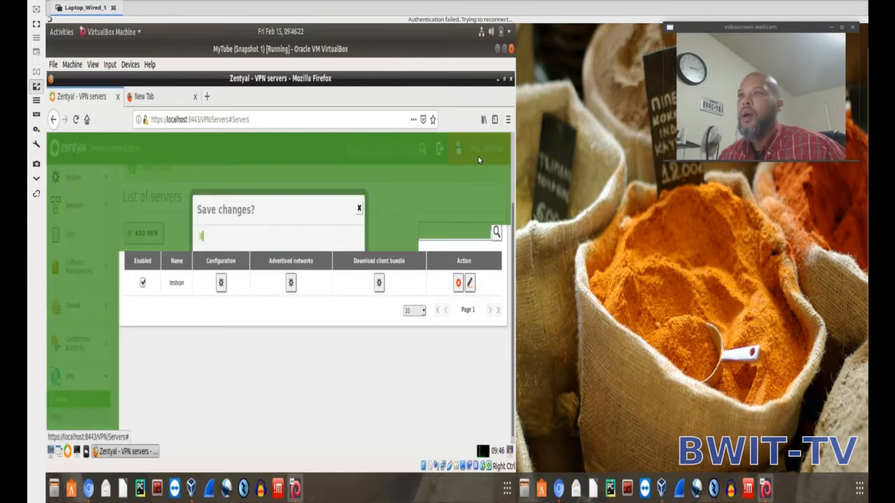
pyautogui.click(207, 343)
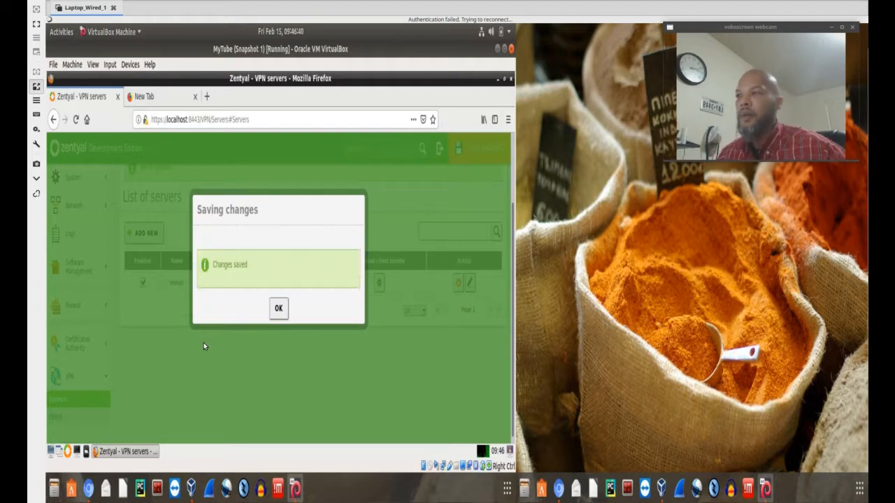
pyautogui.click(279, 312)
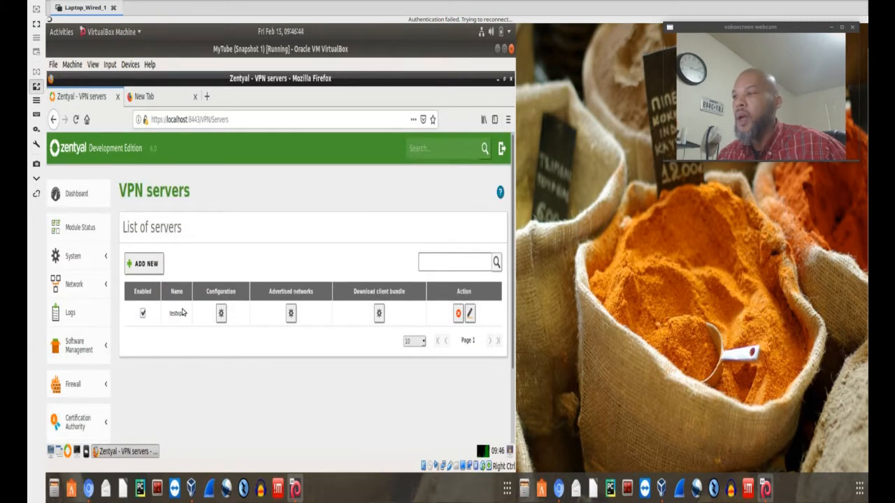
pyautogui.click(143, 314)
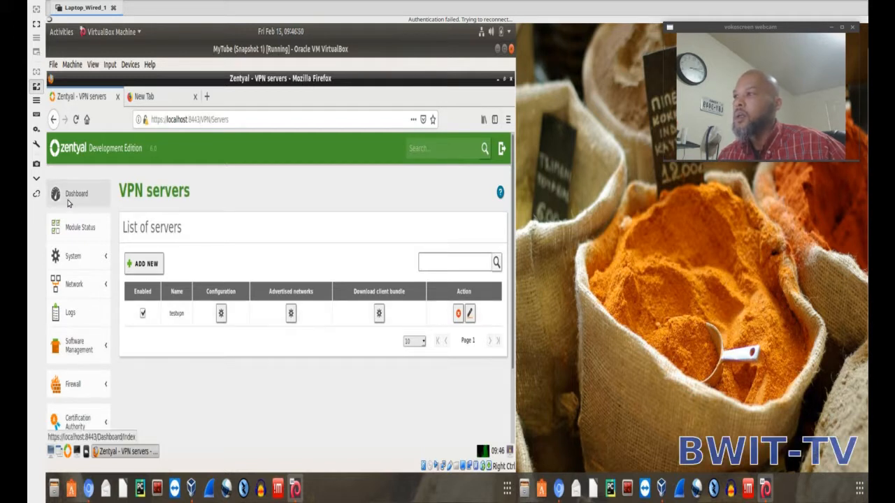
# Review the testvpn server's details under OpenVPN daemons on the dashboard.
pyautogui.click(71, 200)
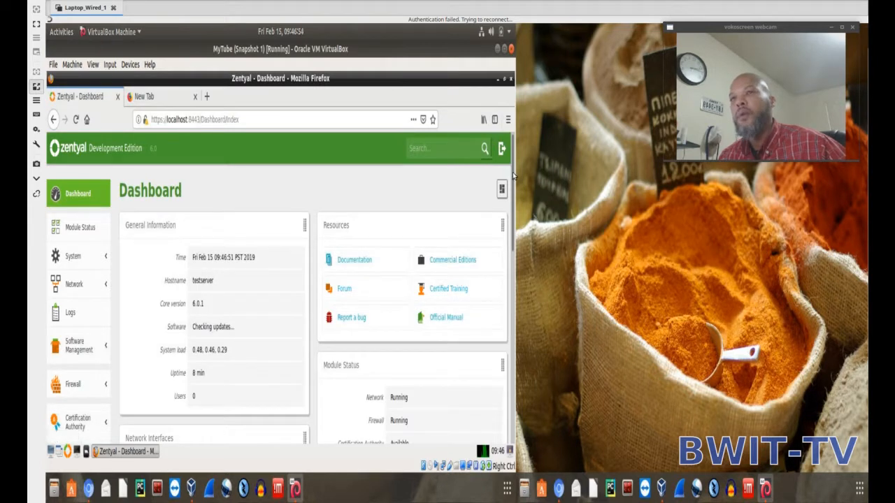
pyautogui.moveTo(512, 180); pyautogui.dragTo(505, 365)
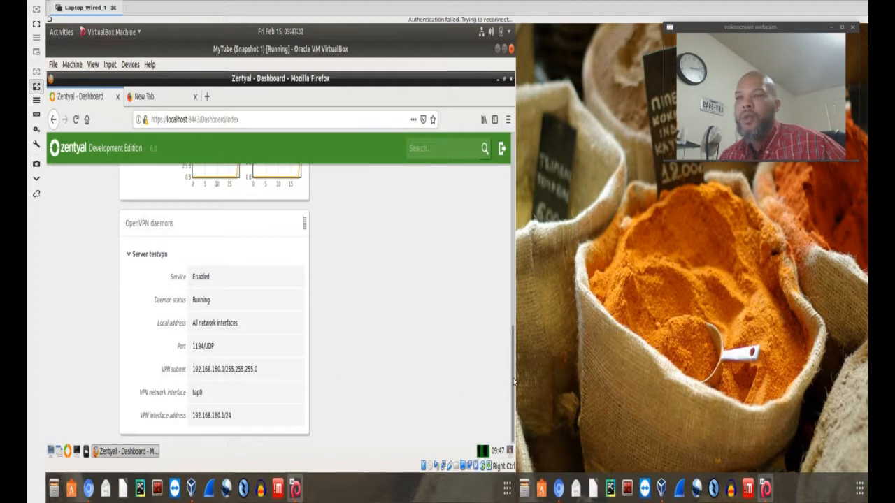
pyautogui.moveTo(513, 353); pyautogui.dragTo(486, 182)
pyautogui.scroll(1, 454, 189)
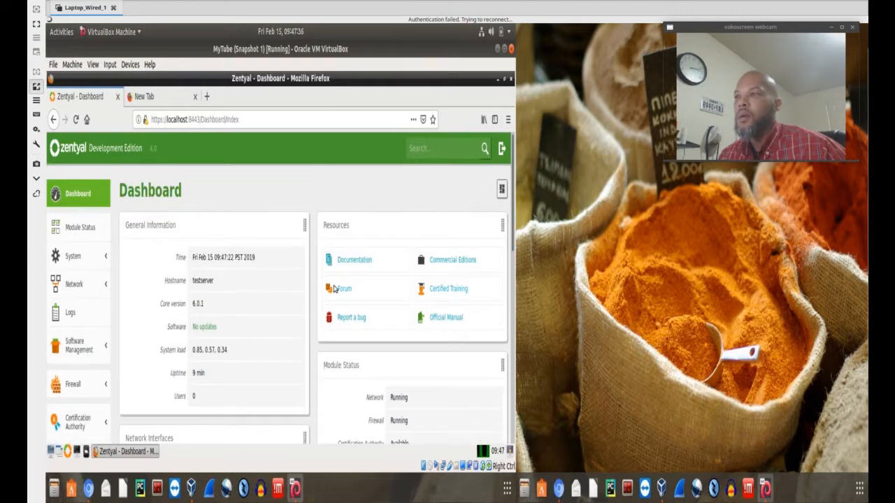
pyautogui.scroll(-3, 364, 299)
pyautogui.scroll(3, 365, 299)
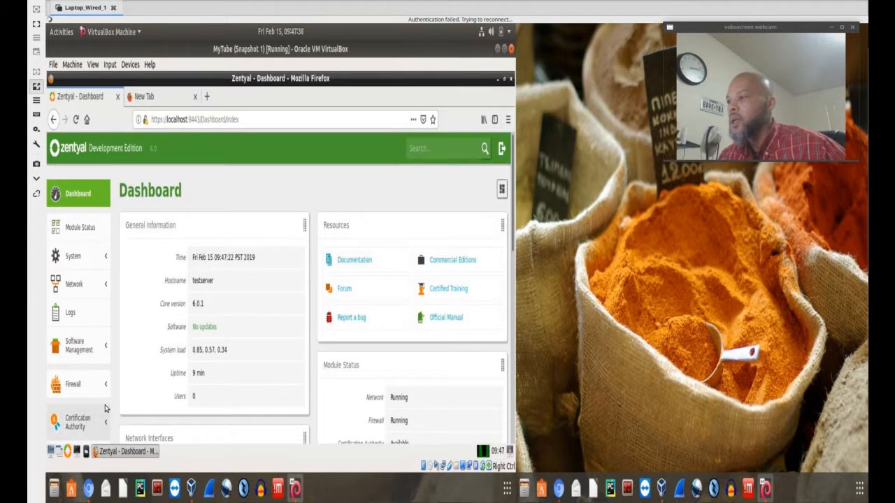
# Open the testvpn VPN server's configuration and examine its server port and other settings.
pyautogui.scroll(-2, 78, 343)
pyautogui.click(73, 348)
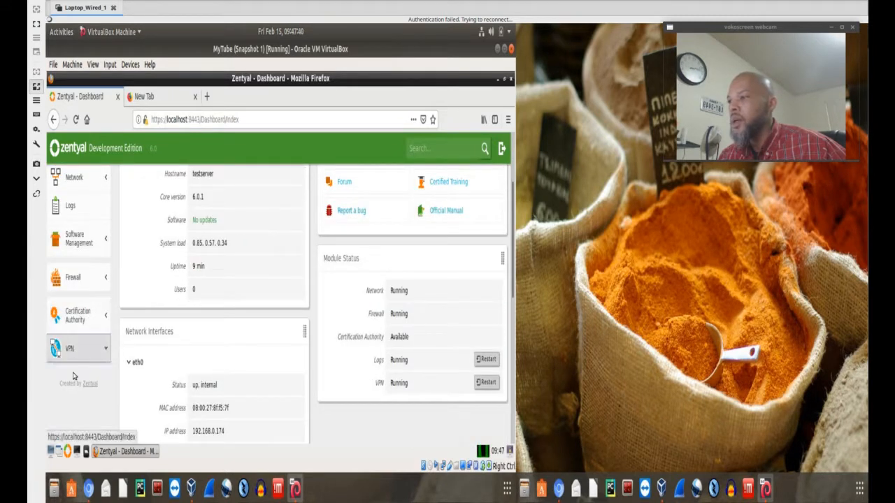
pyautogui.click(57, 372)
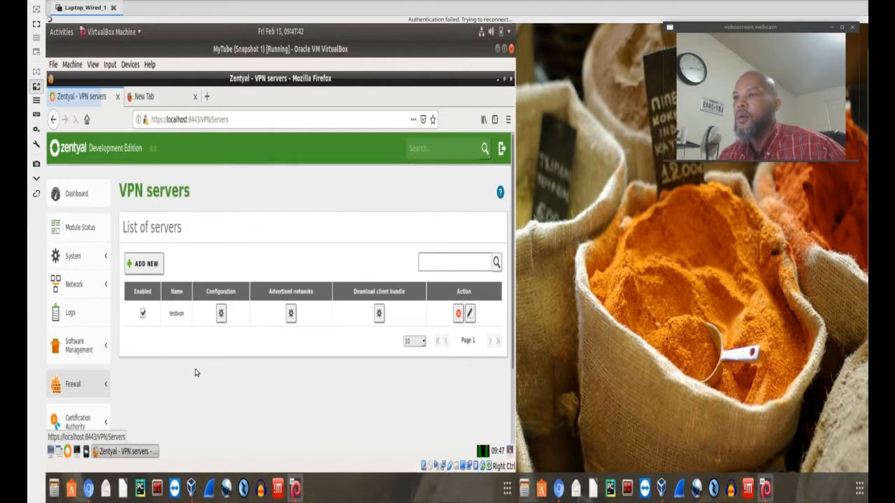
pyautogui.click(221, 315)
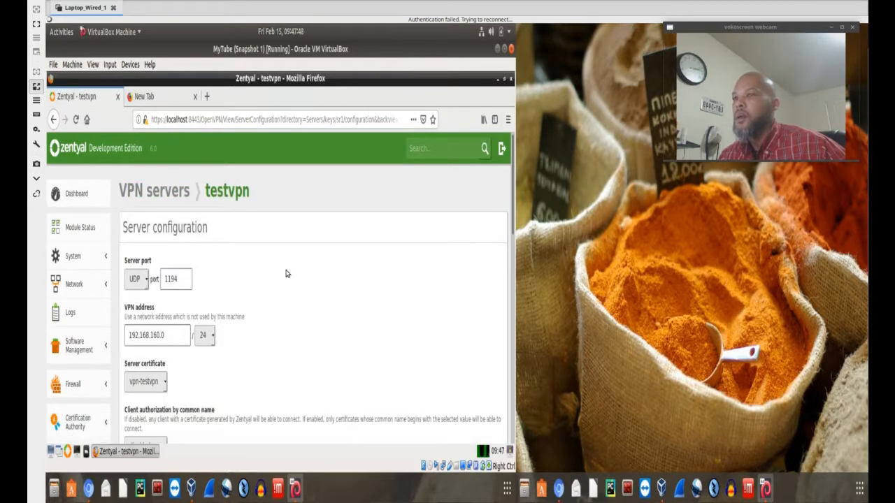
pyautogui.scroll(-4, 285, 274)
pyautogui.scroll(3, 285, 272)
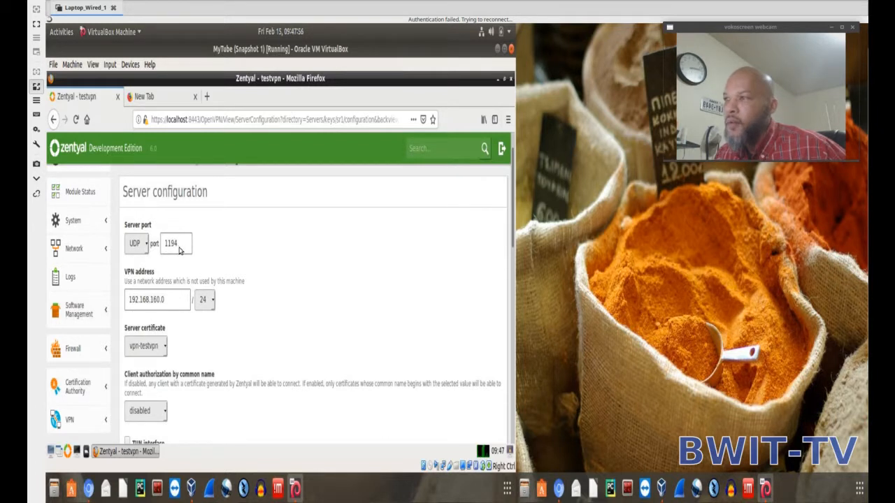
pyautogui.moveTo(181, 250); pyautogui.dragTo(168, 248)
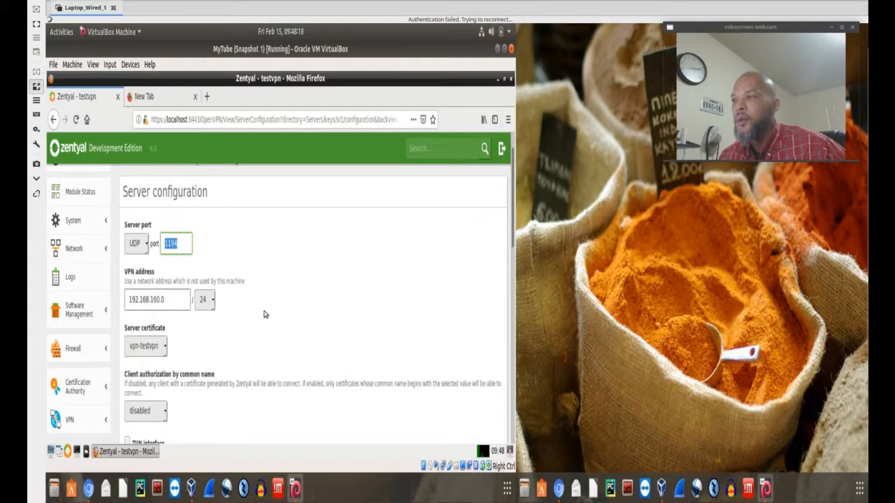
# Check the vpn-testvpn server certificate and set client authorization by common name to vpn-testvpn.
pyautogui.scroll(-2, 241, 309)
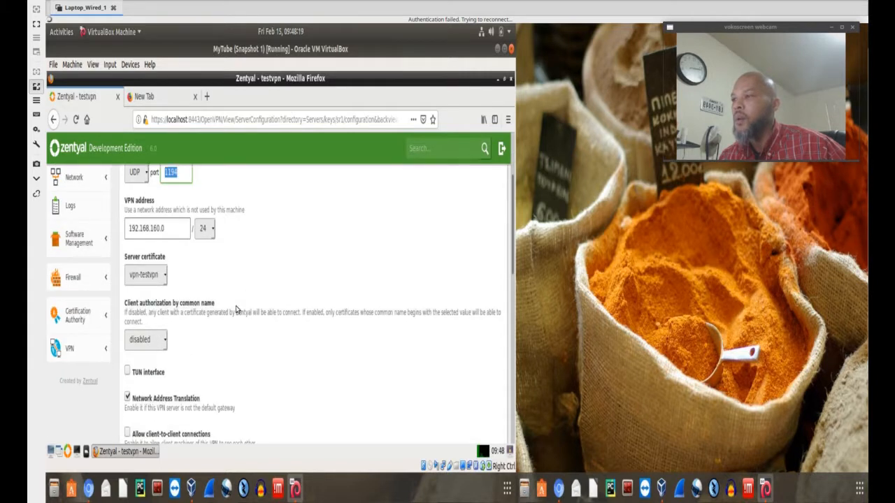
pyautogui.click(165, 277)
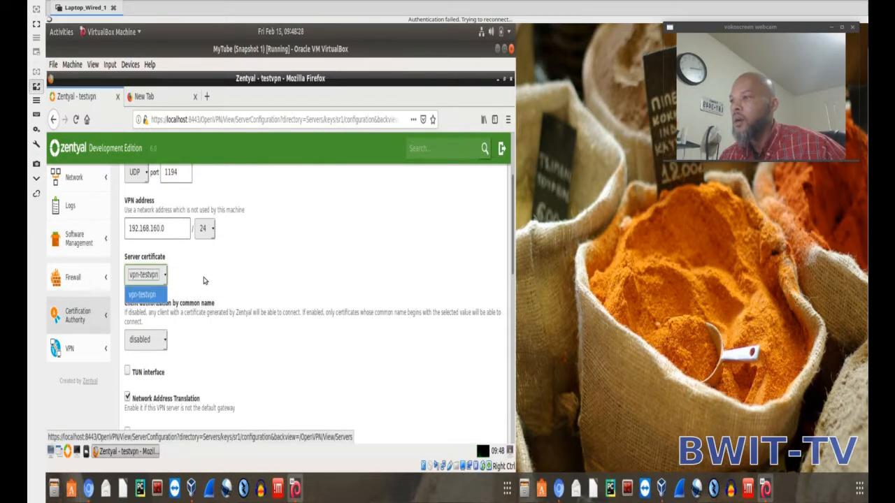
pyautogui.click(142, 313)
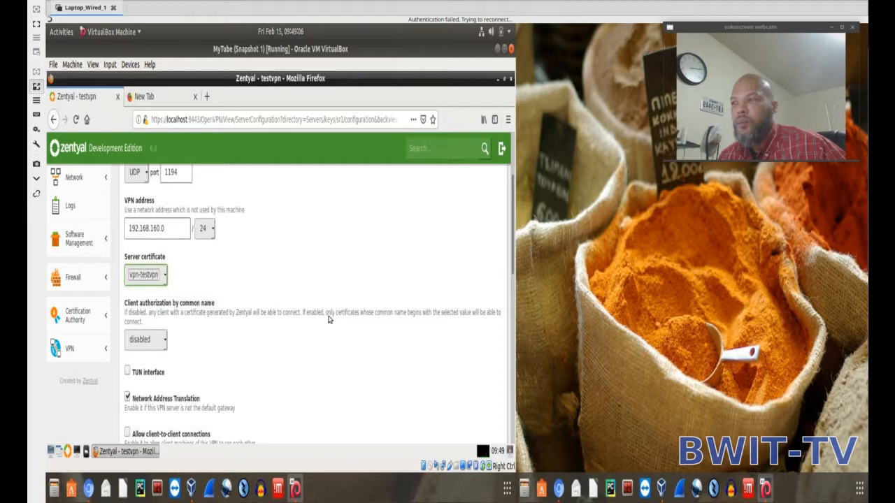
pyautogui.click(152, 341)
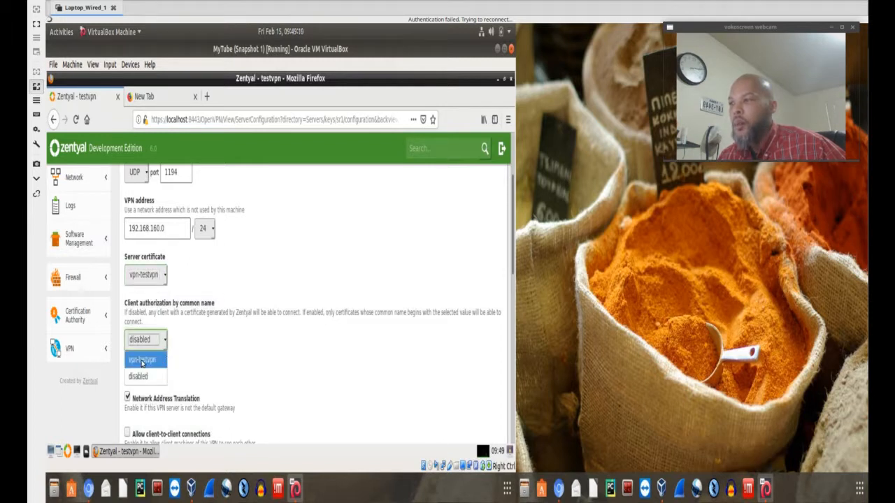
pyautogui.click(142, 361)
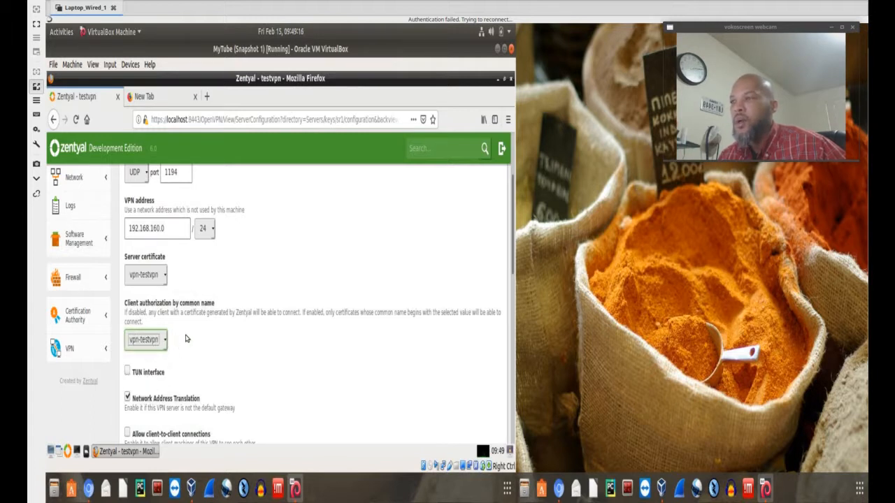
# Review the remaining testvpn settings, including Network Address Translation, tunnel options, interface to listen on, redirect gateway and nameservers.
pyautogui.scroll(-2, 215, 339)
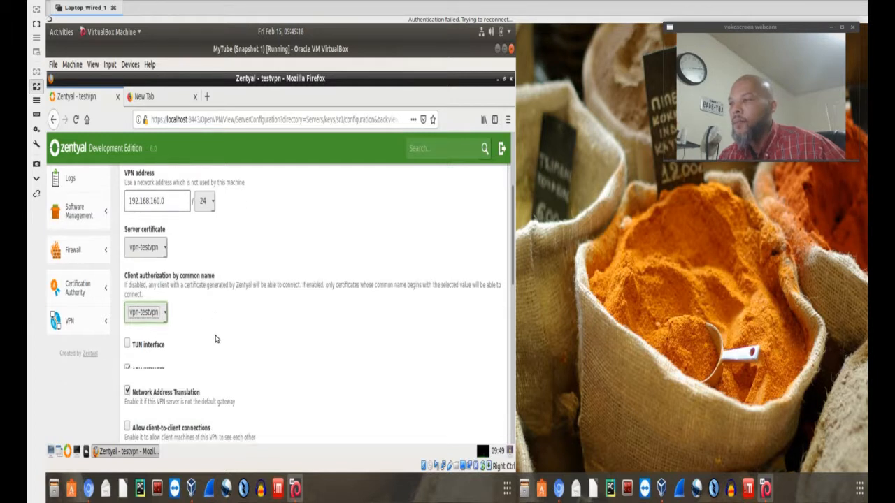
pyautogui.scroll(-2, 215, 339)
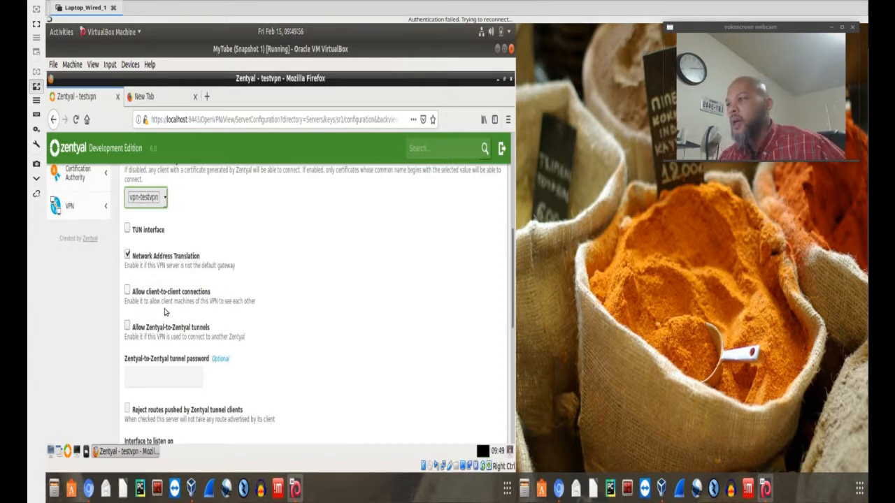
pyautogui.click(128, 256)
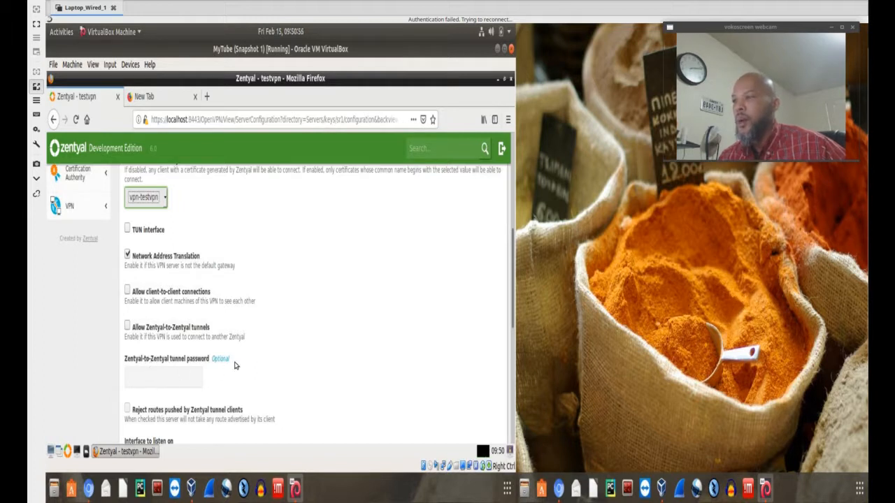
pyautogui.scroll(-5, 236, 363)
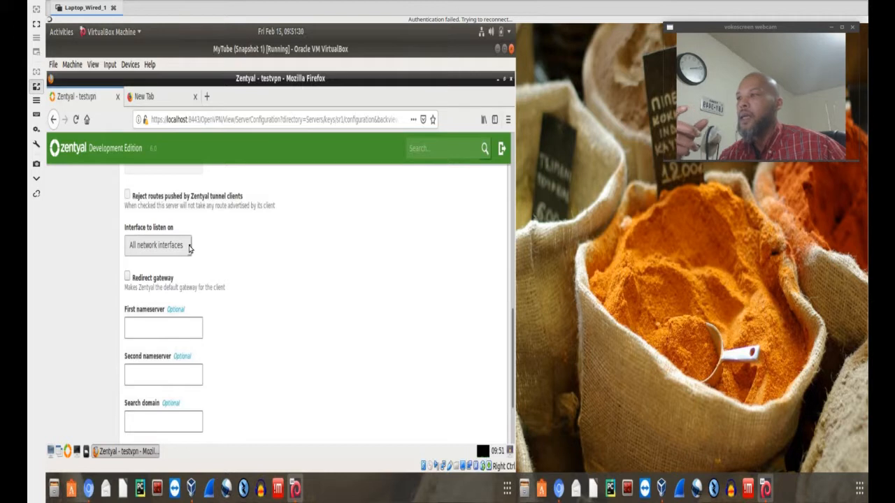
pyautogui.click(188, 248)
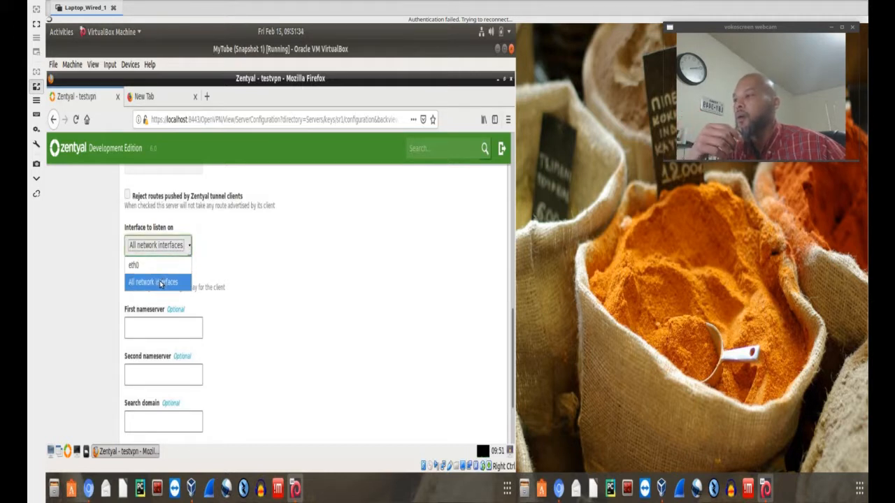
pyautogui.click(252, 275)
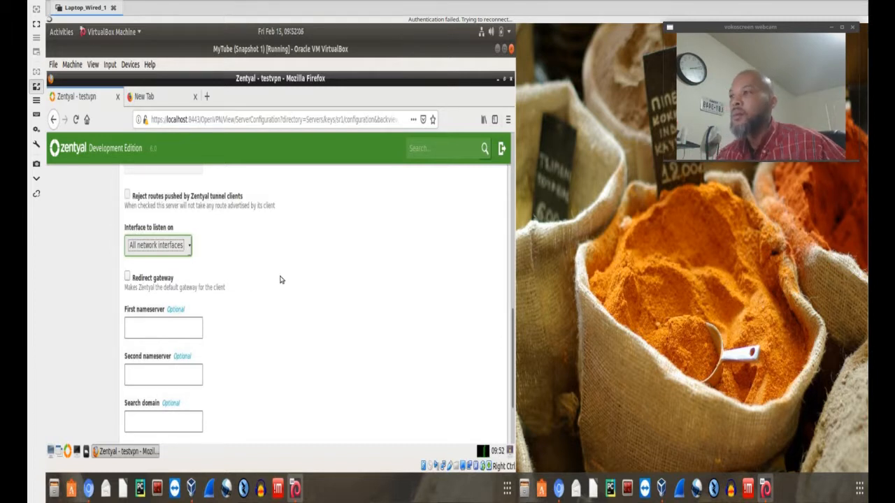
pyautogui.scroll(5, 276, 280)
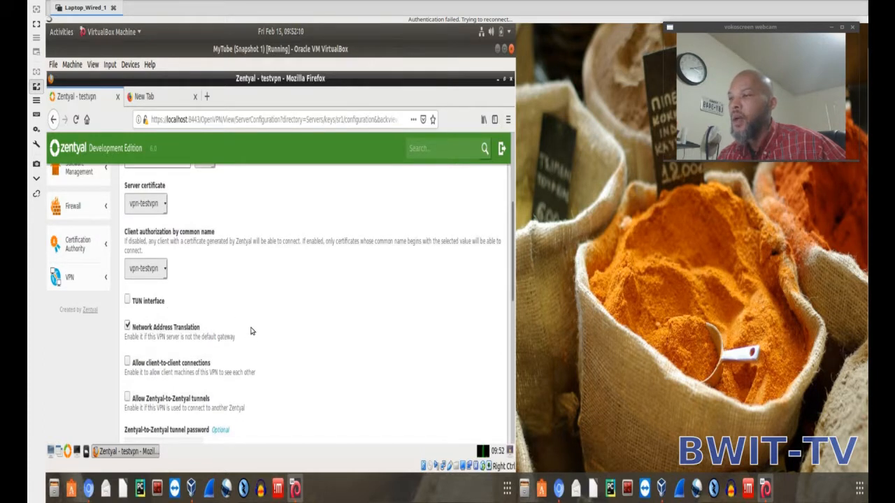
pyautogui.scroll(-5, 252, 331)
pyautogui.scroll(2, 189, 301)
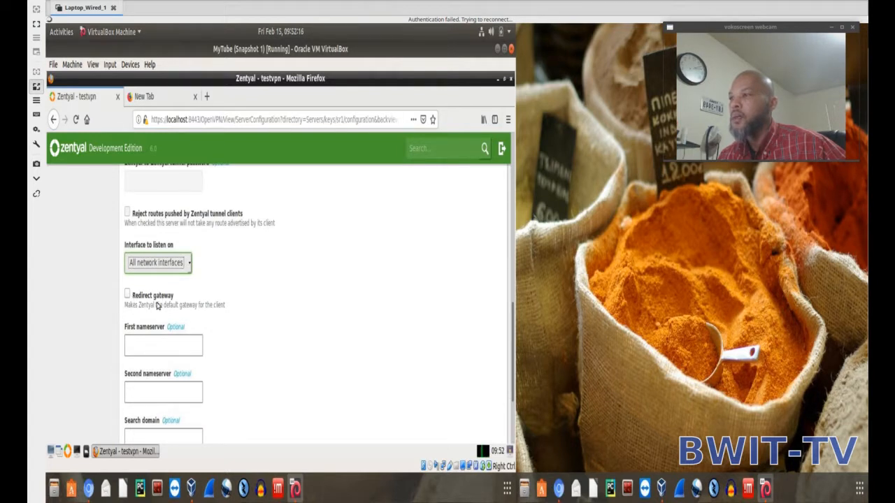
pyautogui.scroll(-1, 245, 334)
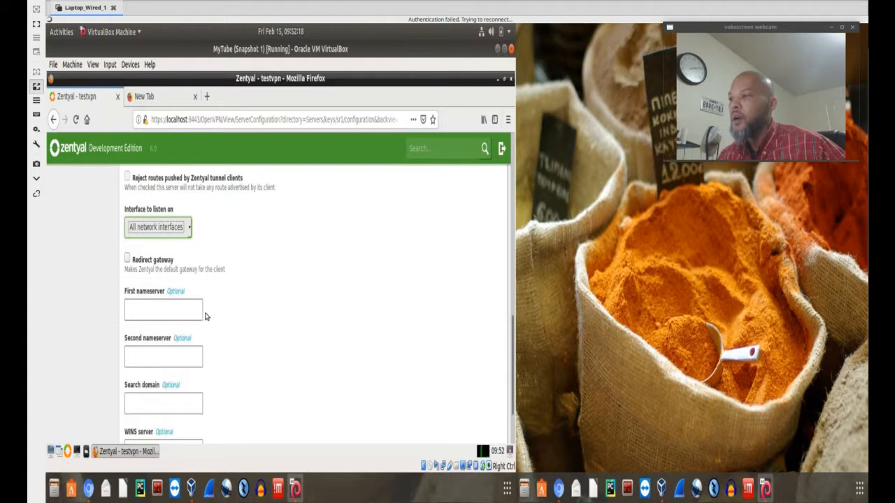
pyautogui.scroll(-1, 179, 300)
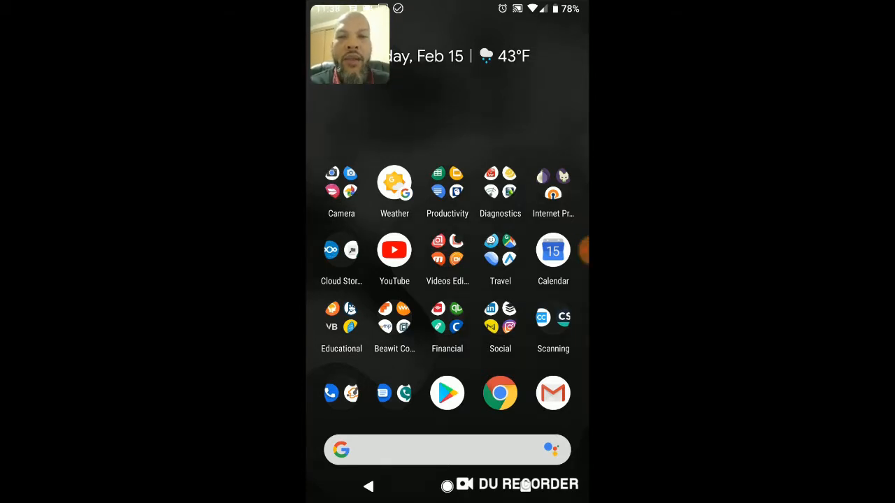
# Switch to the Android phone and open the Google Play storefront, leaving the list of recently updated apps.
pyautogui.moveTo(447, 280)
pyautogui.mouseDown()
pyautogui.moveTo(425, 279)
pyautogui.moveTo(461, 279)
pyautogui.mouseUp()
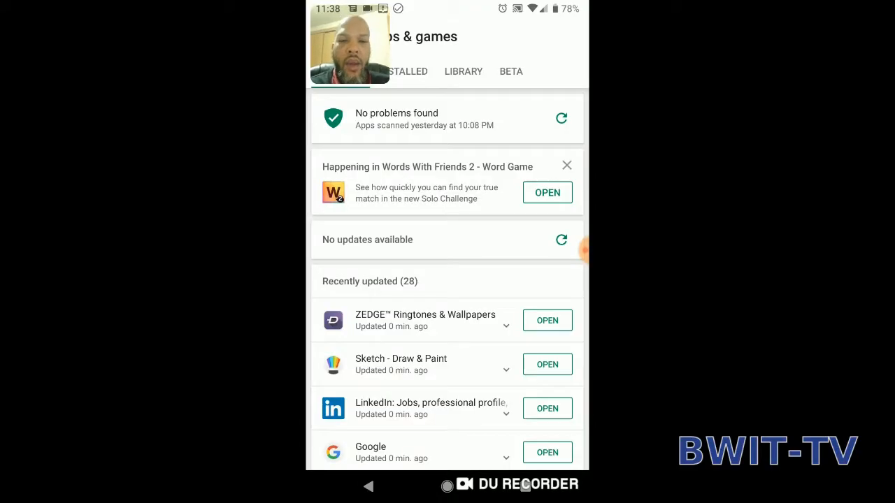
pyautogui.scroll(-2, 447, 315)
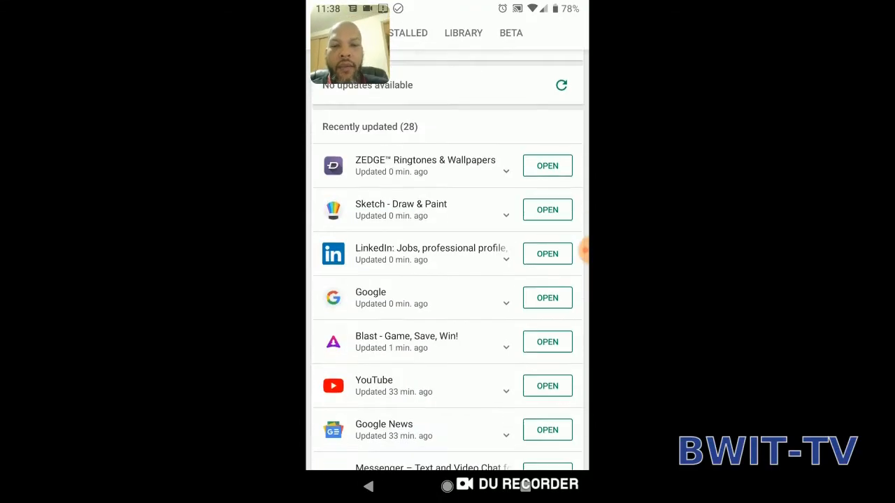
pyautogui.scroll(2, 447, 315)
pyautogui.click(368, 487)
pyautogui.click(447, 393)
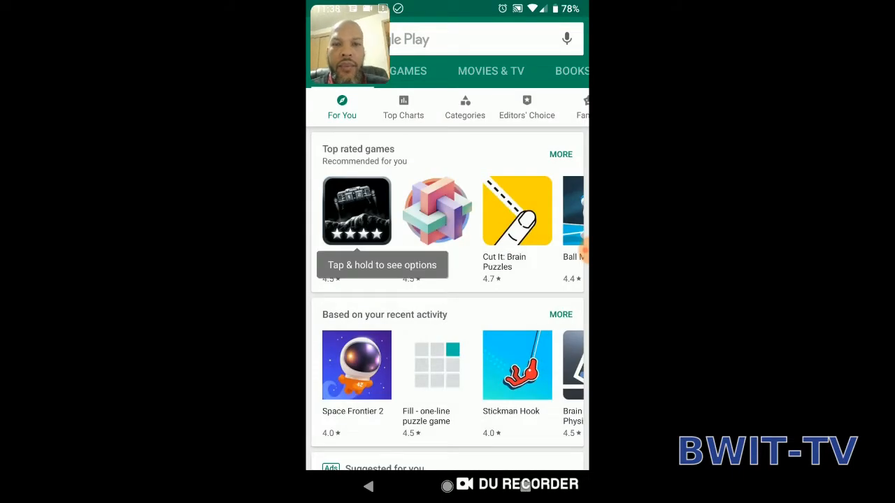
# Search Google Play for openvpn and open the store page of OpenVPN Connect – Fast & Safe SSL VPN Client.
pyautogui.click(462, 39)
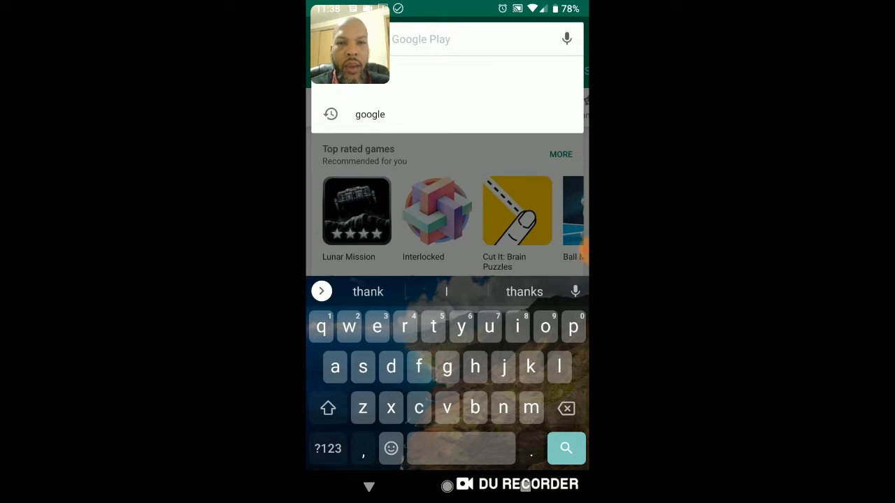
pyautogui.write('op')
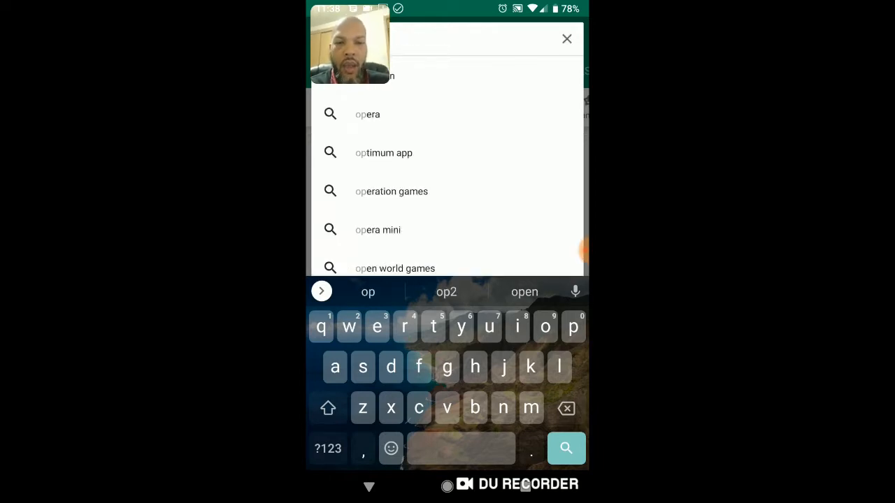
pyautogui.write('en')
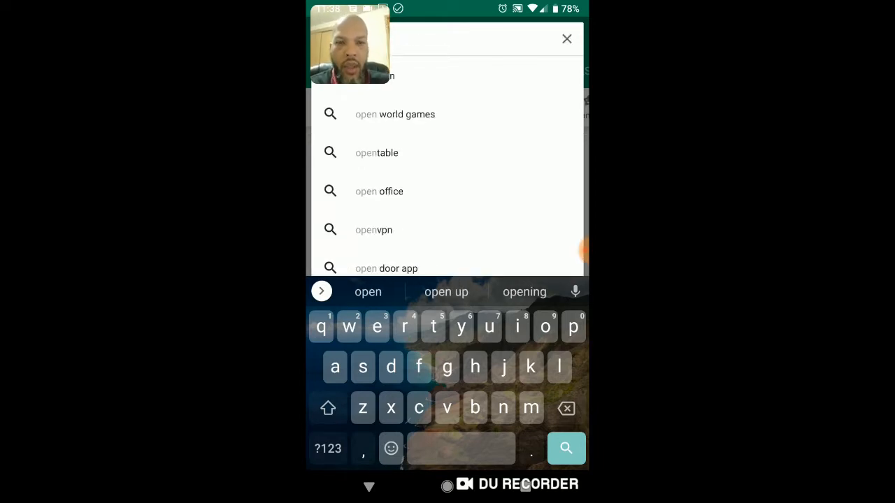
pyautogui.write('vpn')
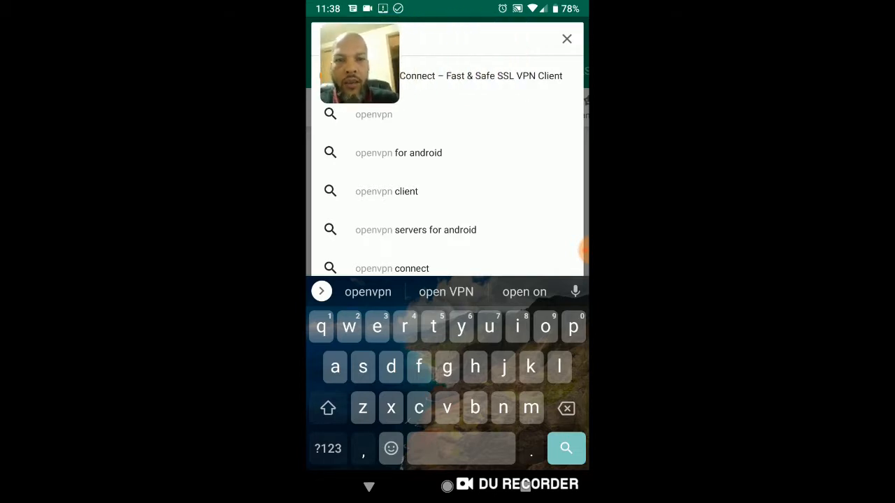
pyautogui.click(481, 75)
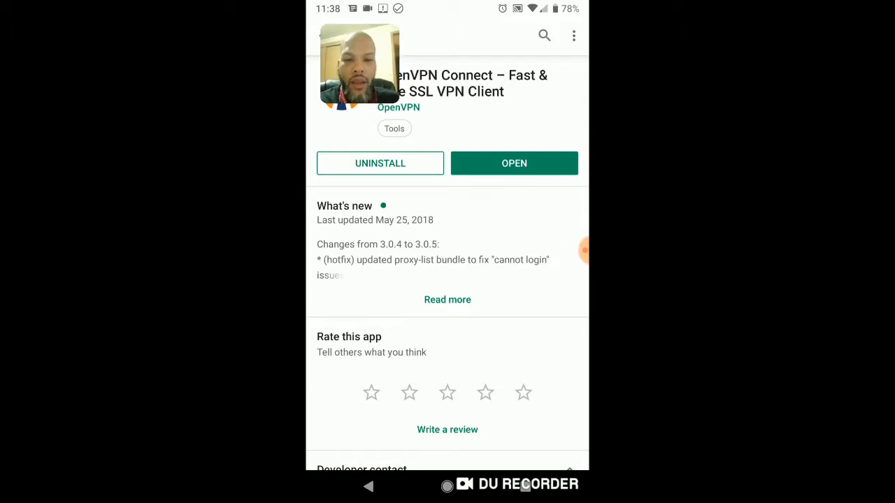
# Open the OVPN Profiles list in OpenVPN Connect through the BWIT shortcut in the home screen's Internet Privacy folder.
pyautogui.click(447, 485)
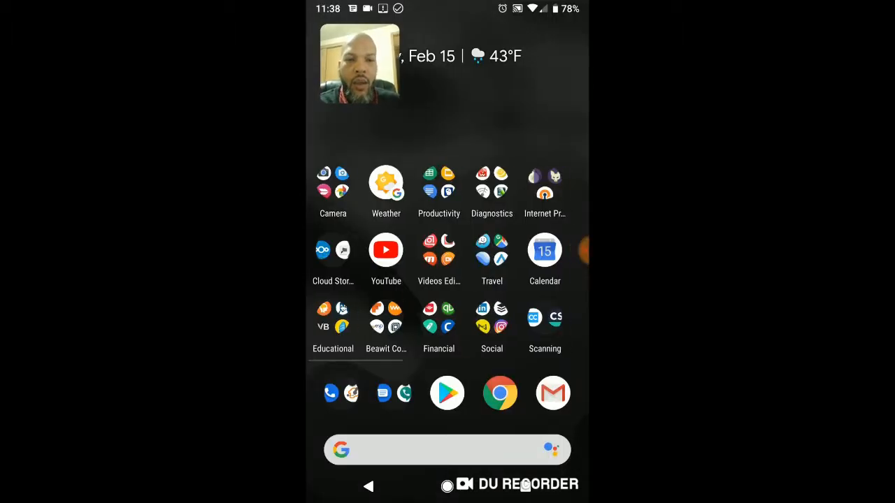
pyautogui.moveTo(489, 294)
pyautogui.mouseDown()
pyautogui.moveTo(419, 294)
pyautogui.moveTo(489, 293)
pyautogui.mouseUp()
pyautogui.click(548, 187)
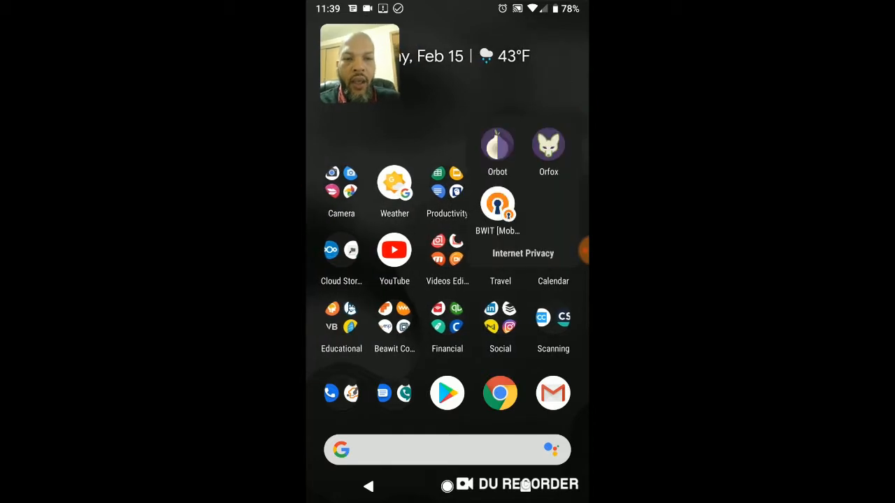
pyautogui.click(499, 202)
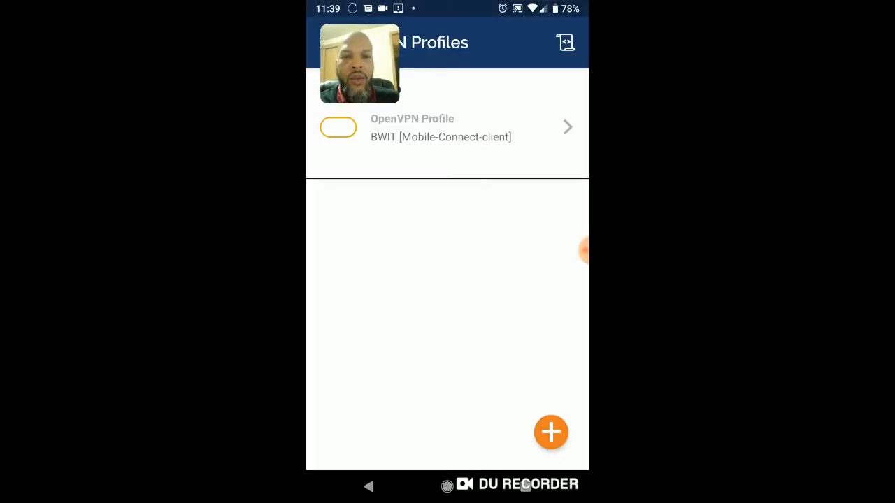
pyautogui.click(369, 486)
pyautogui.click(368, 487)
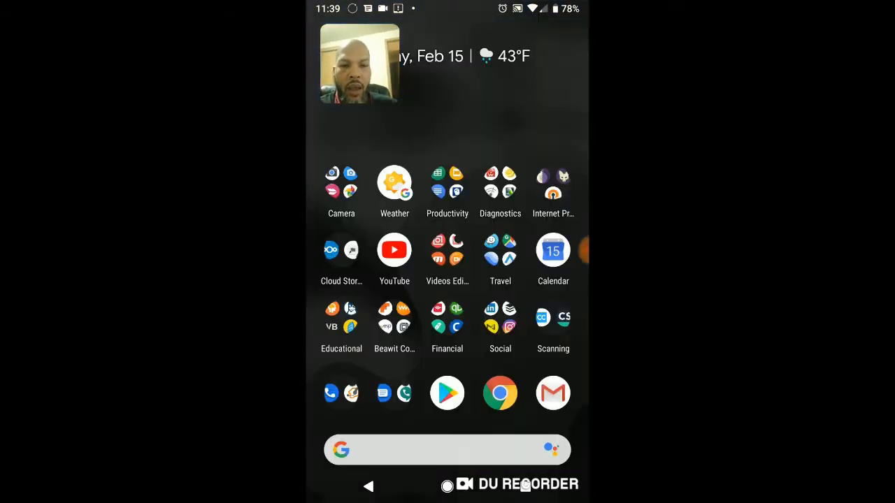
pyautogui.click(553, 187)
pyautogui.click(496, 201)
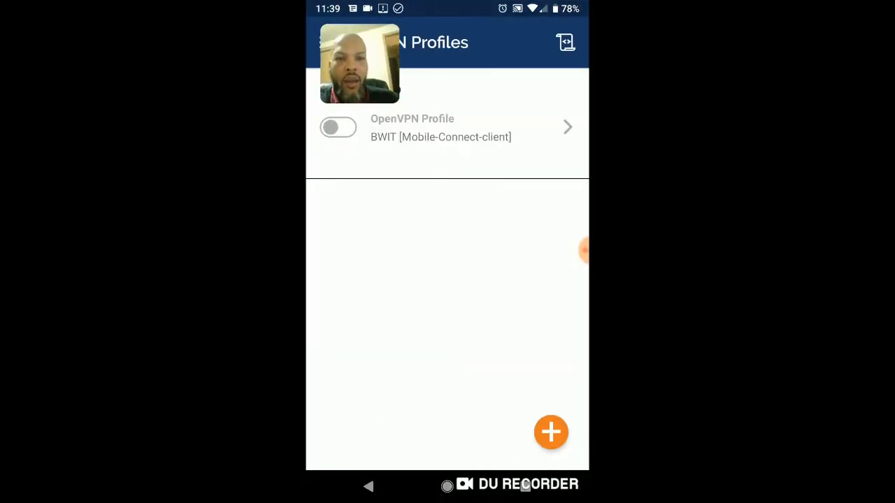
# Look through the OpenVPN Connect main menu options and return to the profiles list.
pyautogui.moveTo(360, 64); pyautogui.dragTo(430, 150)
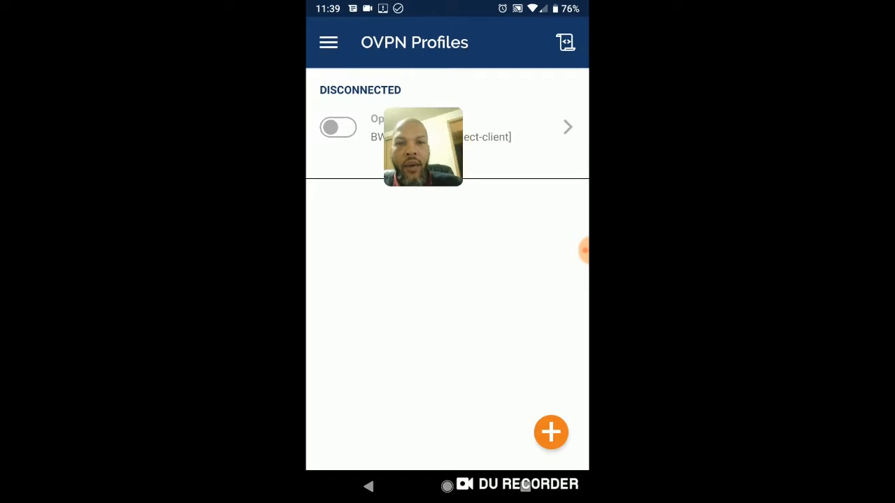
pyautogui.click(329, 43)
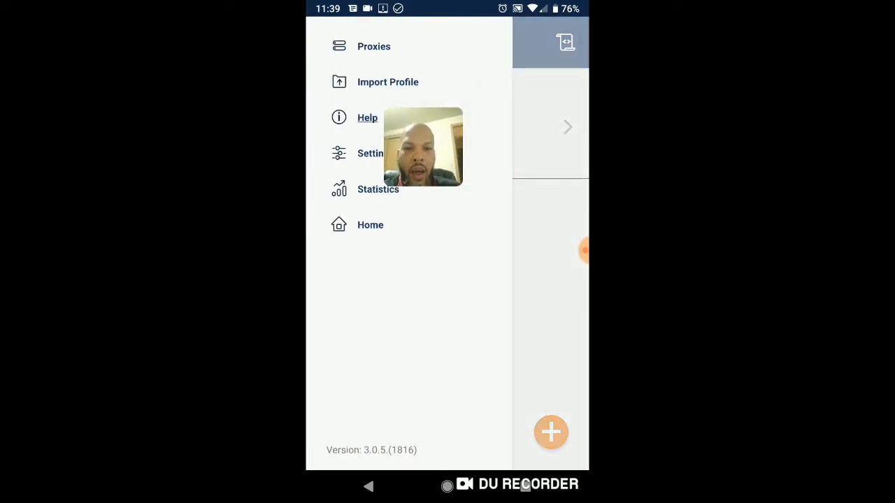
pyautogui.click(369, 224)
pyautogui.moveTo(423, 147); pyautogui.dragTo(359, 59)
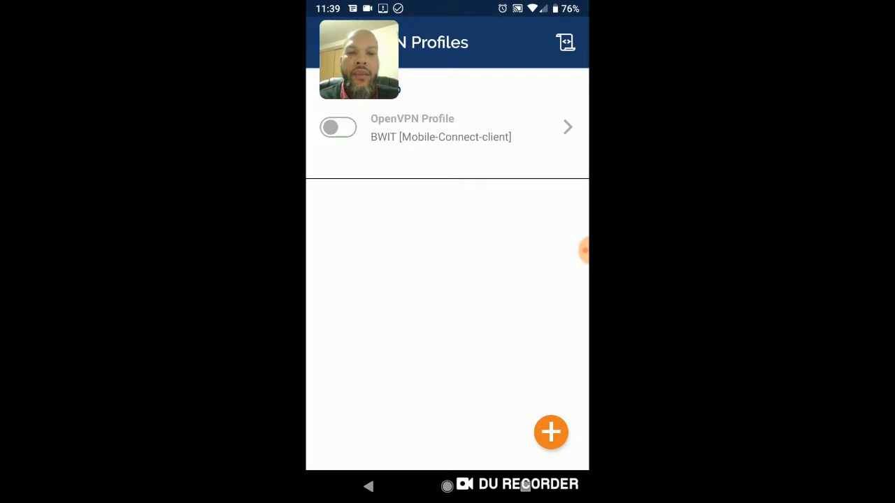
# Open the Import Profile screen to browse for an .ovpn profile in the Pixel_VPN folder.
pyautogui.moveTo(358, 61); pyautogui.dragTo(372, 213)
pyautogui.click(329, 42)
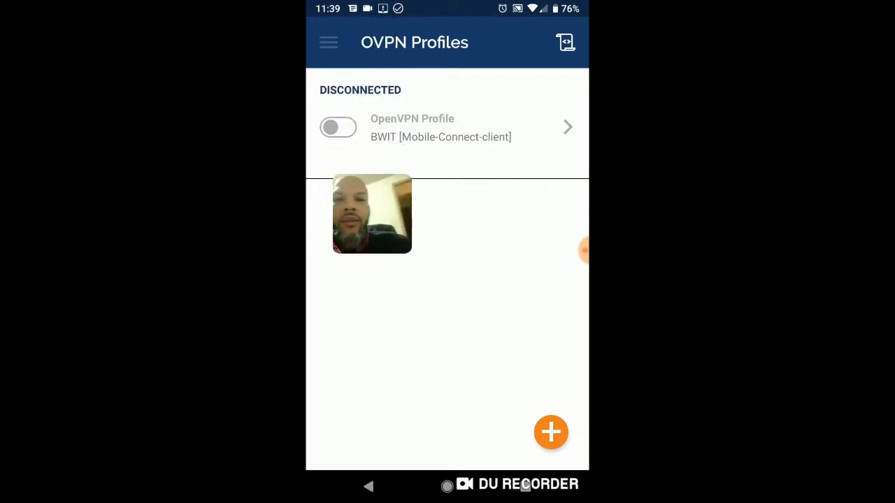
pyautogui.click(551, 301)
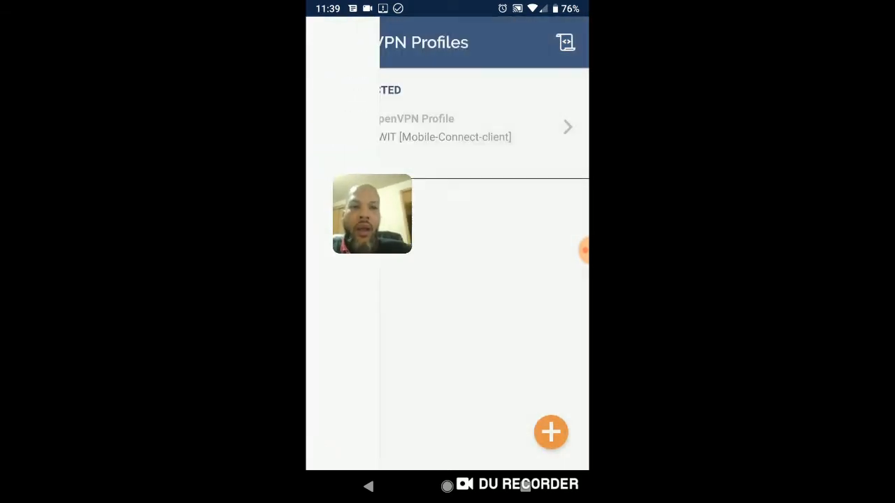
pyautogui.click(551, 432)
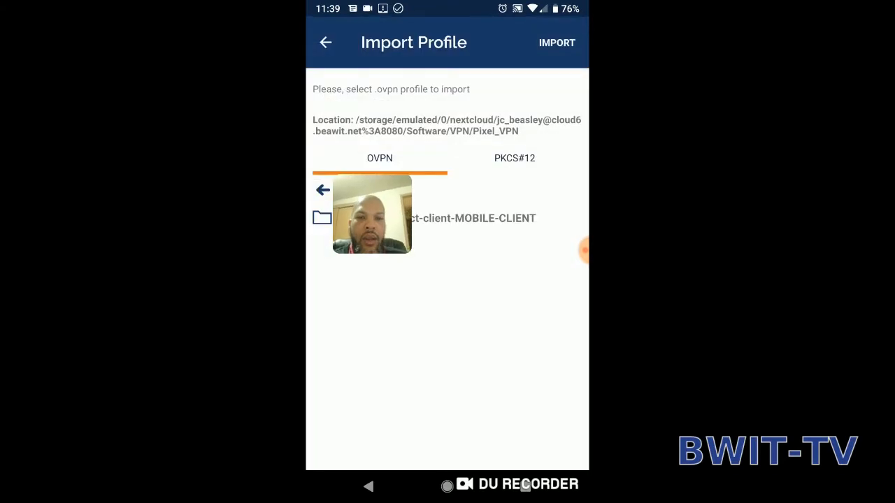
pyautogui.moveTo(371, 214); pyautogui.dragTo(427, 346)
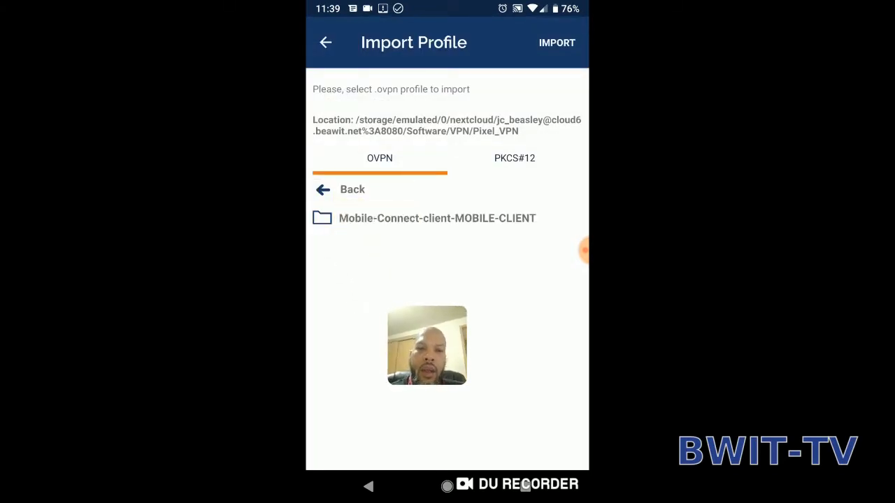
# Look at the PKCS#12 and OVPN import options for the Pixel_VPN folder.
pyautogui.click(514, 158)
pyautogui.click(380, 158)
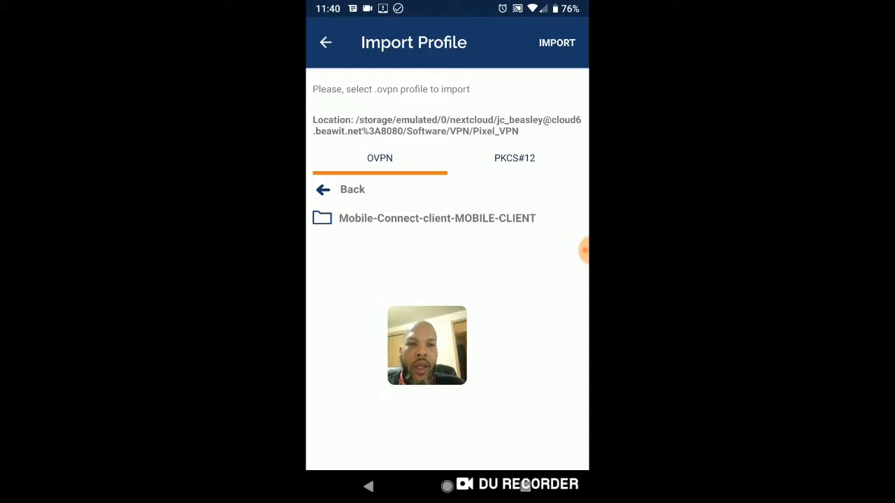
pyautogui.click(557, 42)
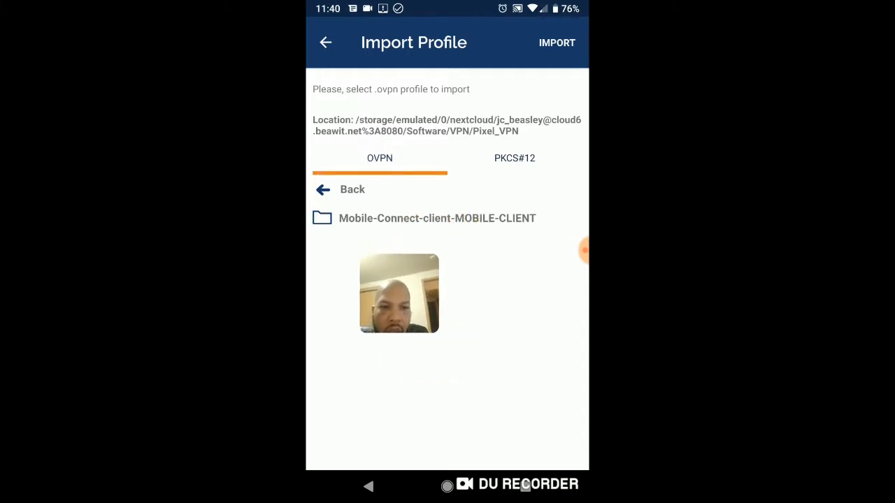
# Browse up from the Pixel_VPN folder to /storage/emulated/0 and look through the folders stored there.
pyautogui.moveTo(399, 294); pyautogui.dragTo(368, 347)
pyautogui.click(351, 189)
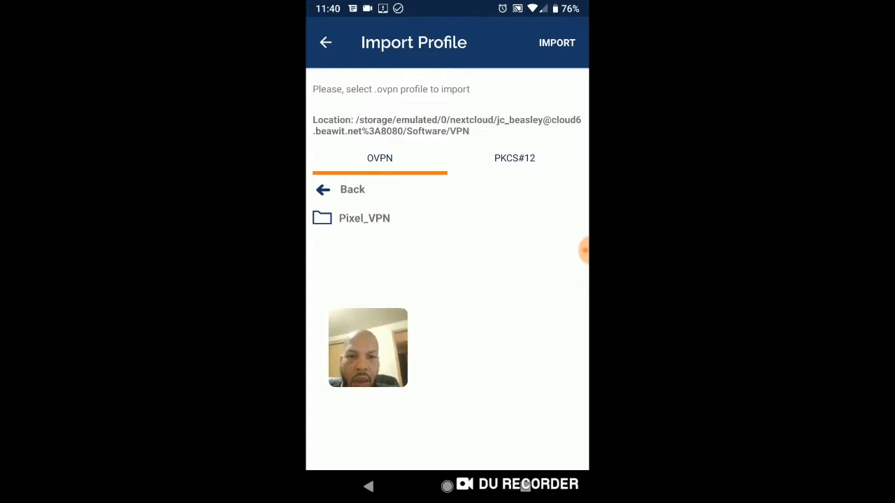
pyautogui.click(352, 190)
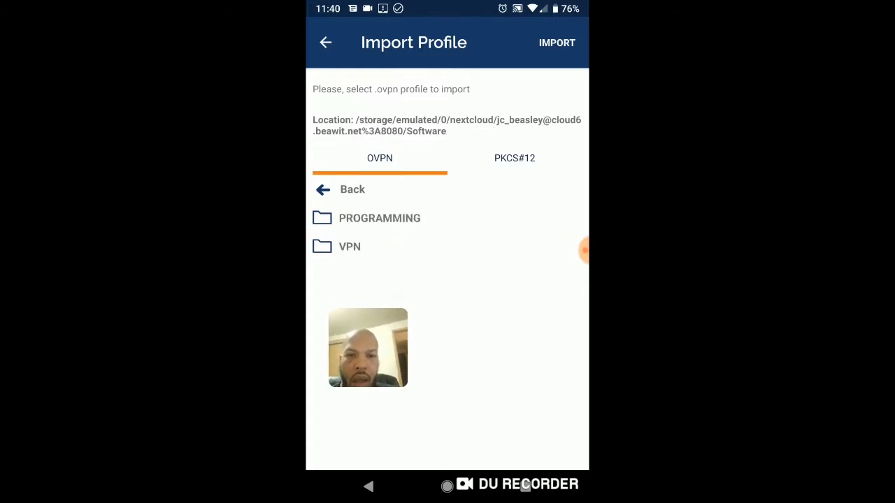
pyautogui.click(351, 190)
pyautogui.click(351, 190)
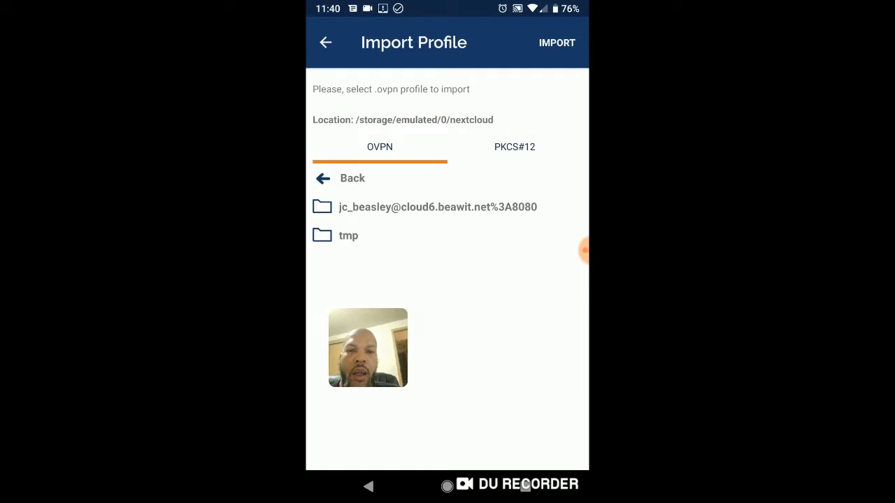
pyautogui.click(346, 178)
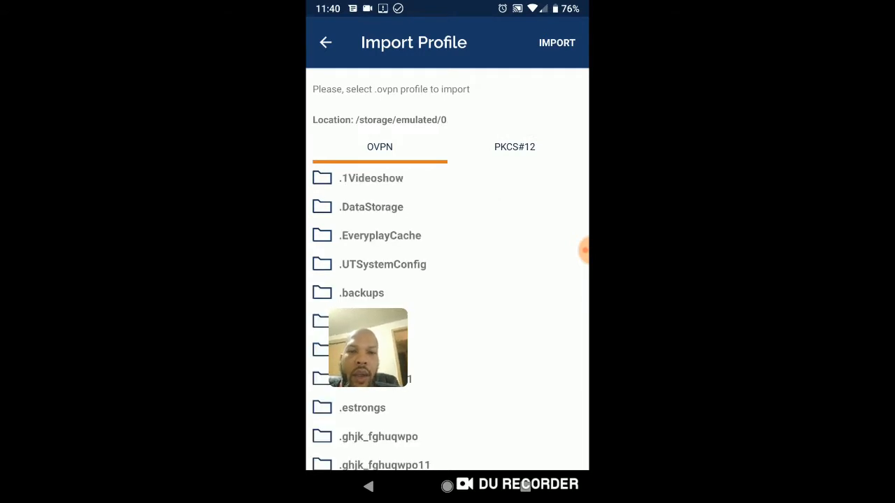
pyautogui.scroll(-4, 447, 316)
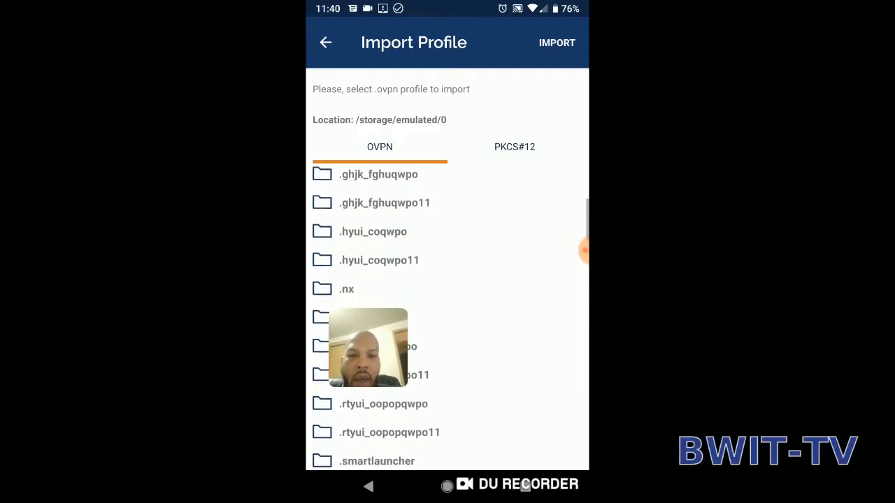
pyautogui.scroll(2, 448, 317)
pyautogui.scroll(3, 448, 317)
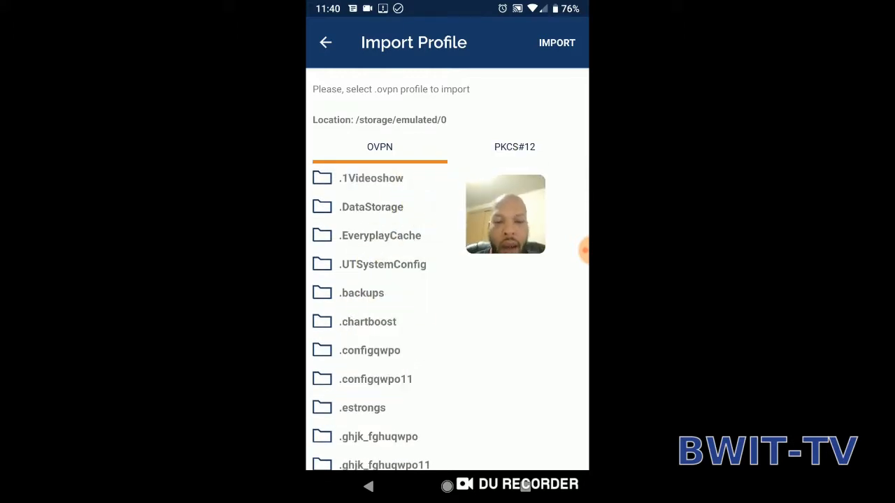
# Switch to the Files app to view the Downloads folder and available storage locations, and return to the home screen.
pyautogui.click(448, 486)
pyautogui.moveTo(505, 214); pyautogui.dragTo(371, 346)
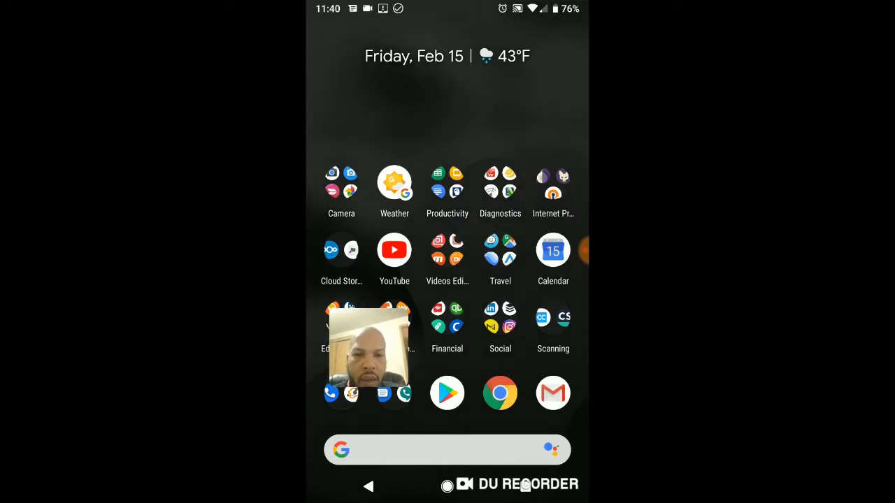
pyautogui.moveTo(447, 419); pyautogui.dragTo(447, 175)
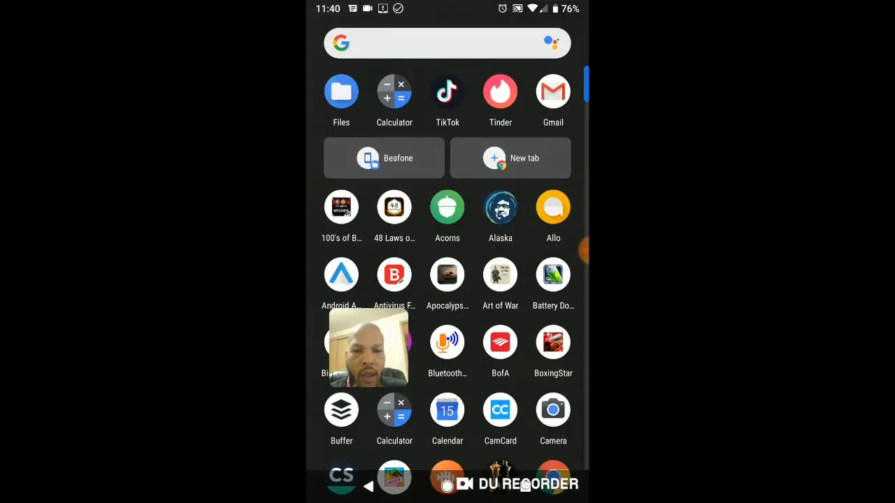
pyautogui.click(341, 91)
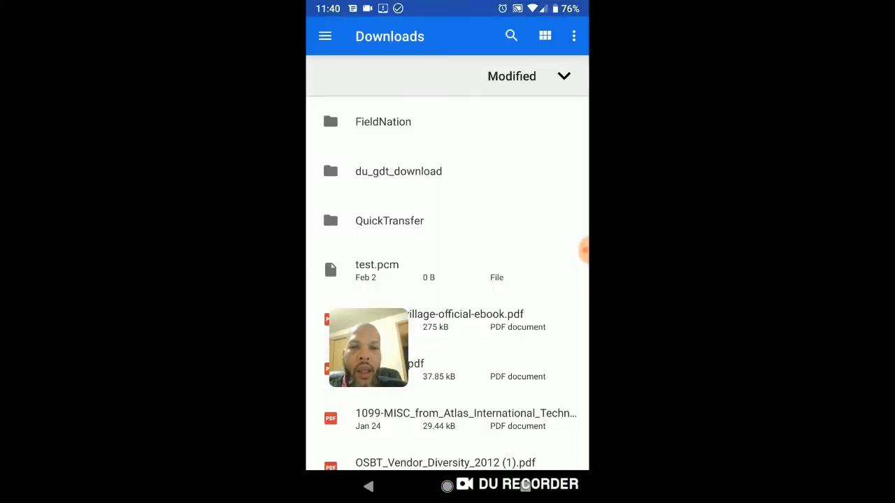
pyautogui.click(320, 36)
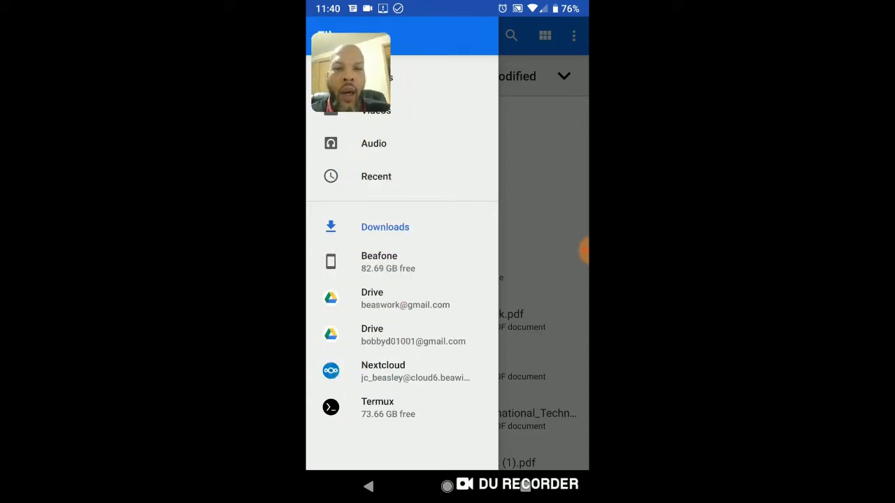
pyautogui.click(544, 245)
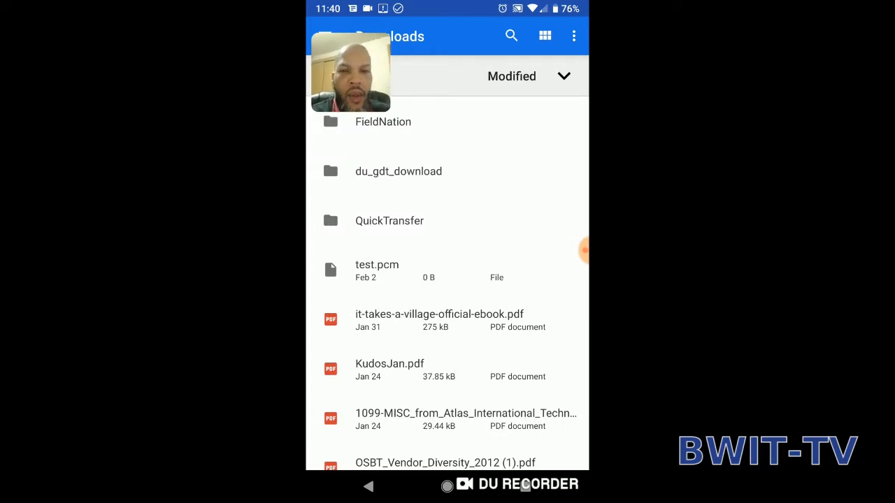
pyautogui.click(447, 486)
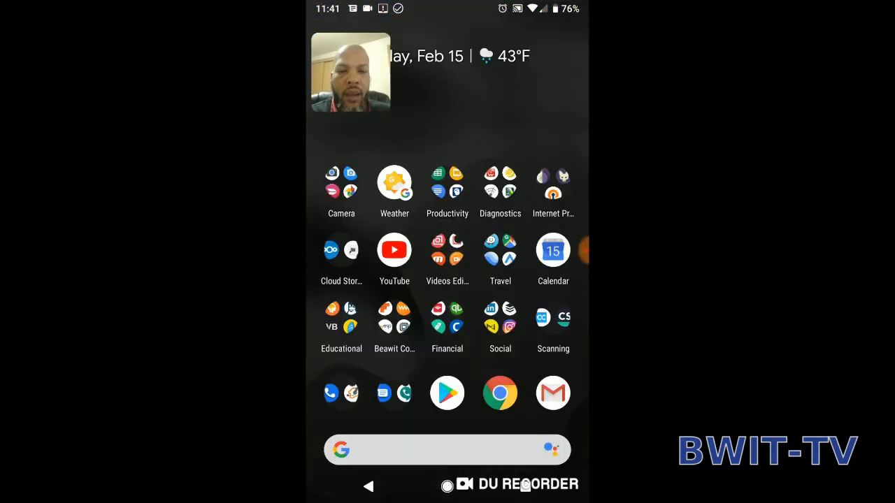
pyautogui.click(447, 393)
pyautogui.moveTo(351, 73); pyautogui.dragTo(532, 110)
pyautogui.click(324, 35)
pyautogui.click(447, 39)
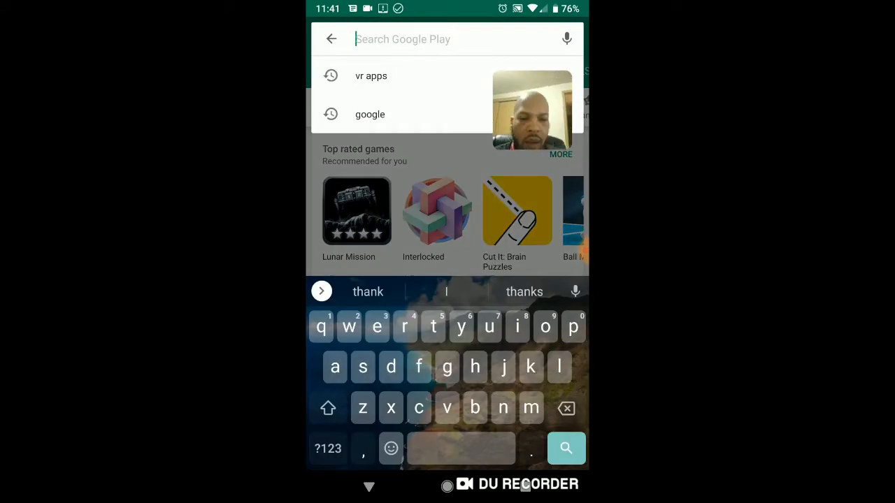
pyautogui.click(448, 486)
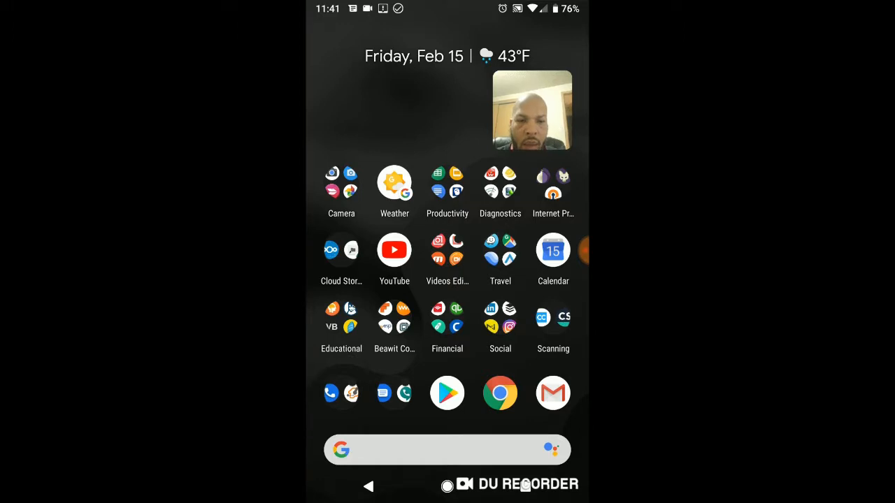
# Look through the full list of installed apps for a file manager and return to the home screen.
pyautogui.moveTo(489, 349); pyautogui.dragTo(399, 349)
pyautogui.moveTo(447, 419); pyautogui.dragTo(447, 175)
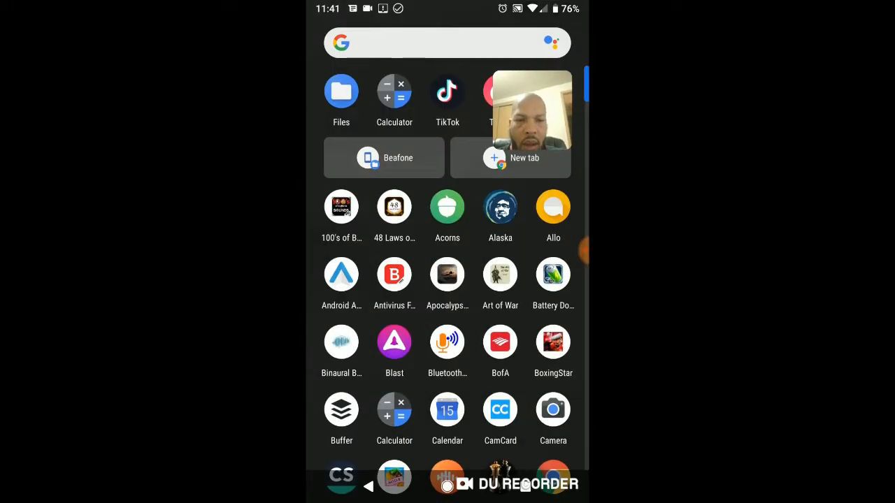
pyautogui.scroll(-10, 447, 279)
pyautogui.scroll(5, 447, 280)
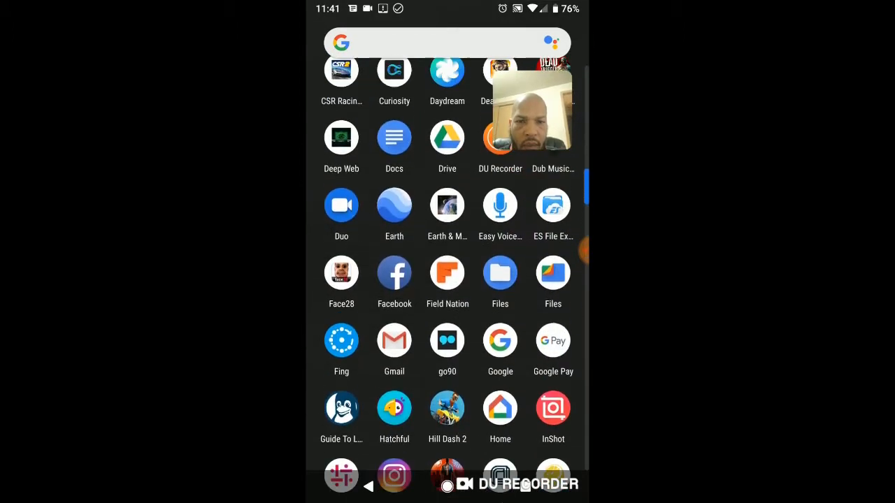
pyautogui.scroll(3, 447, 280)
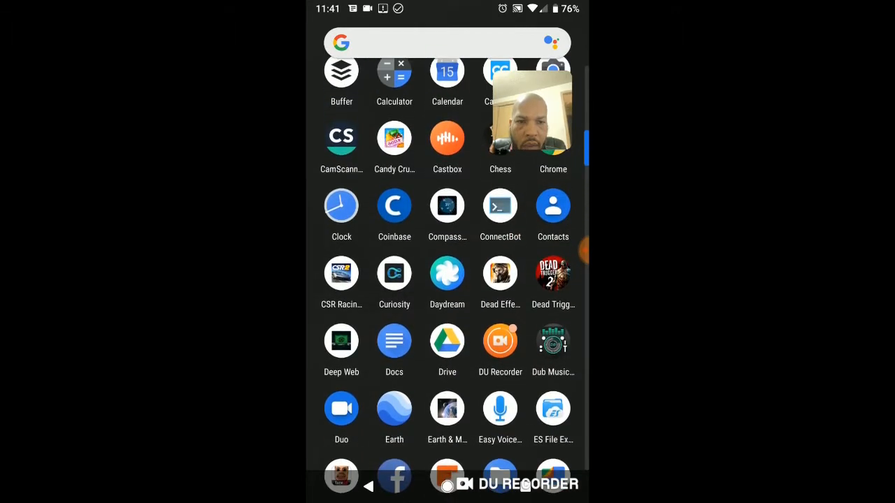
pyautogui.scroll(-10, 447, 279)
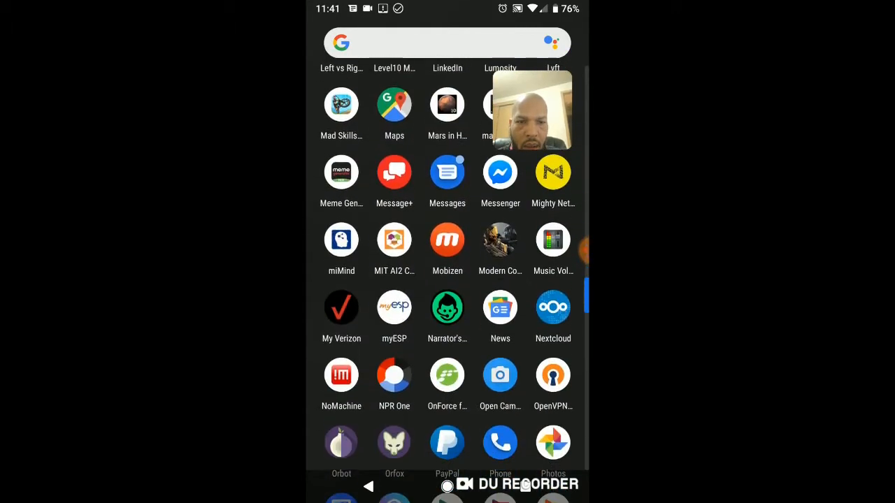
pyautogui.scroll(-8, 447, 279)
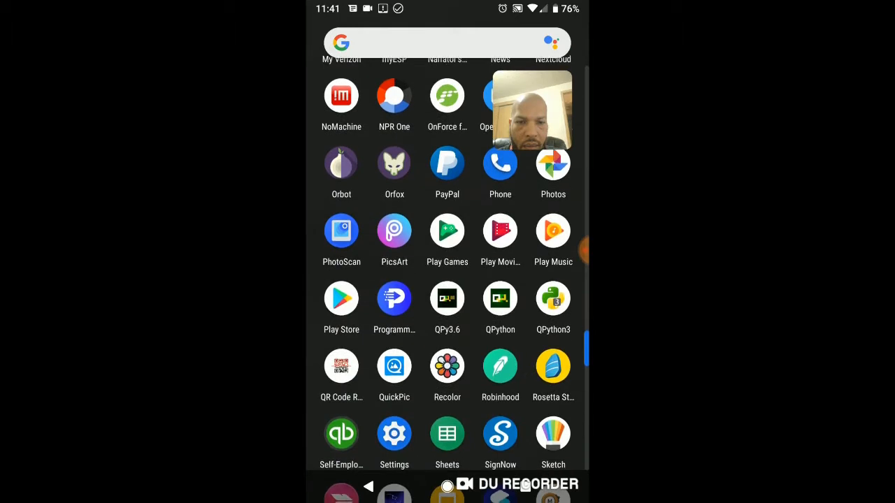
pyautogui.scroll(-10, 447, 280)
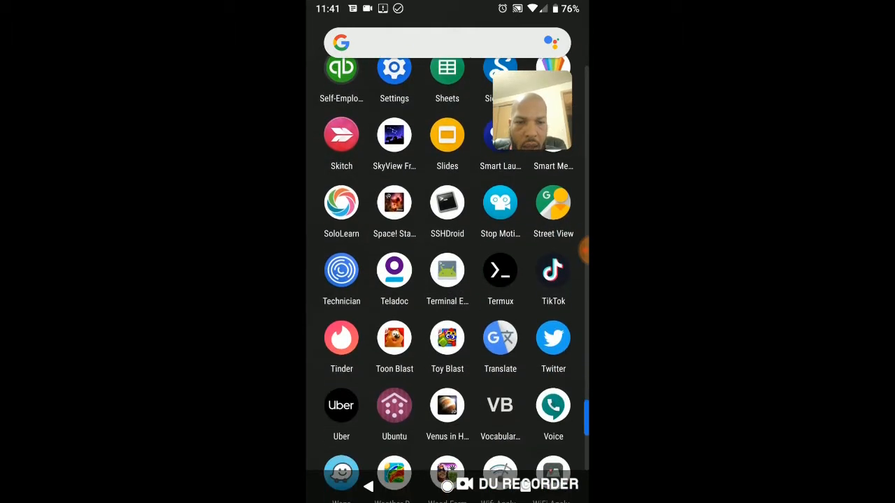
pyautogui.scroll(-5, 447, 280)
pyautogui.scroll(20, 447, 279)
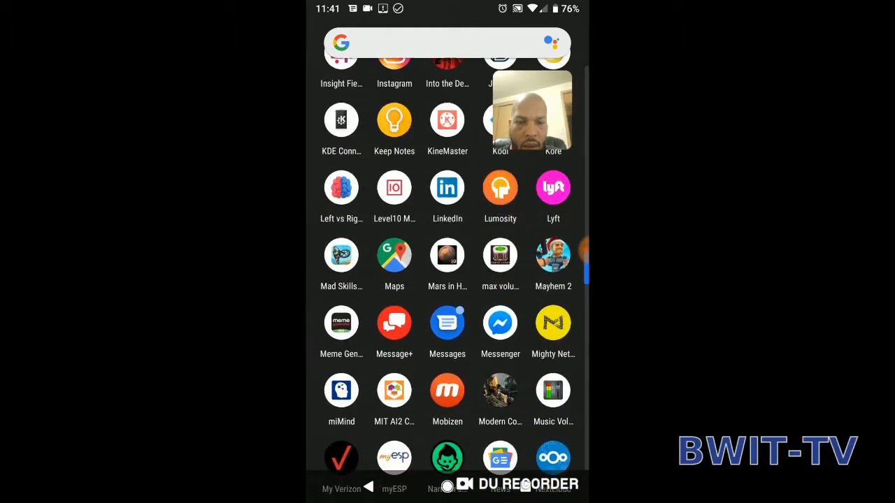
pyautogui.scroll(15, 447, 279)
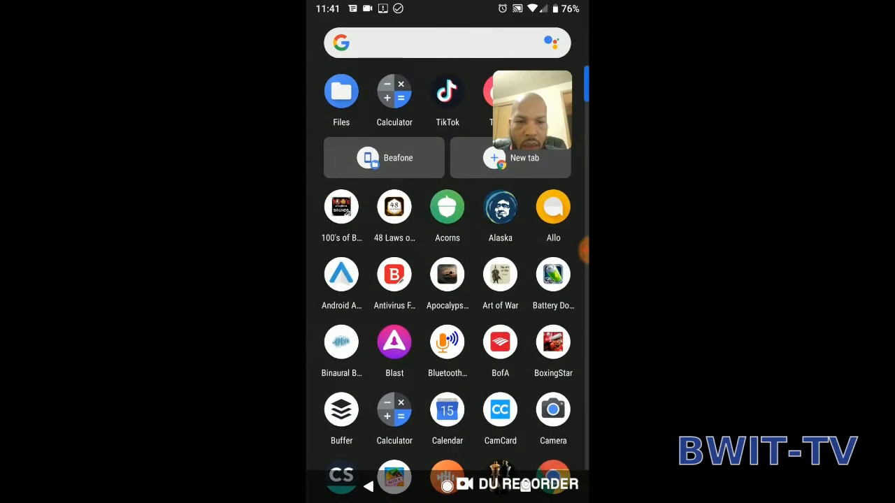
pyautogui.scroll(1, 448, 279)
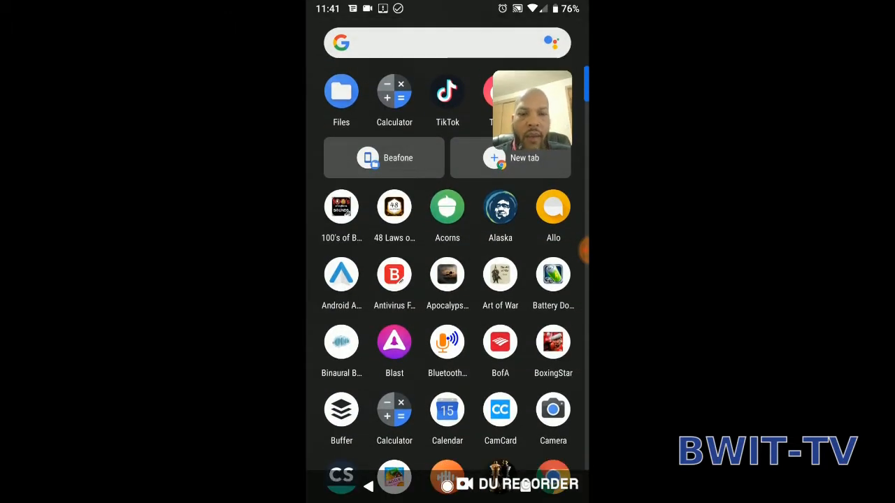
pyautogui.click(368, 486)
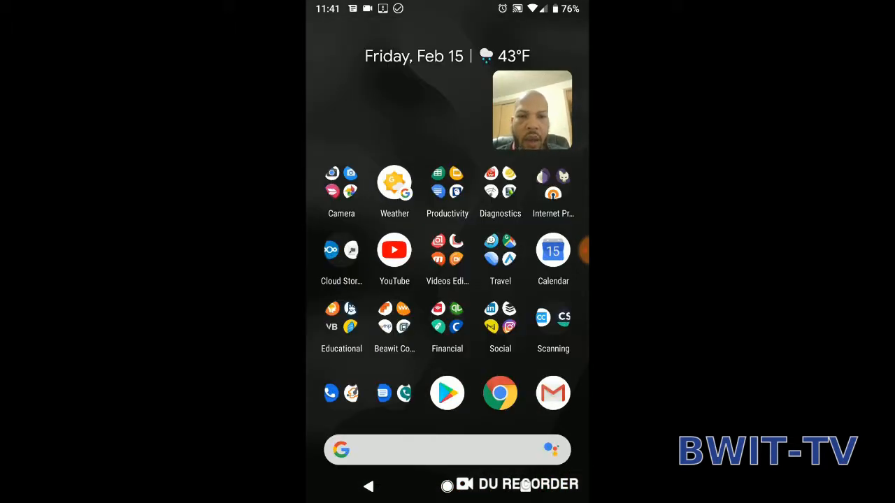
# Switch to the Play Store and search for file manager.
pyautogui.click(446, 392)
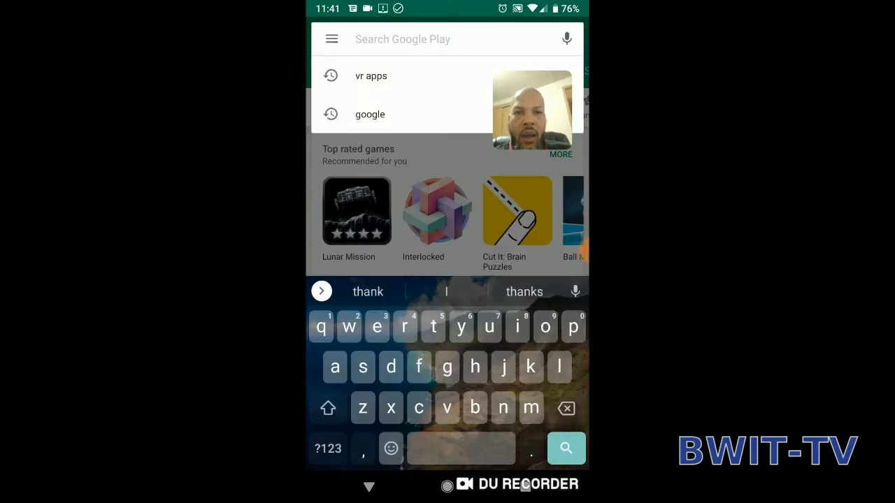
pyautogui.write('fil')
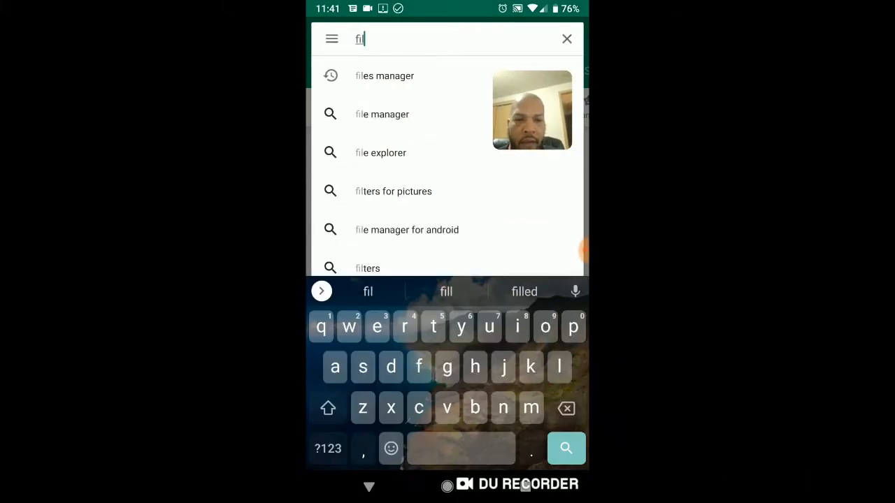
pyautogui.write('e')
pyautogui.click(382, 114)
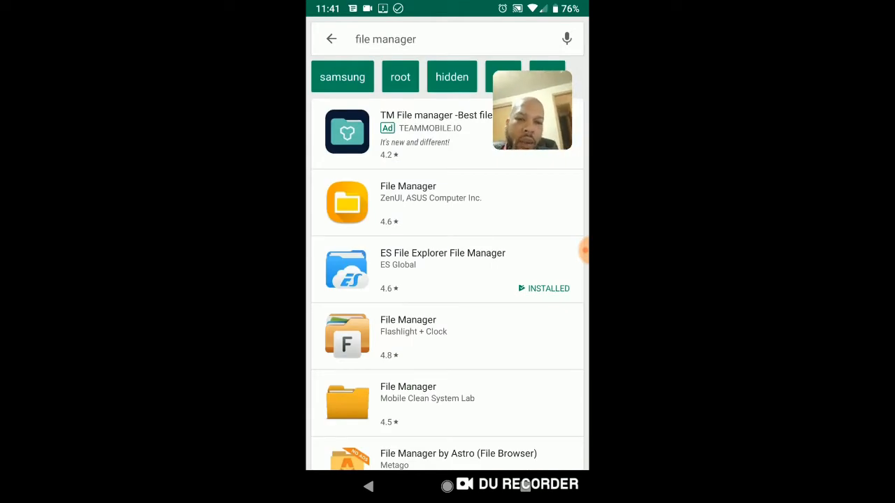
# View the store page of ES File Explorer File Manager from the search results and return to the home screen.
pyautogui.scroll(-3, 448, 279)
pyautogui.scroll(3, 447, 280)
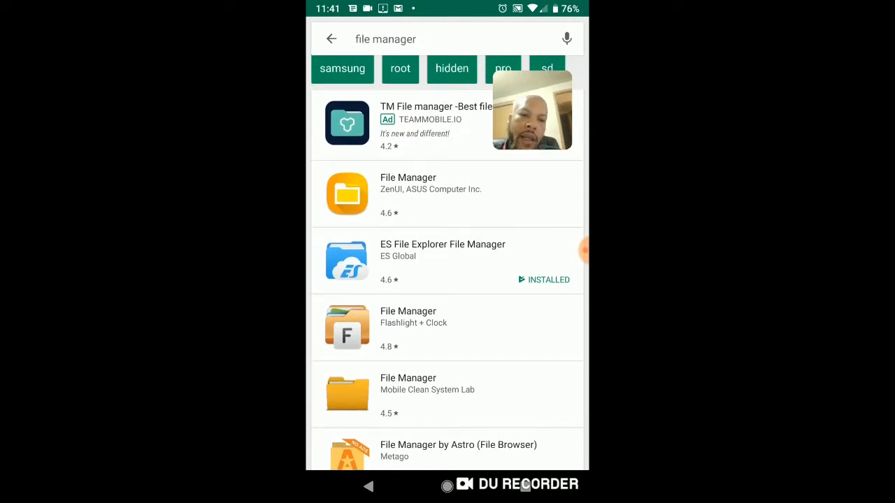
pyautogui.click(441, 260)
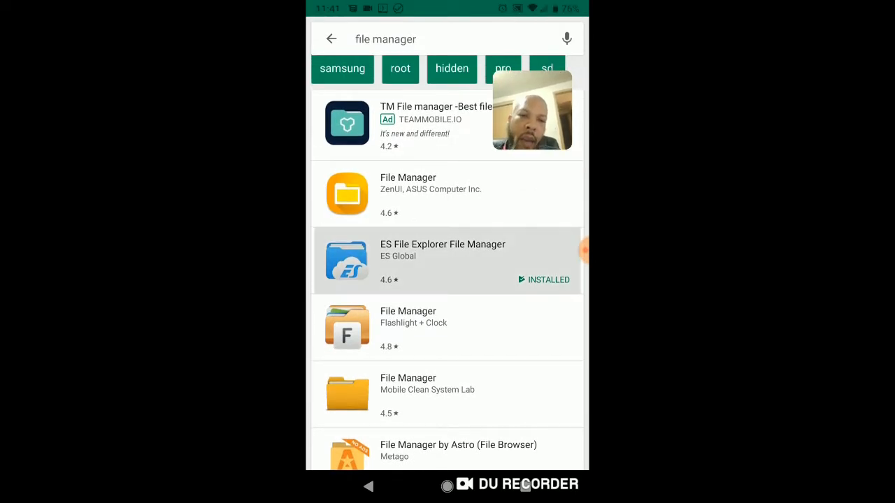
pyautogui.click(447, 427)
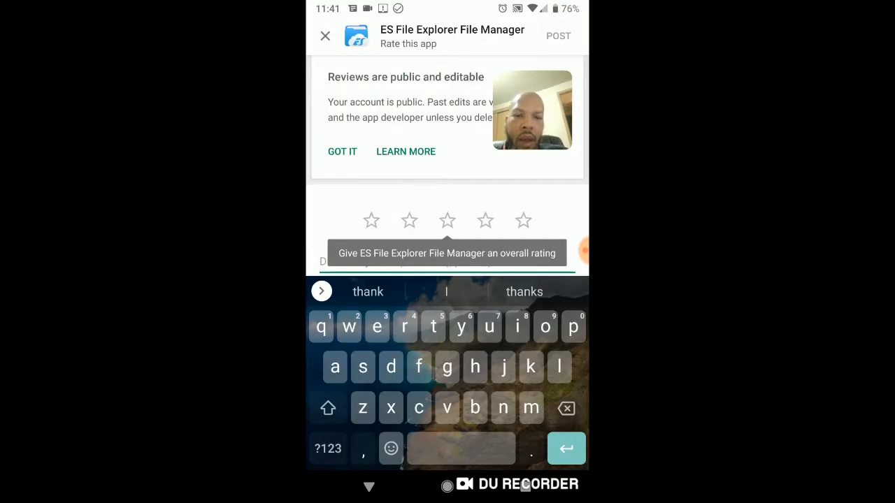
pyautogui.click(368, 486)
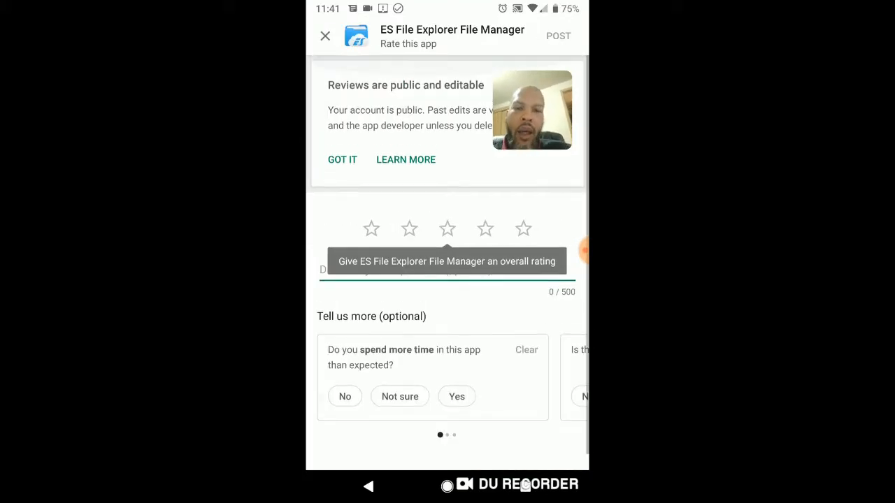
pyautogui.click(325, 35)
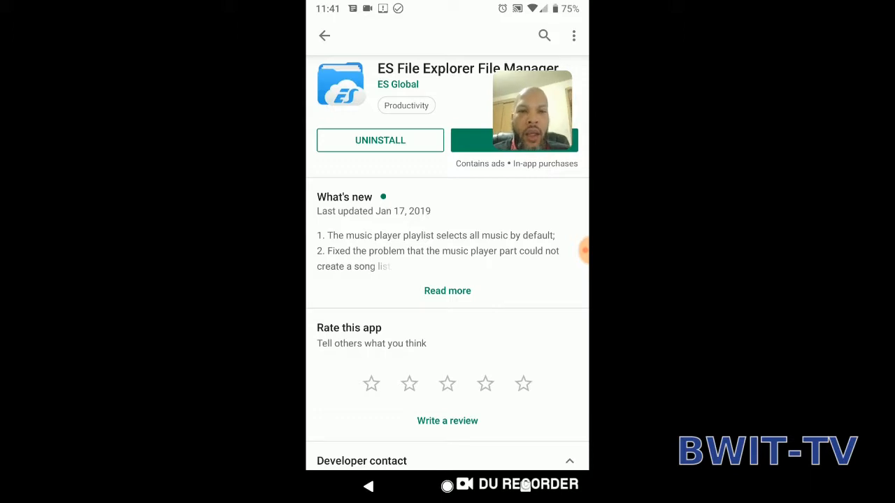
pyautogui.click(447, 486)
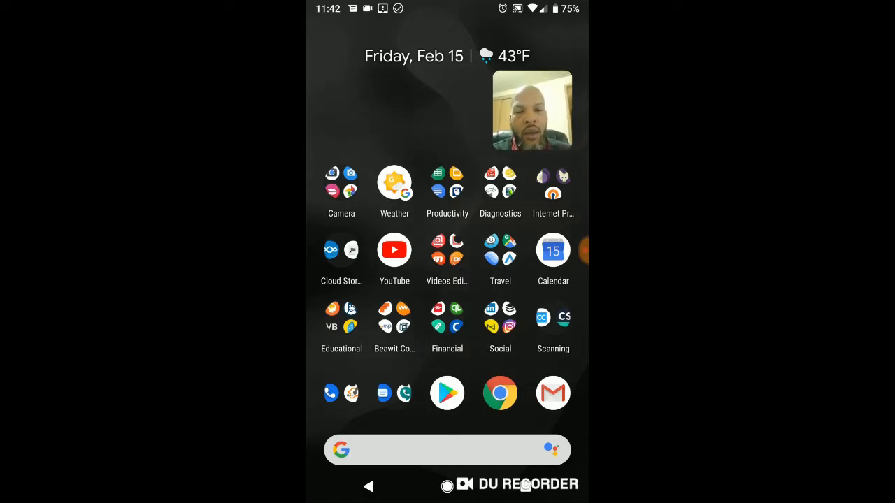
# Switch to OpenVPN Connect, view its log, and return to the profile list.
pyautogui.moveTo(532, 110); pyautogui.dragTo(349, 45)
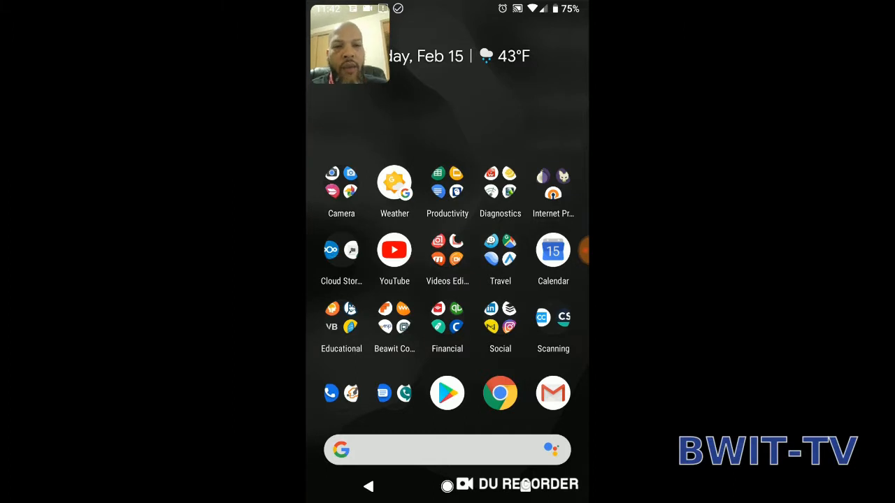
pyautogui.click(553, 184)
pyautogui.click(497, 203)
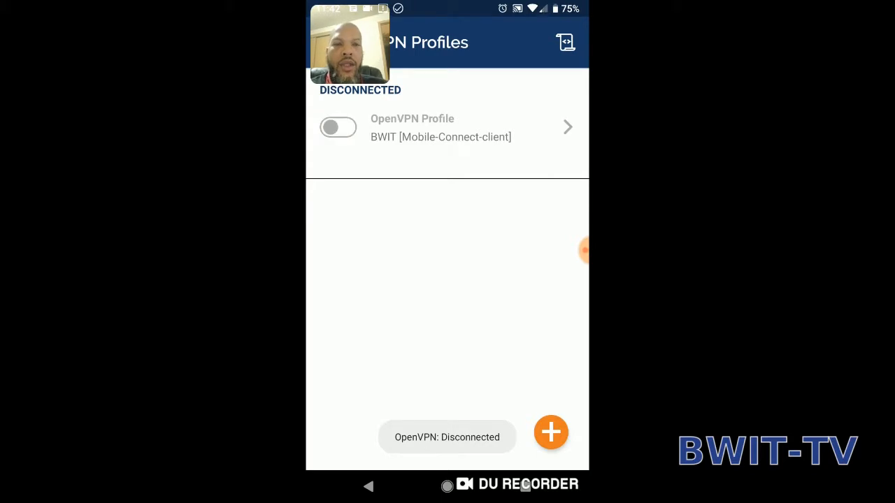
pyautogui.click(565, 42)
pyautogui.click(368, 485)
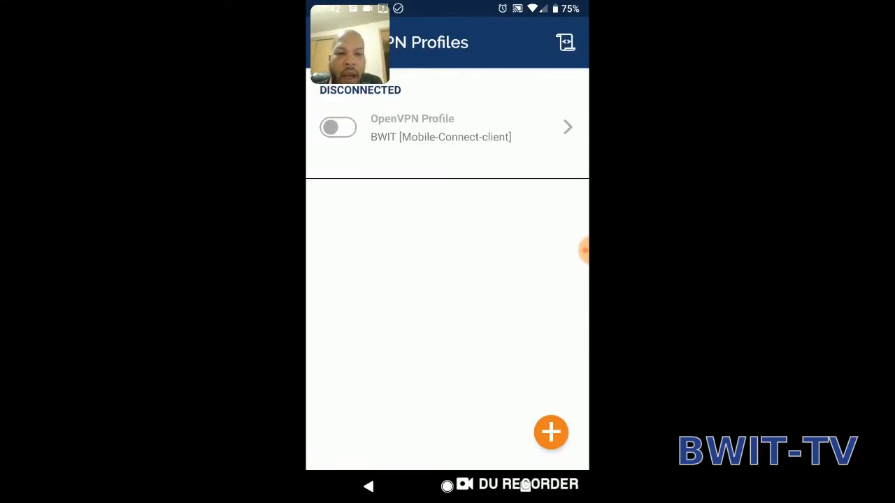
# Start a profile import and look through the folders in /storage/emulated/0 for the location of the .ovpn profile.
pyautogui.click(551, 432)
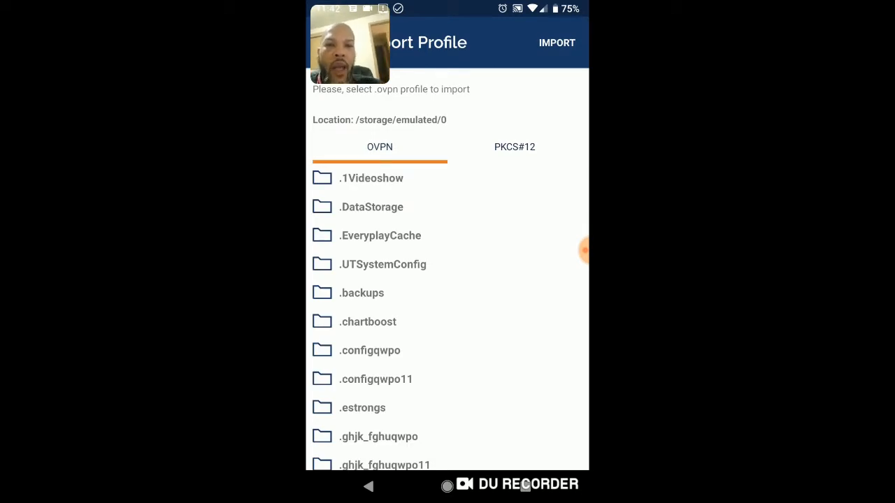
pyautogui.scroll(-15, 447, 315)
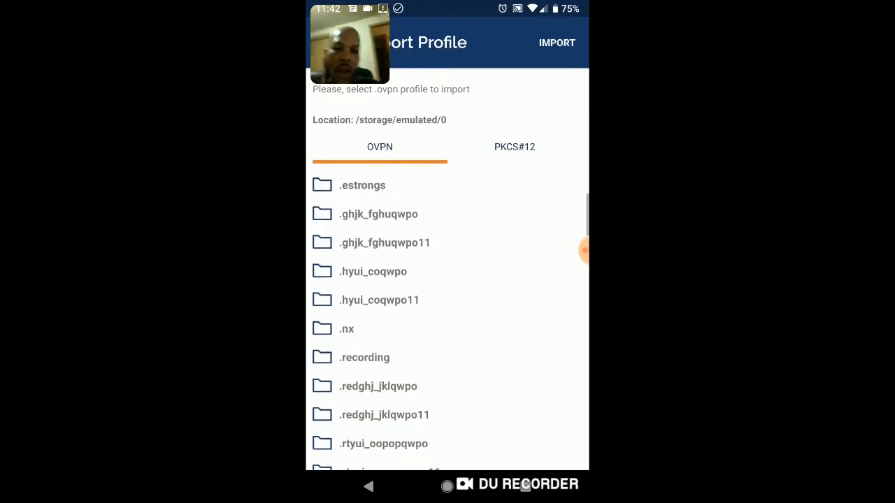
pyautogui.scroll(-6, 447, 314)
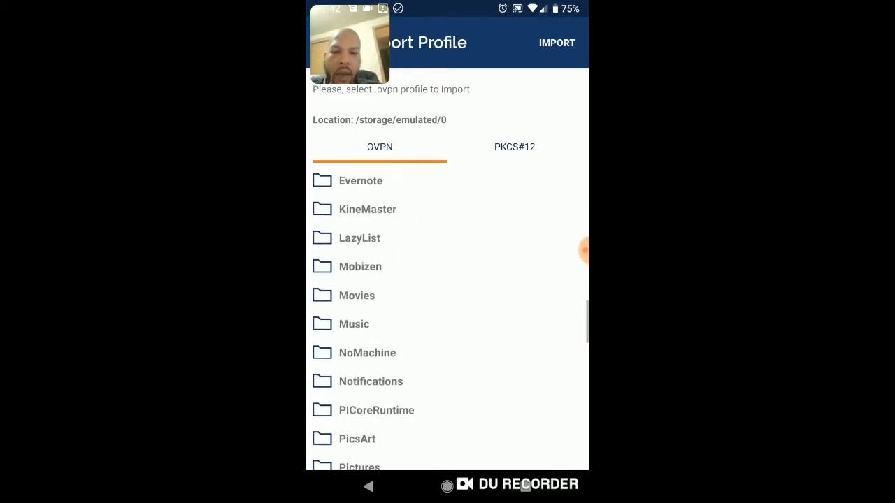
pyautogui.scroll(3, 448, 315)
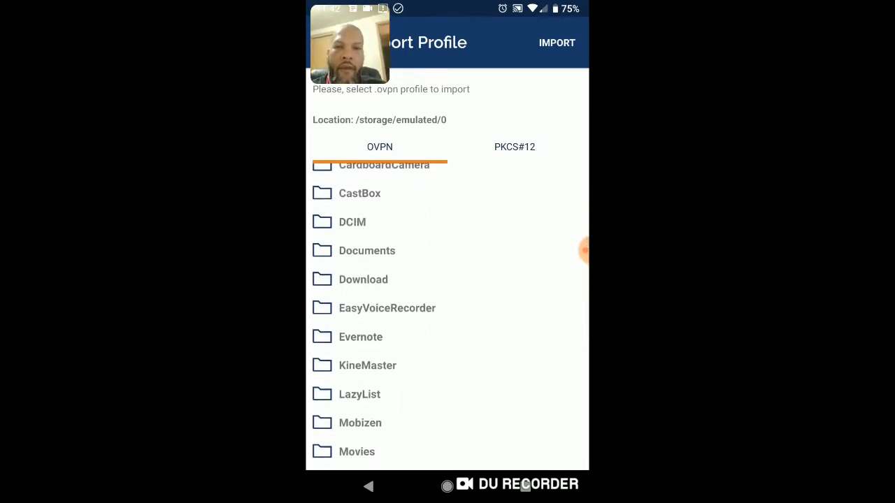
pyautogui.scroll(-2, 447, 314)
pyautogui.scroll(2, 447, 314)
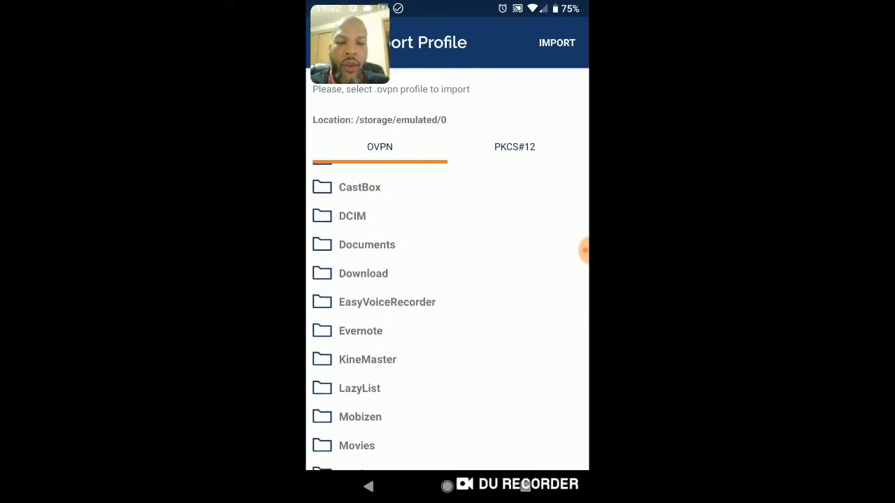
pyautogui.scroll(-10, 447, 315)
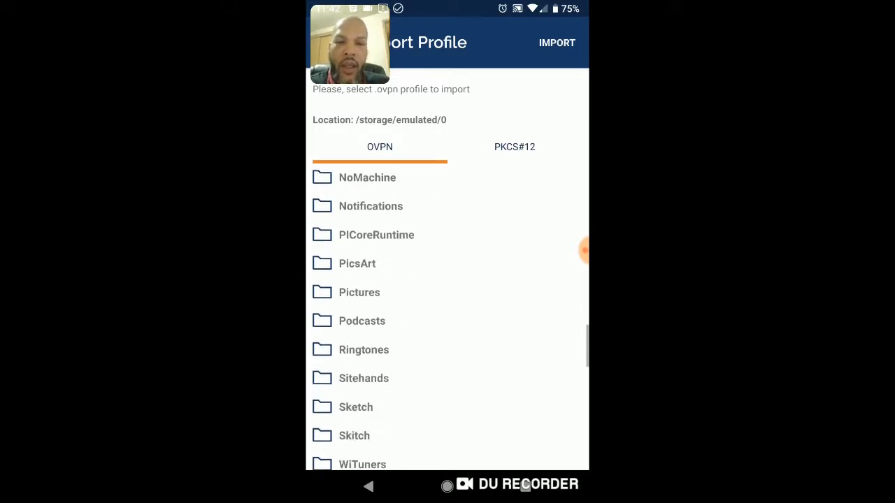
pyautogui.scroll(-5, 447, 315)
pyautogui.scroll(7, 447, 314)
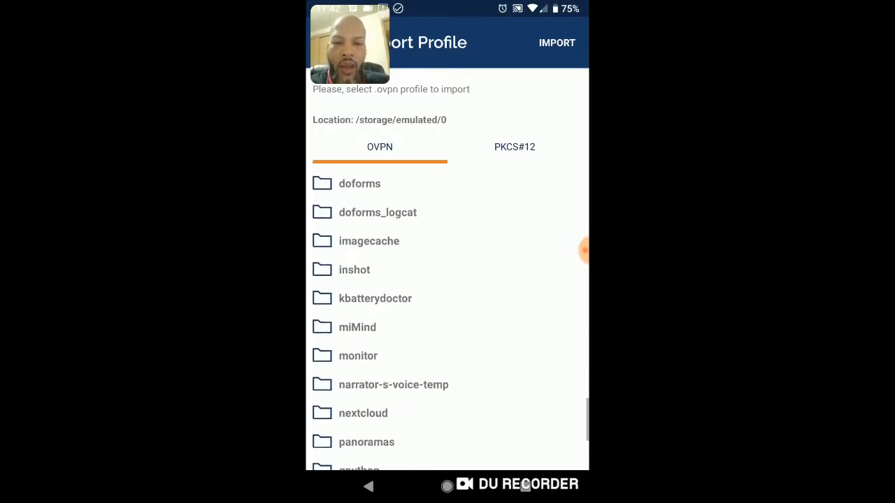
pyautogui.scroll(5, 447, 315)
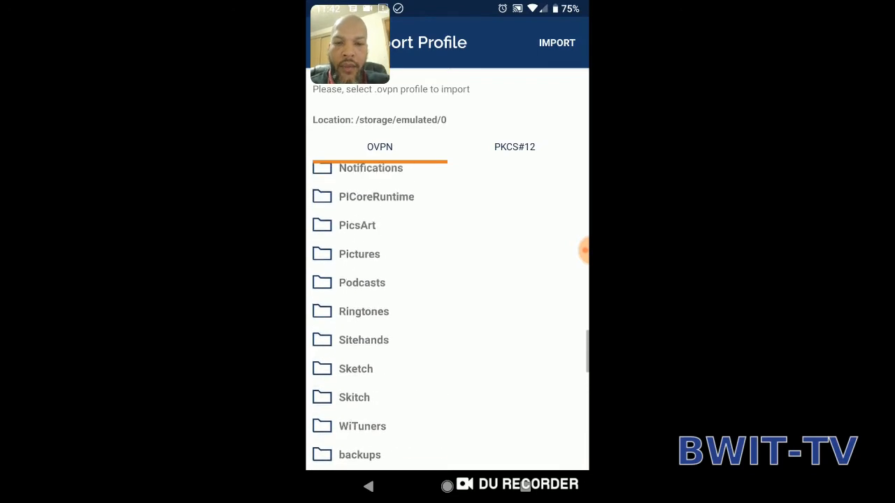
pyautogui.scroll(-1, 448, 314)
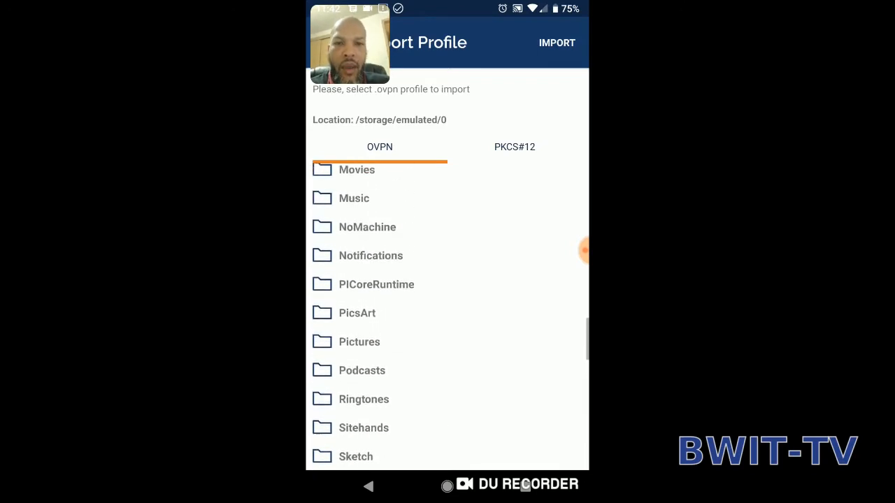
pyautogui.scroll(8, 447, 315)
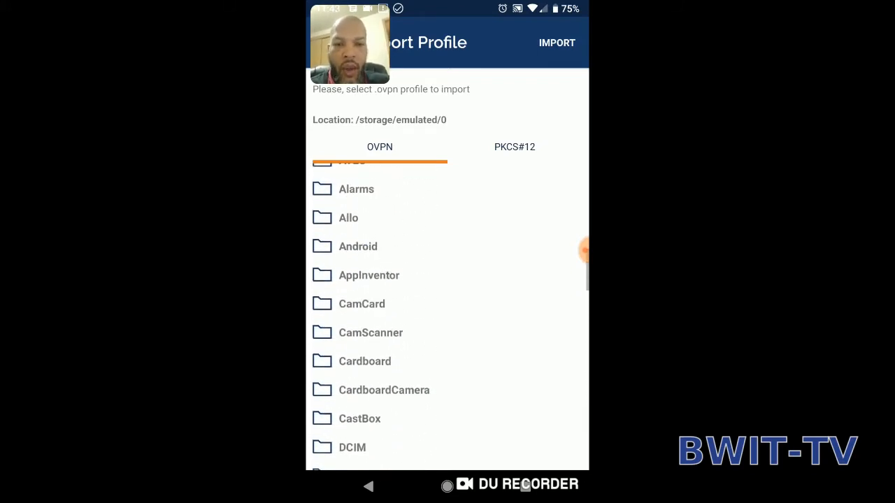
pyautogui.scroll(-10, 447, 315)
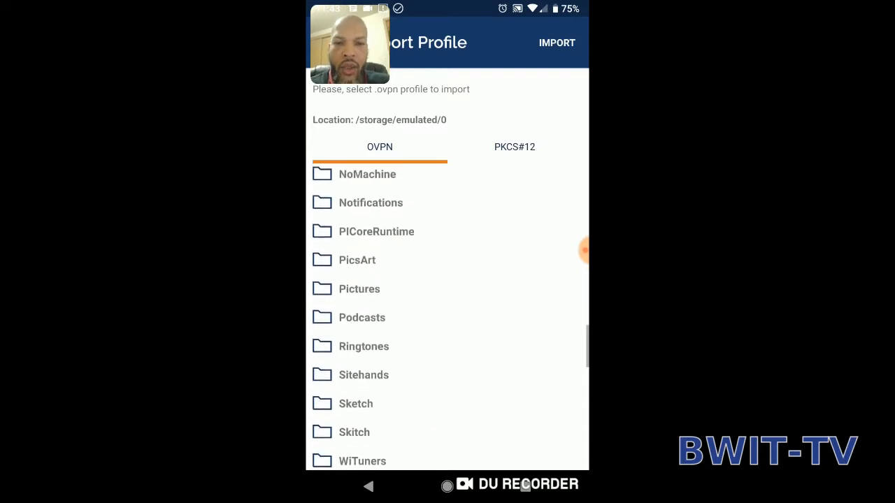
pyautogui.scroll(5, 447, 314)
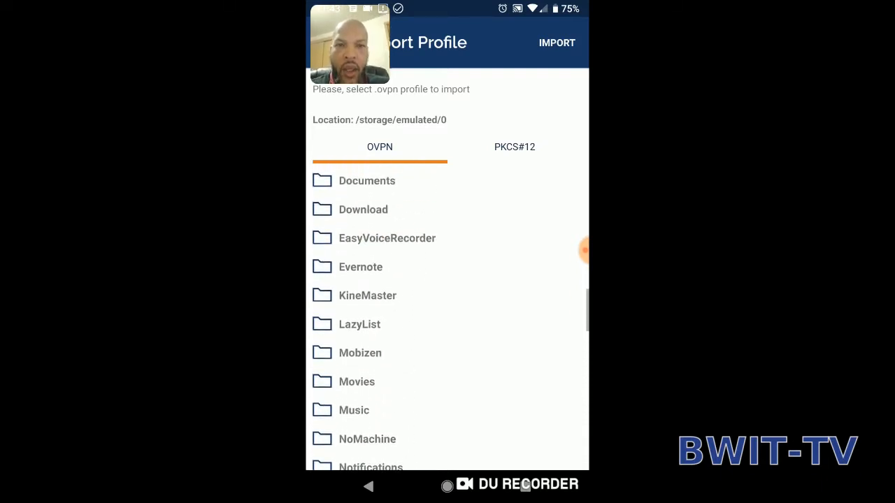
pyautogui.scroll(-10, 447, 315)
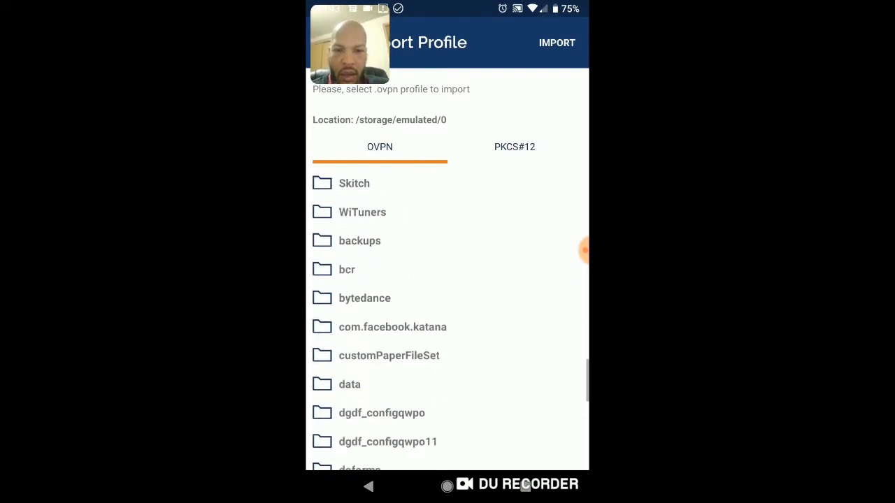
pyautogui.scroll(-10, 447, 315)
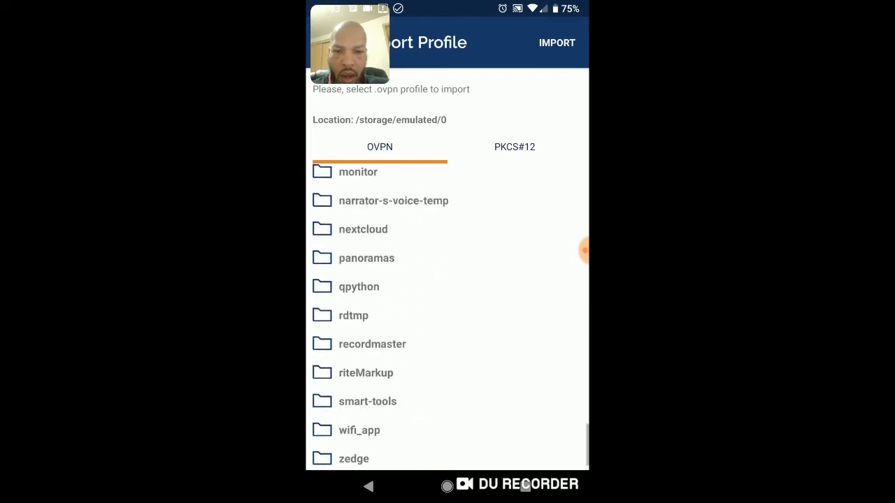
pyautogui.scroll(10, 448, 315)
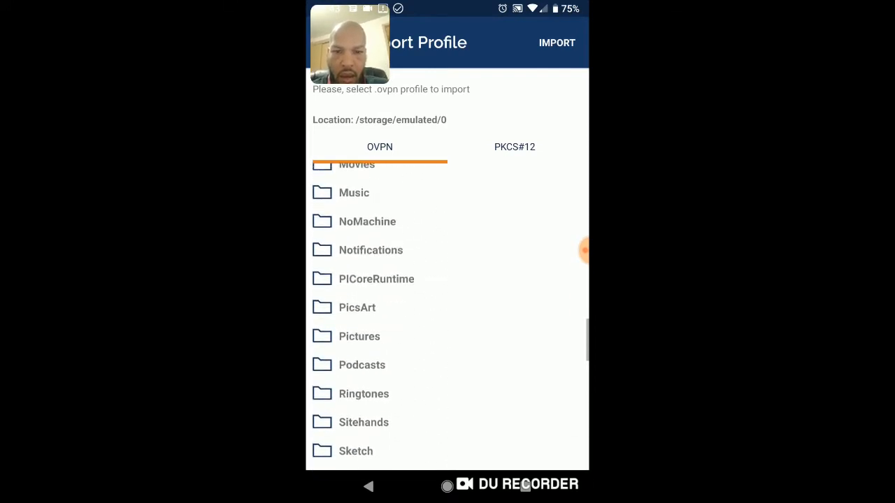
pyautogui.scroll(5, 448, 314)
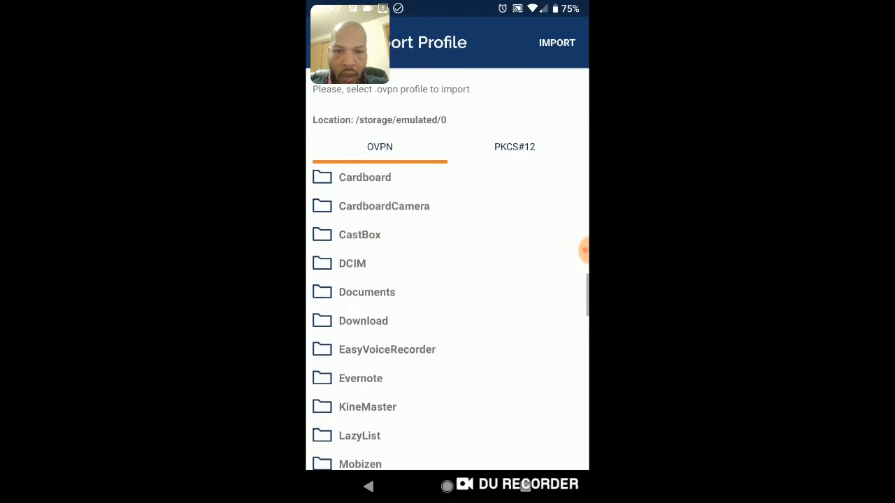
pyautogui.scroll(5, 447, 315)
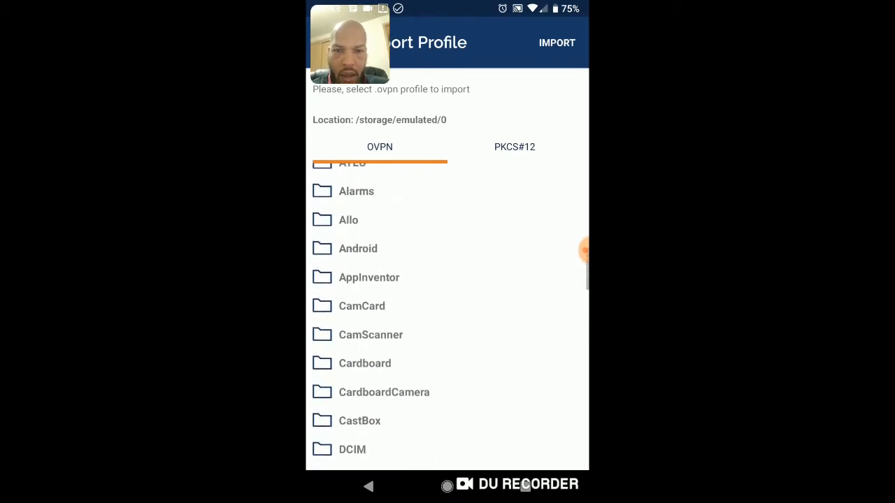
pyautogui.scroll(10, 447, 314)
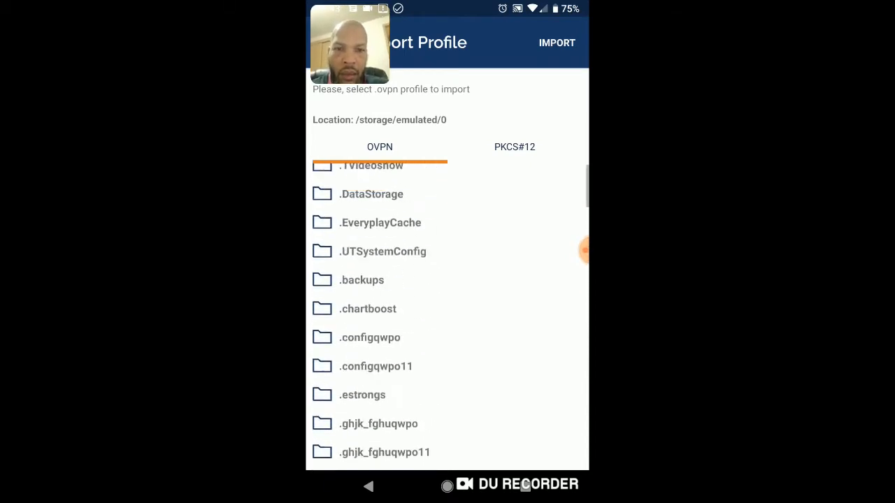
# View the contents of the Download folder for the .ovpn import and return to the profile list.
pyautogui.scroll(-10, 447, 315)
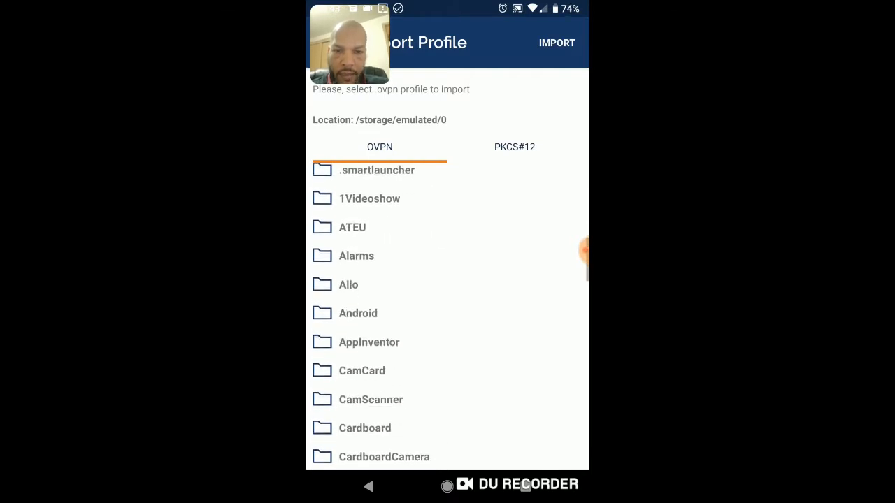
pyautogui.scroll(-3, 447, 314)
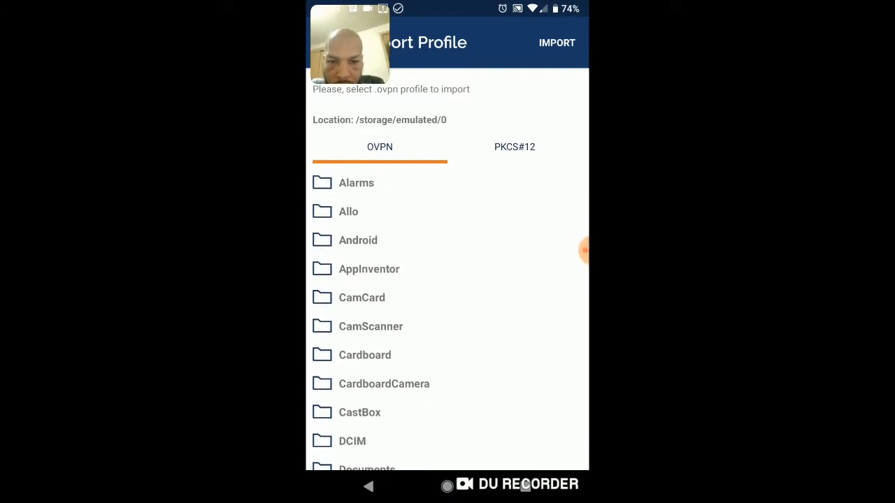
pyautogui.scroll(-5, 447, 315)
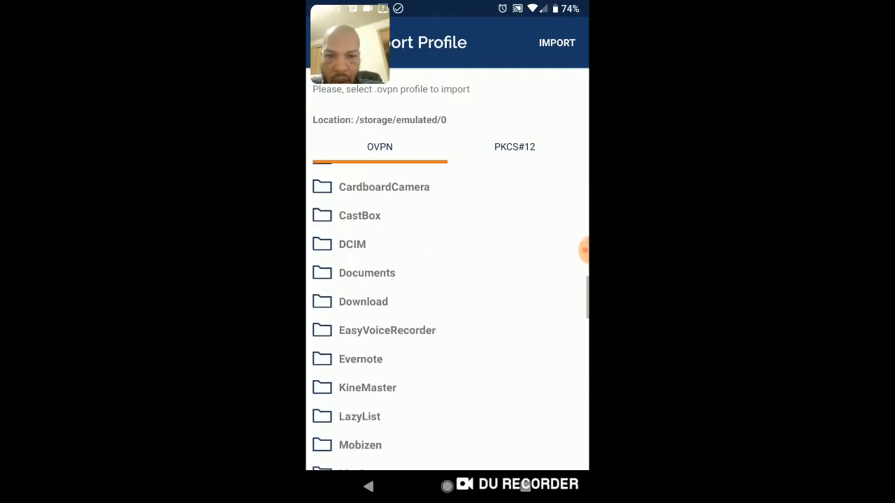
pyautogui.click(363, 301)
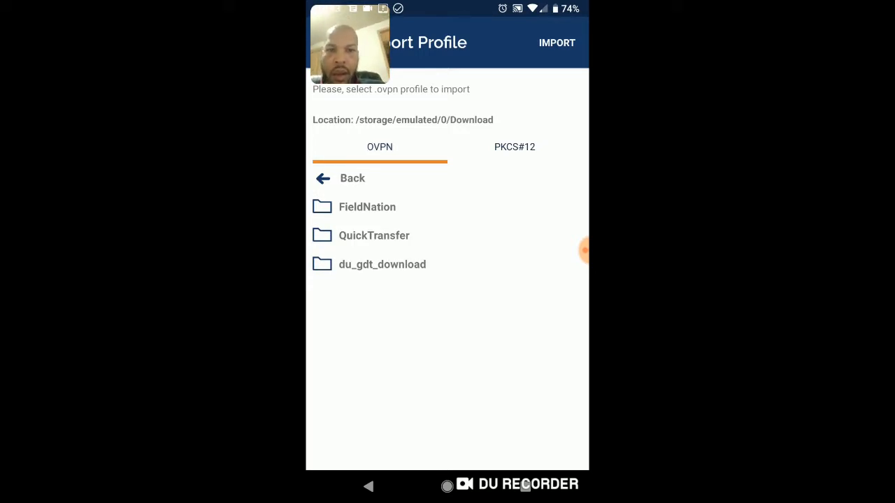
pyautogui.moveTo(349, 45); pyautogui.dragTo(467, 46)
pyautogui.click(326, 42)
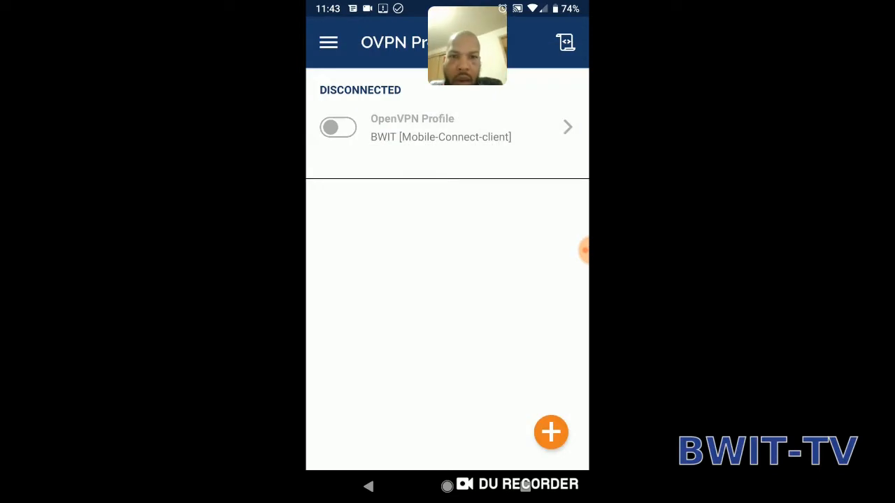
# View the app's navigation options, recheck the profile import page, and return to the profile list.
pyautogui.click(328, 43)
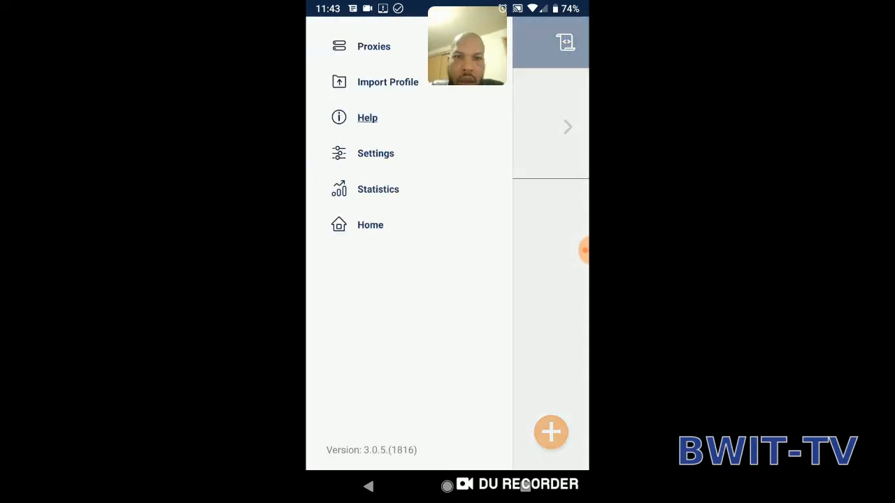
pyautogui.click(550, 293)
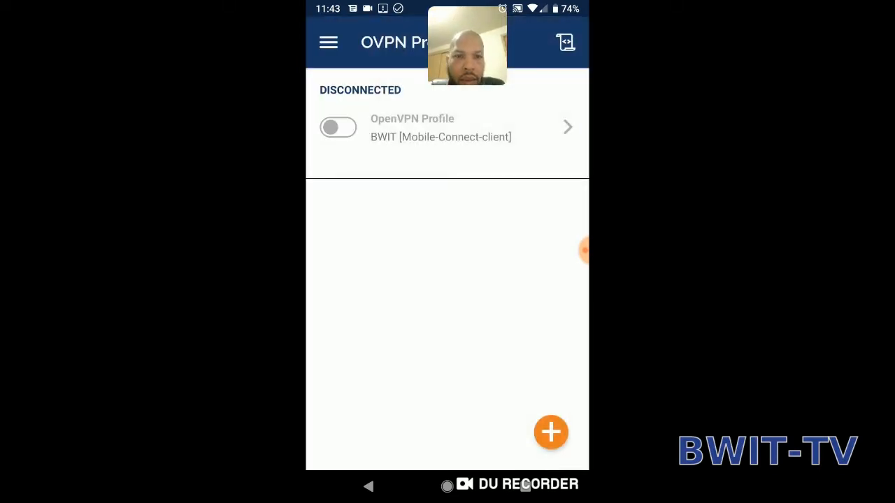
pyautogui.click(551, 432)
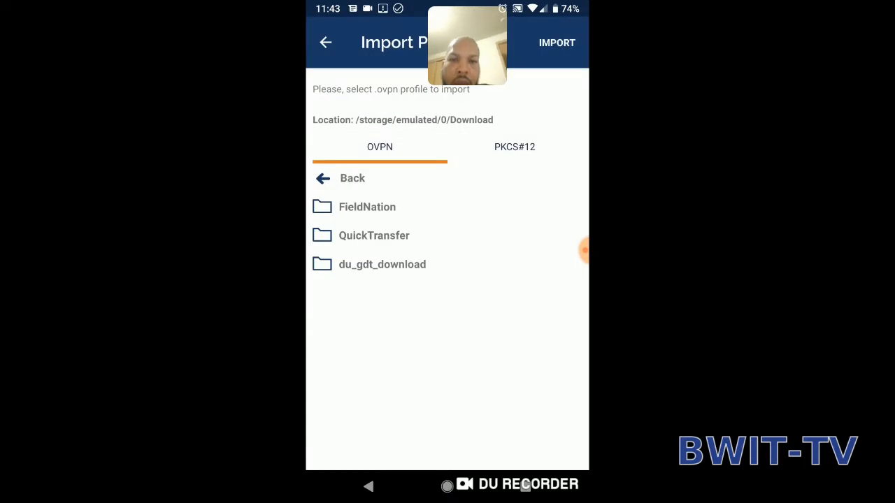
pyautogui.click(368, 486)
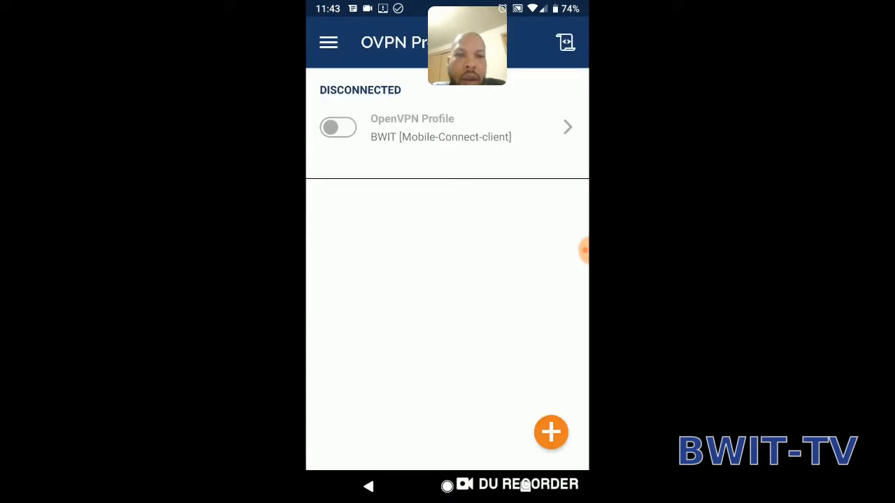
# View the edit page of the BWIT [Mobile-Connect-client] profile and return to the home page with the profile list.
pyautogui.click(568, 126)
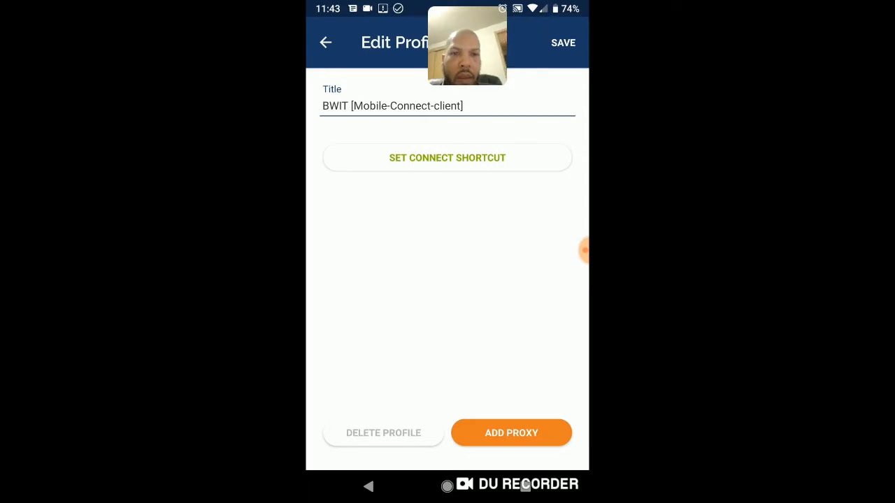
pyautogui.click(325, 42)
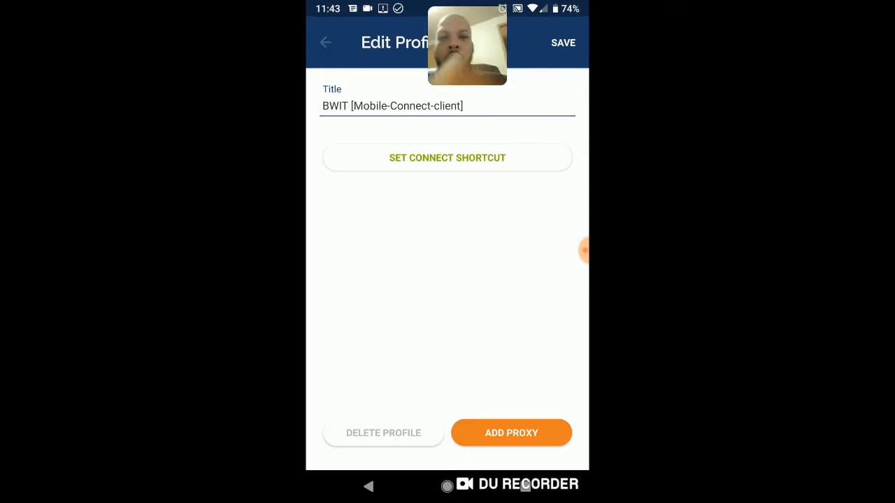
pyautogui.click(328, 42)
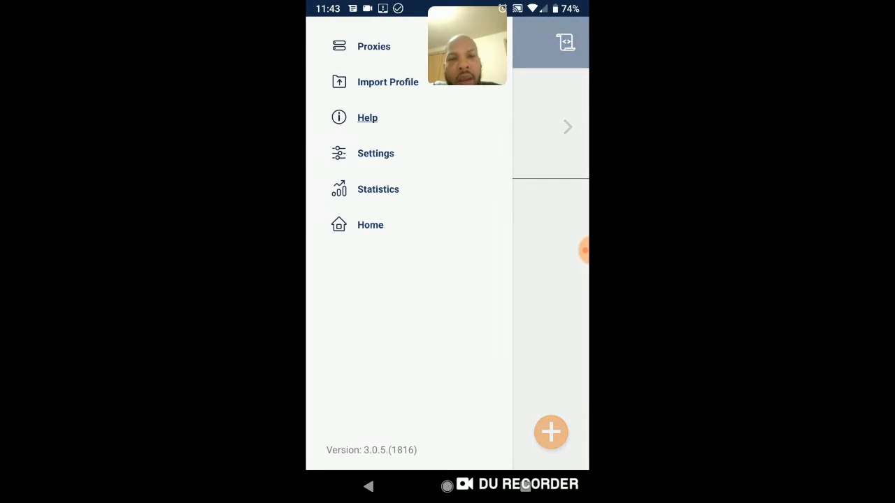
pyautogui.click(370, 224)
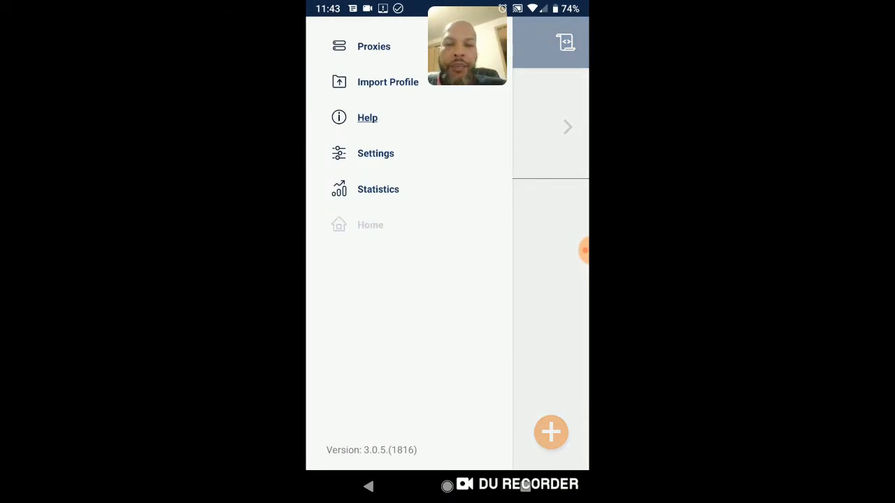
pyautogui.click(447, 348)
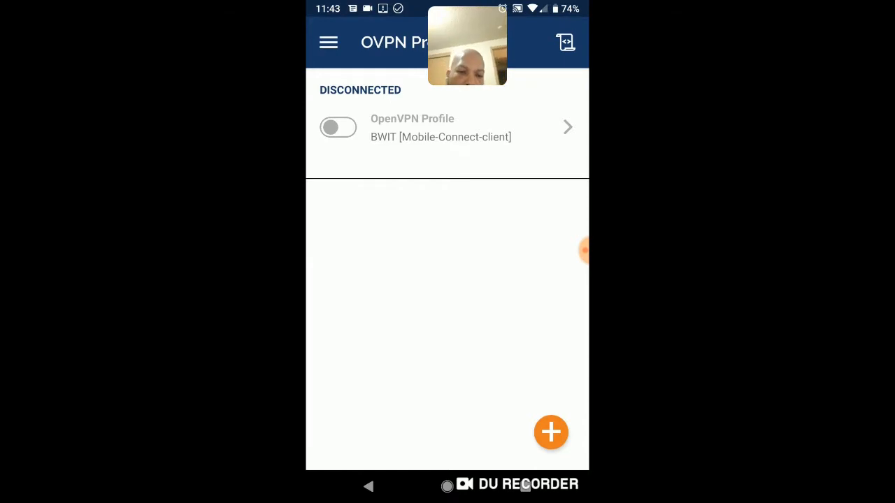
# Reopen the profile import, look through the folders in /storage/emulated/0, and leave for the phone's home screen.
pyautogui.click(551, 432)
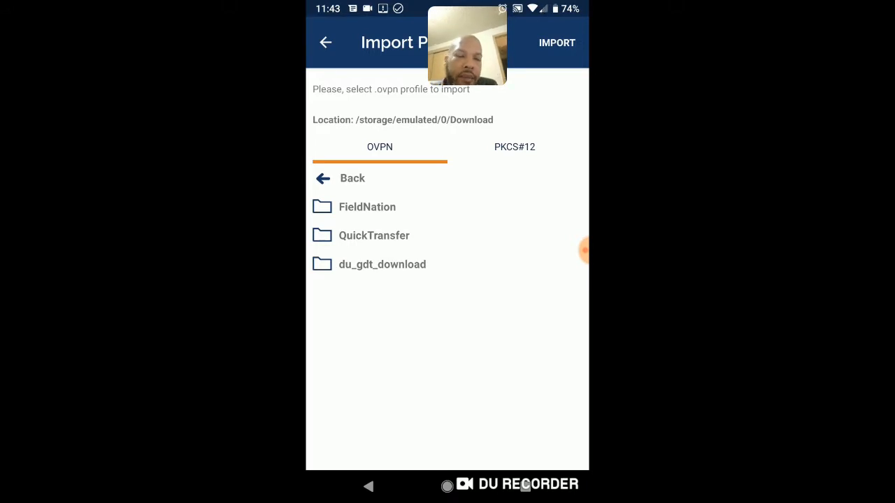
pyautogui.click(352, 178)
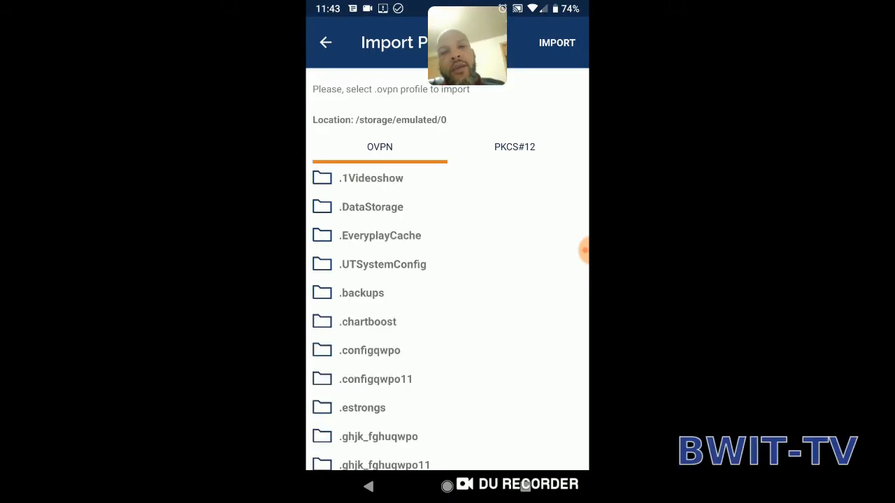
pyautogui.scroll(-10, 448, 321)
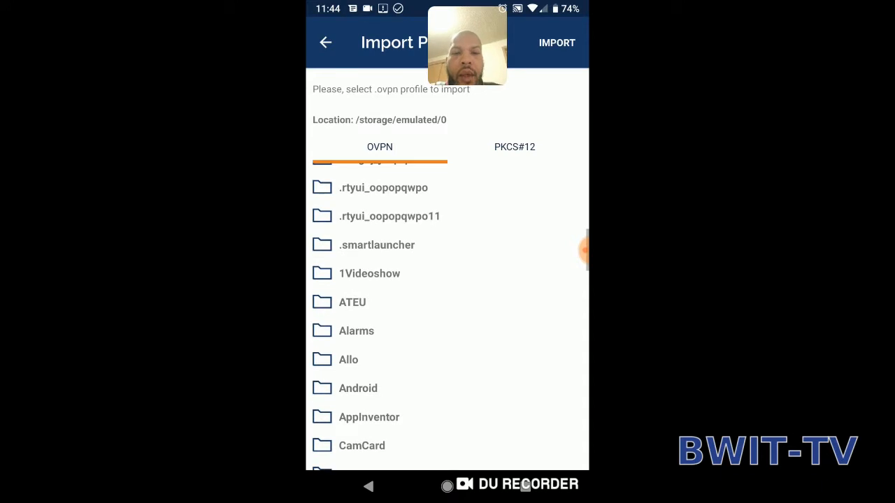
pyautogui.scroll(-5, 447, 314)
pyautogui.scroll(-10, 447, 314)
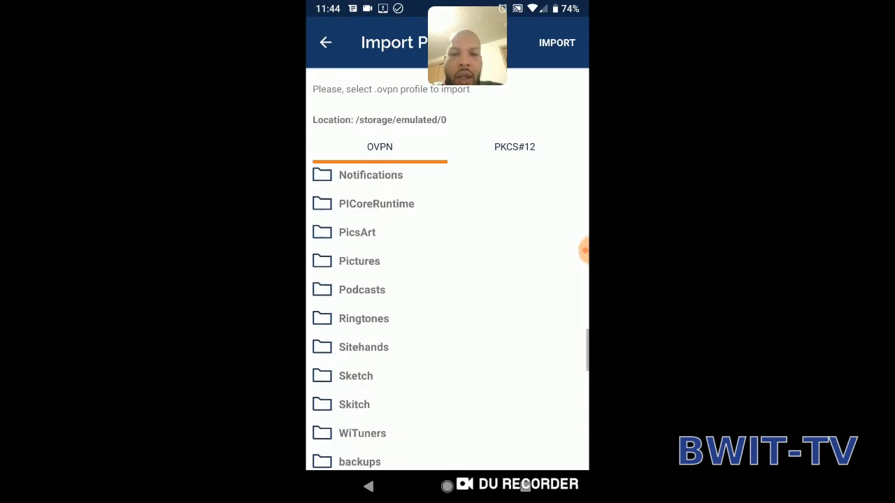
pyautogui.scroll(-10, 447, 315)
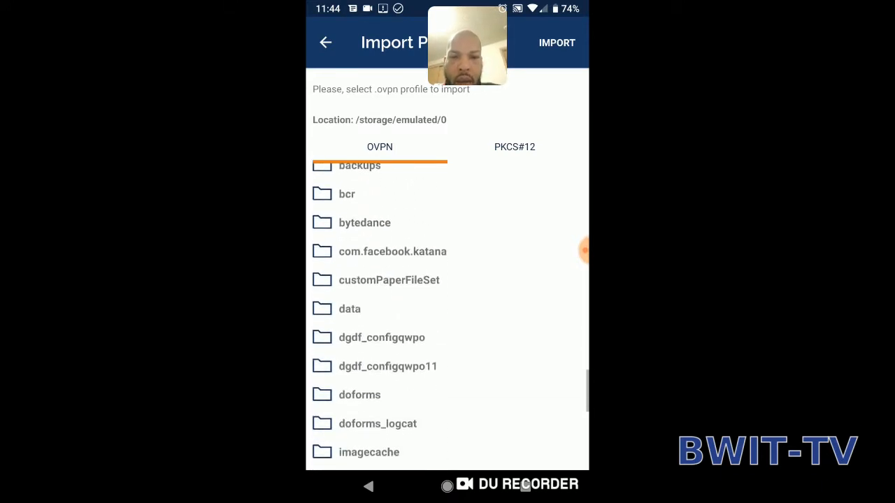
pyautogui.scroll(-10, 447, 314)
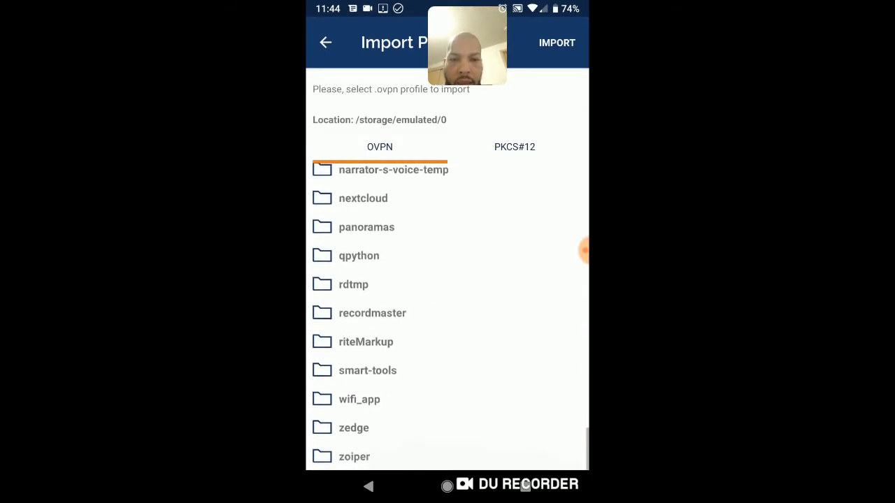
pyautogui.scroll(3, 448, 315)
pyautogui.scroll(10, 448, 314)
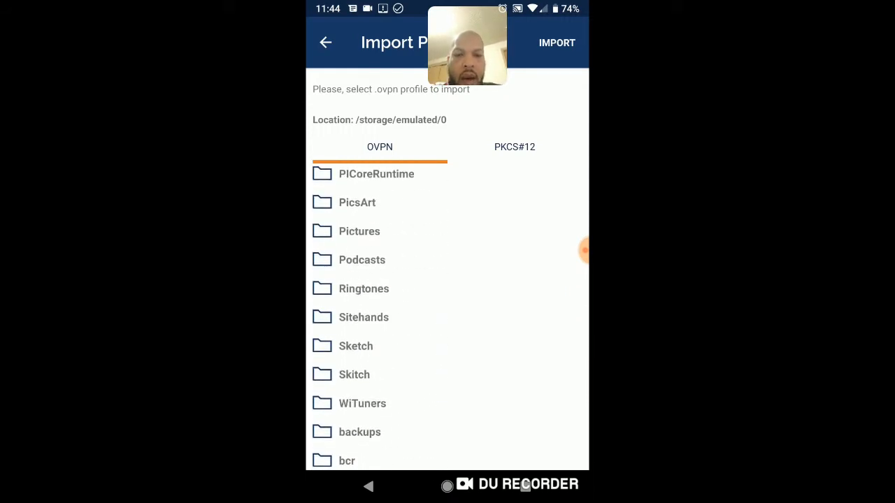
pyautogui.click(447, 486)
# Turn off Wi-Fi on the phone and check the quick settings to see that it runs on mobile data.
pyautogui.moveTo(467, 9); pyautogui.dragTo(350, 75)
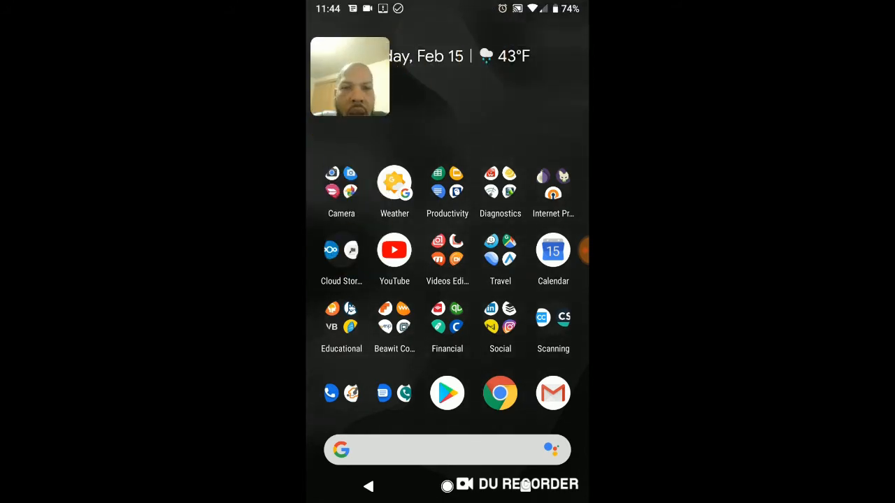
pyautogui.moveTo(447, 8); pyautogui.dragTo(447, 279)
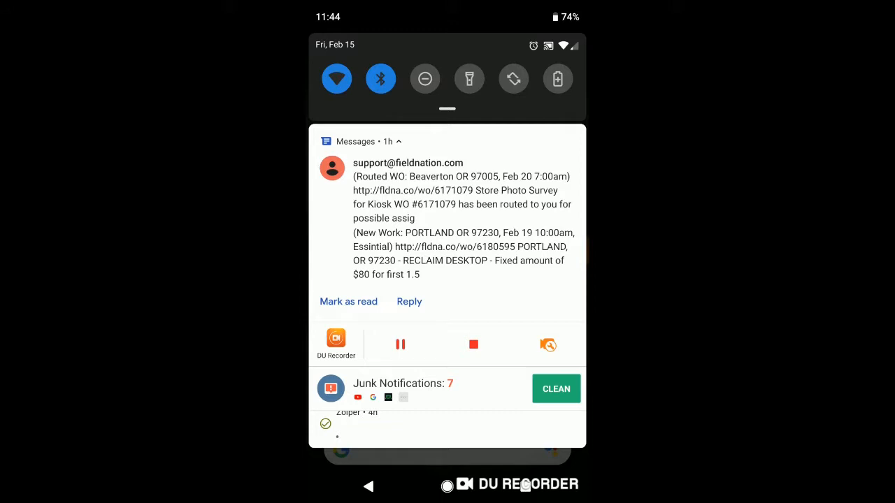
pyautogui.click(336, 78)
pyautogui.moveTo(447, 426); pyautogui.dragTo(448, 139)
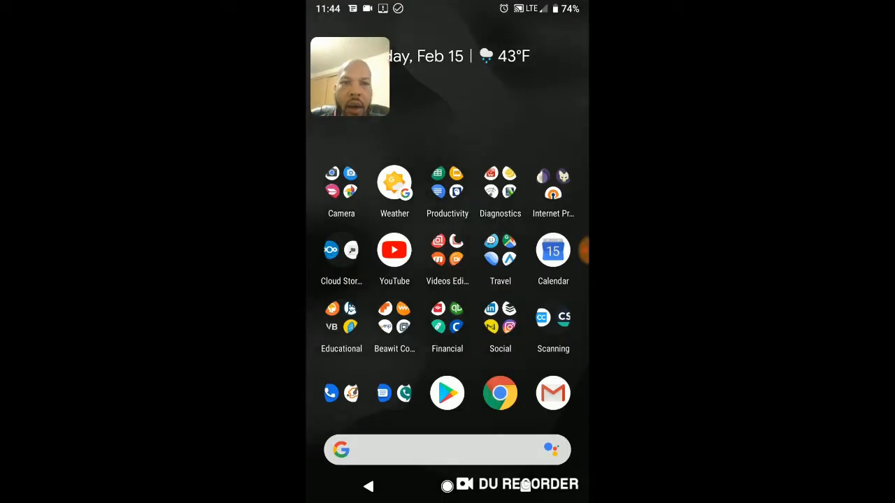
pyautogui.moveTo(447, 8); pyautogui.dragTo(447, 279)
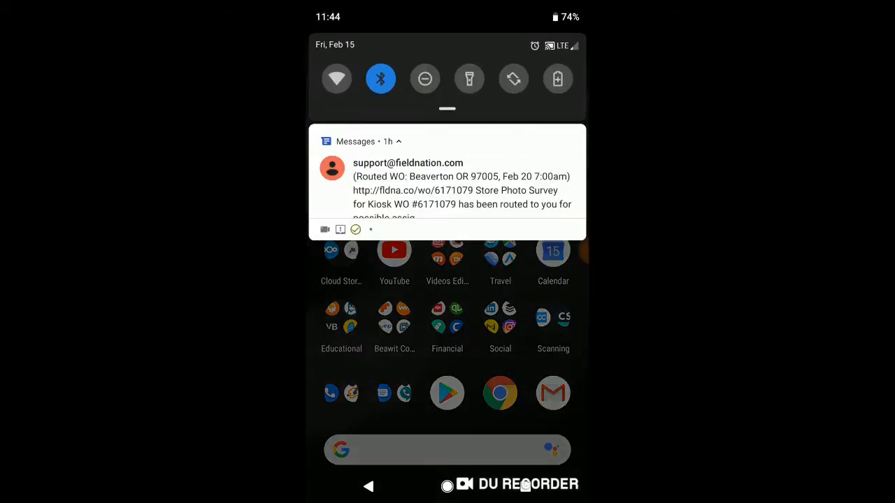
pyautogui.moveTo(447, 427); pyautogui.dragTo(448, 140)
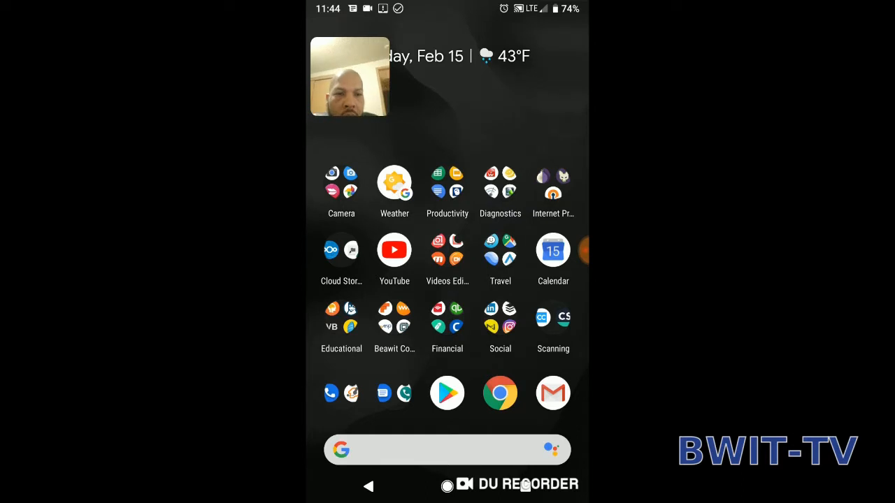
# Connect the VPN with the BWIT profile shortcut in the Internet Privacy folder and view its status and connection stats in OpenVPN Connect.
pyautogui.click(553, 183)
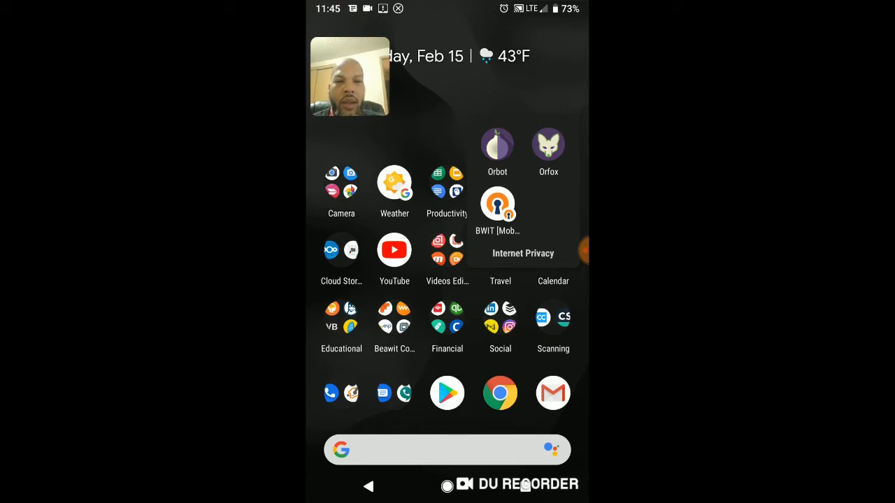
pyautogui.click(496, 206)
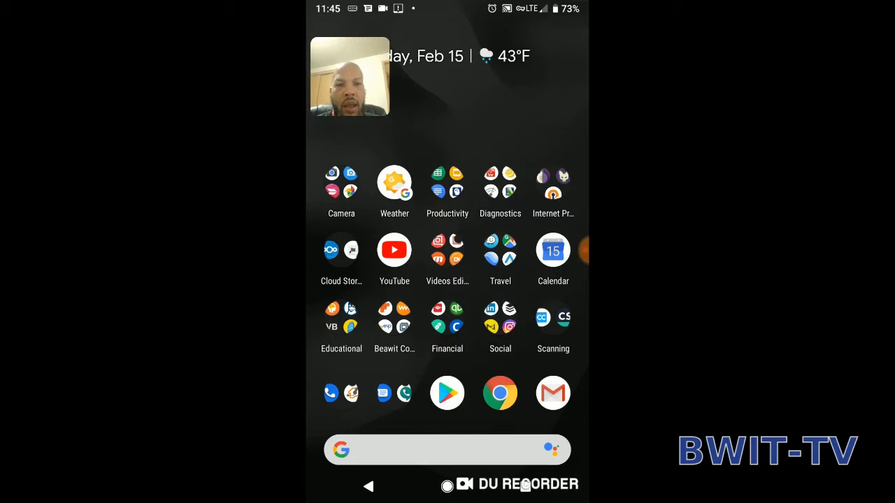
pyautogui.moveTo(447, 6); pyautogui.dragTo(448, 279)
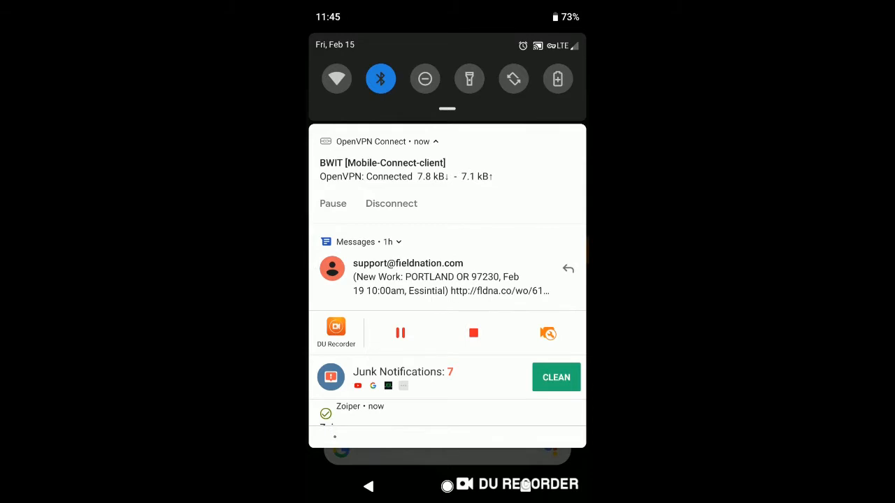
pyautogui.click(419, 170)
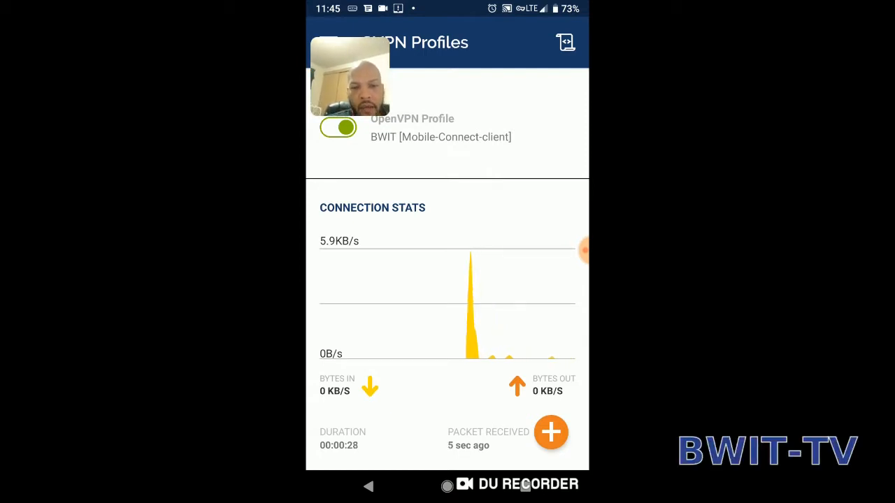
pyautogui.scroll(-2, 447, 280)
pyautogui.scroll(2, 448, 280)
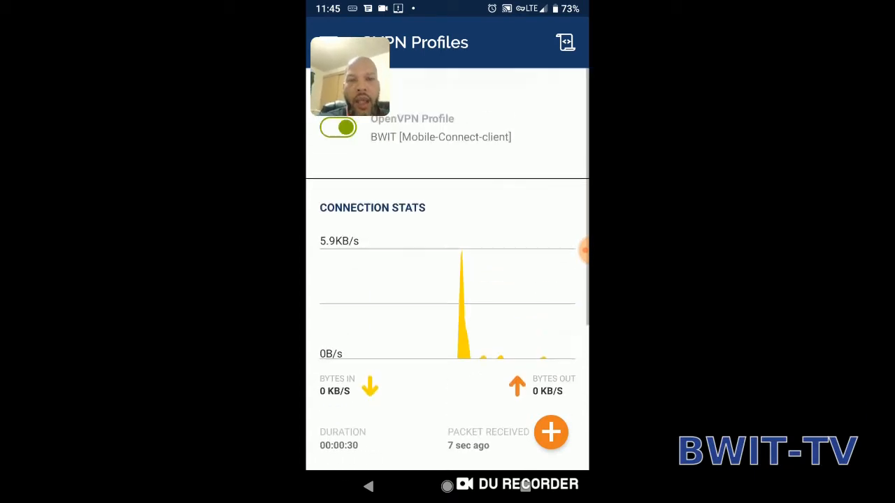
pyautogui.click(448, 487)
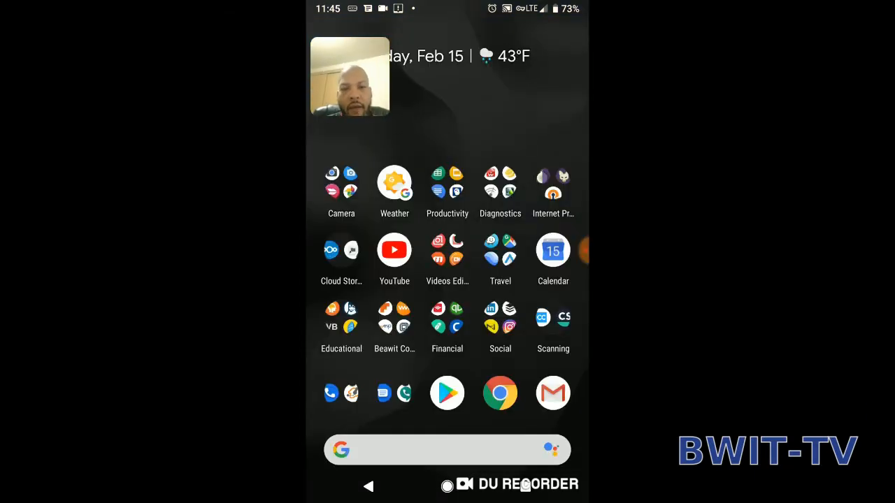
pyautogui.click(499, 393)
pyautogui.click(433, 35)
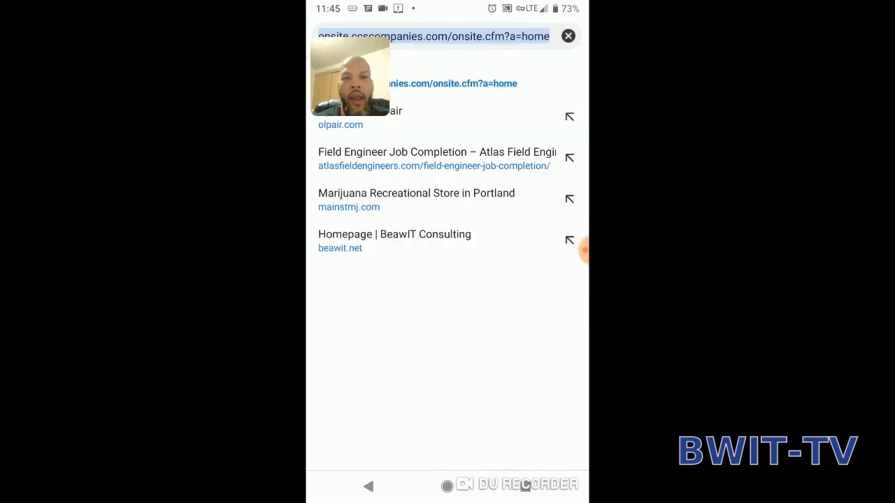
pyautogui.click(327, 448)
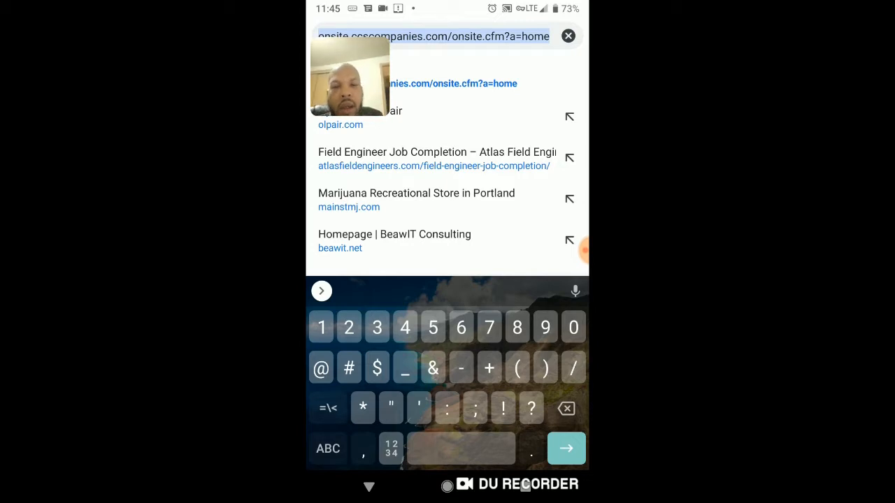
pyautogui.write('192.168.121.16')
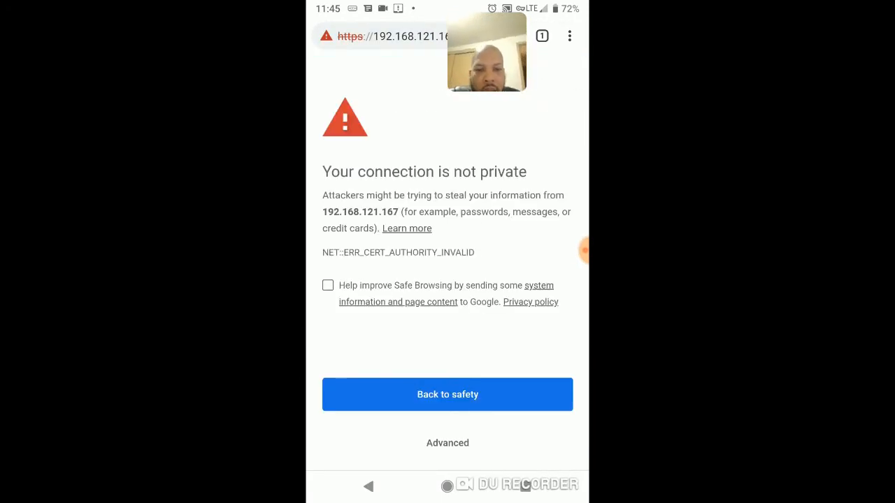
pyautogui.click(447, 442)
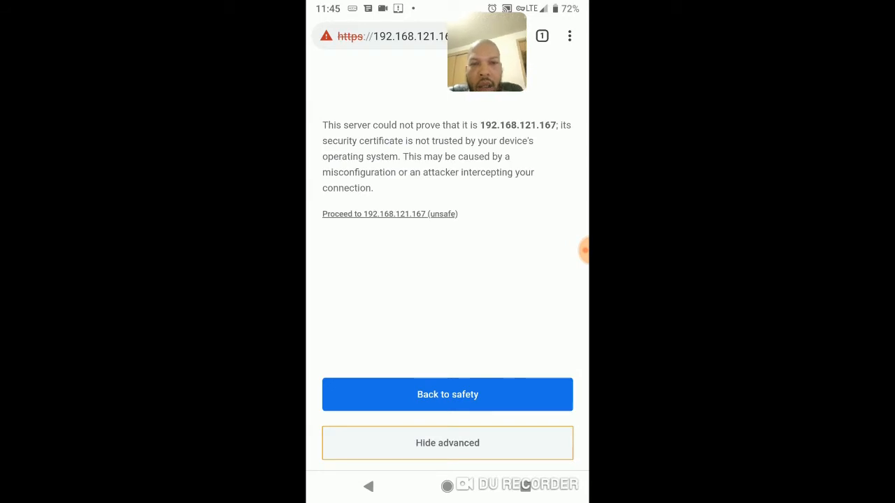
pyautogui.click(389, 214)
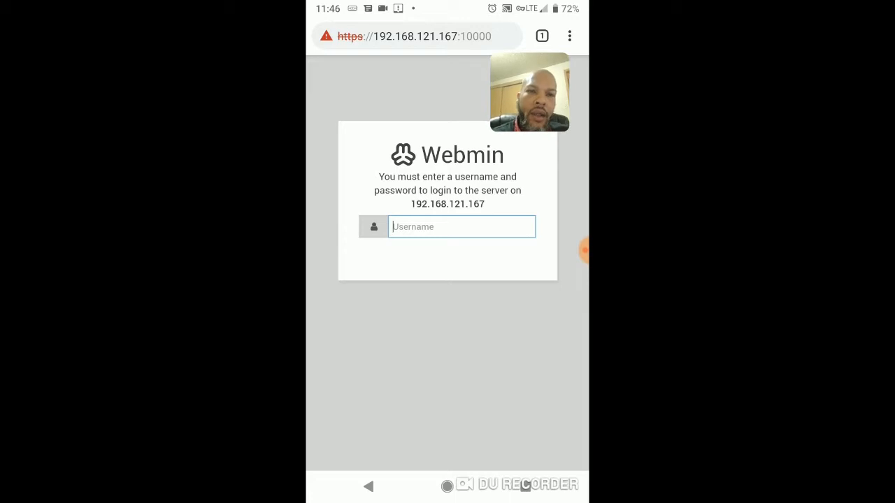
# Recheck the VPN status in the notifications and the connection stats in OpenVPN Connect, and return to the home screen.
pyautogui.moveTo(447, 3); pyautogui.dragTo(448, 153)
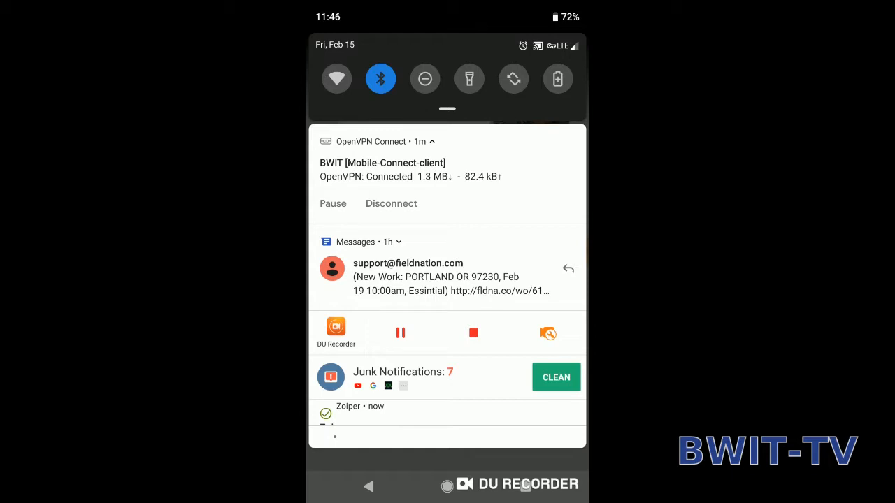
pyautogui.moveTo(448, 437); pyautogui.dragTo(448, 175)
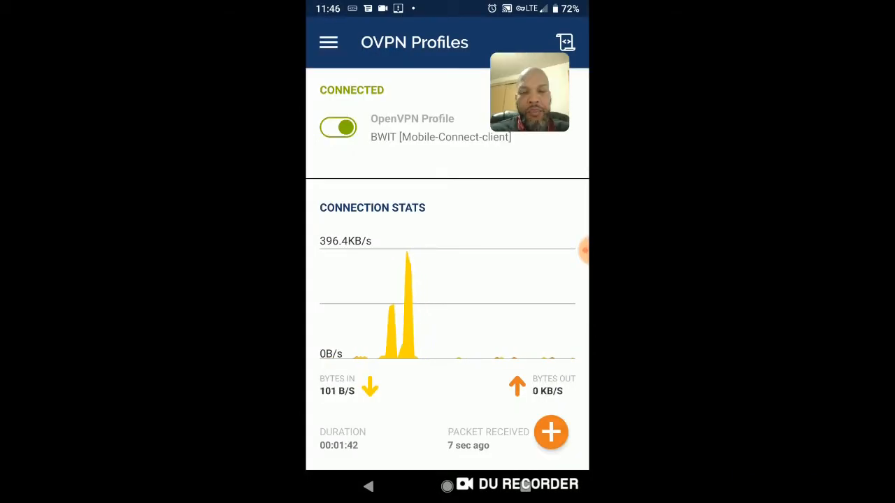
pyautogui.scroll(-3, 447, 280)
pyautogui.scroll(3, 447, 280)
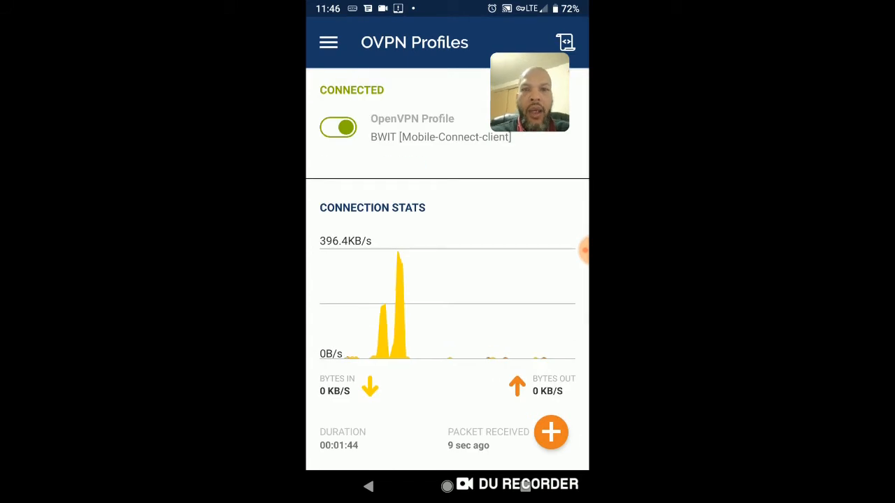
pyautogui.click(447, 486)
# Switch to Zoiper, check the account status in its navigation drawer, and look through the call history.
pyautogui.click(342, 393)
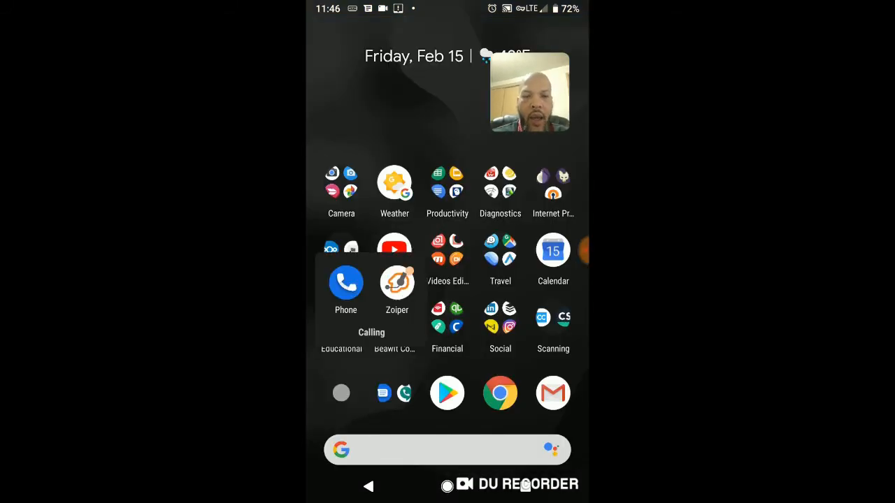
pyautogui.click(396, 283)
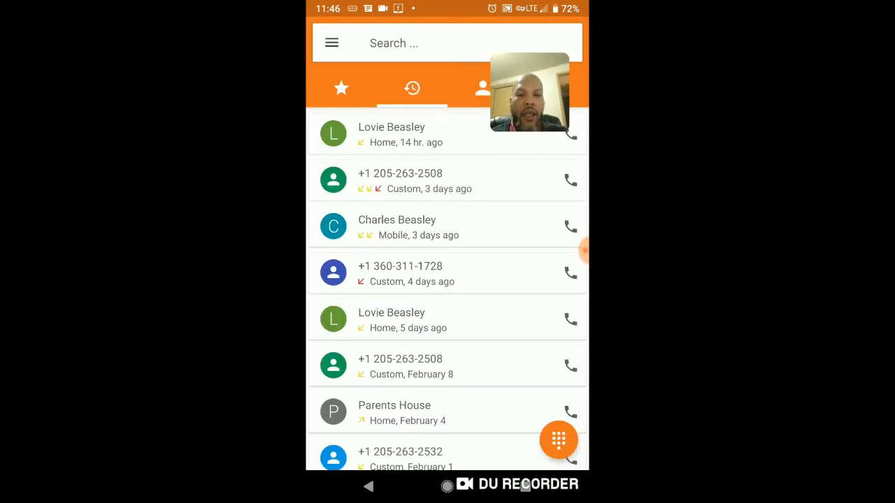
pyautogui.click(331, 43)
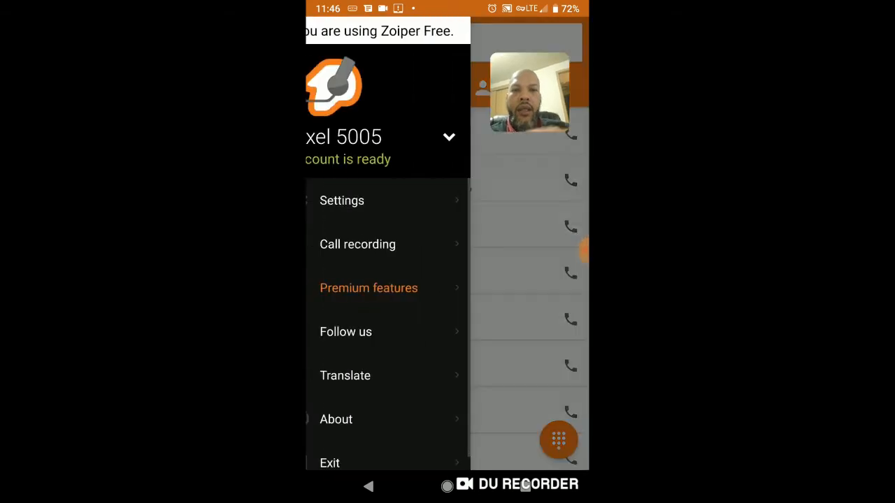
pyautogui.click(542, 279)
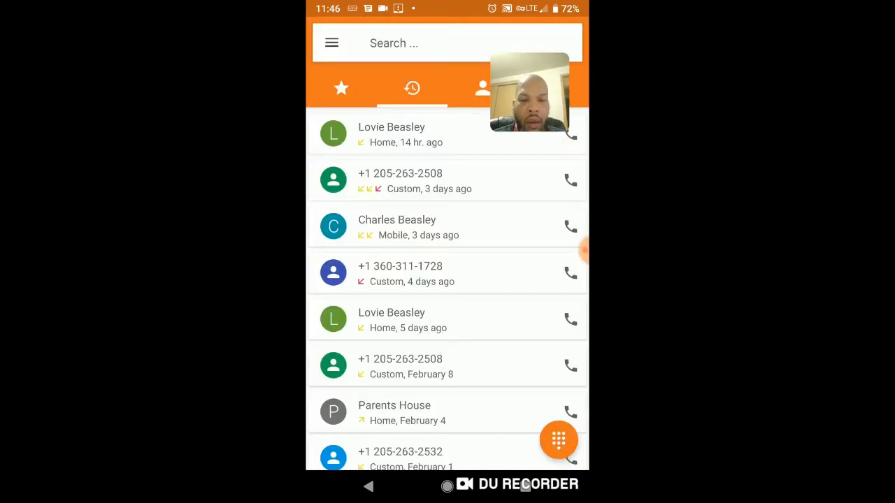
pyautogui.scroll(-5, 447, 291)
pyautogui.scroll(5, 447, 291)
pyautogui.scroll(-3, 447, 291)
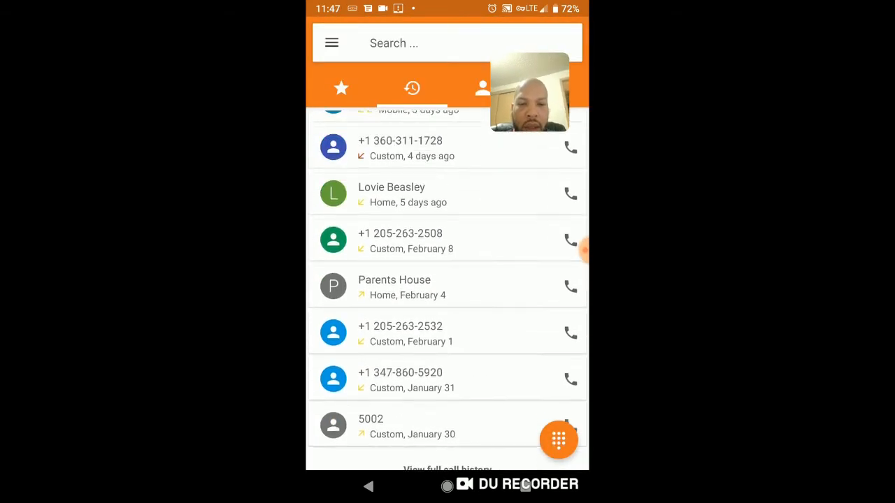
pyautogui.scroll(2, 447, 291)
# Call internal extension 5000 from Zoiper's dial pad over the VPN connection.
pyautogui.click(558, 439)
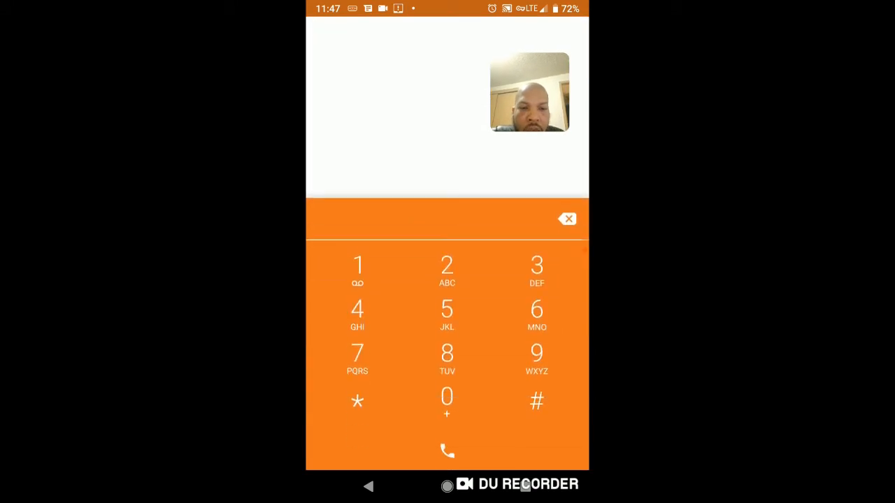
pyautogui.click(447, 314)
pyautogui.click(446, 400)
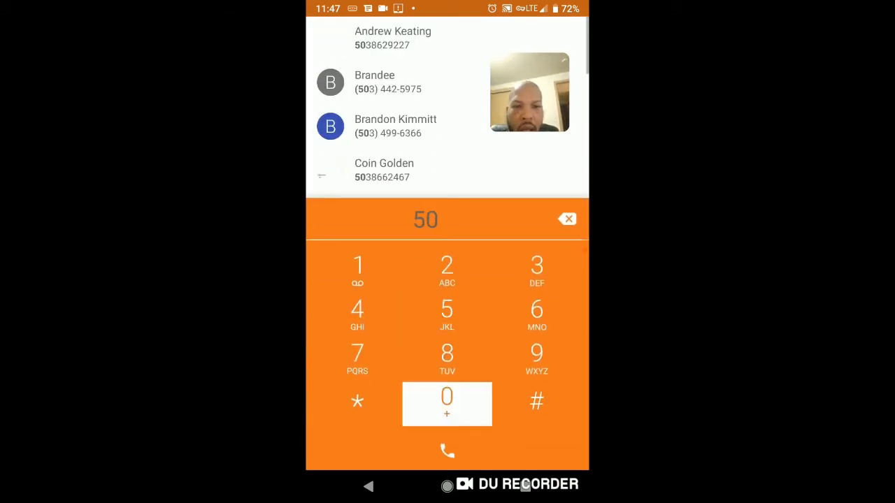
pyautogui.click(446, 400)
pyautogui.click(446, 400)
pyautogui.click(368, 487)
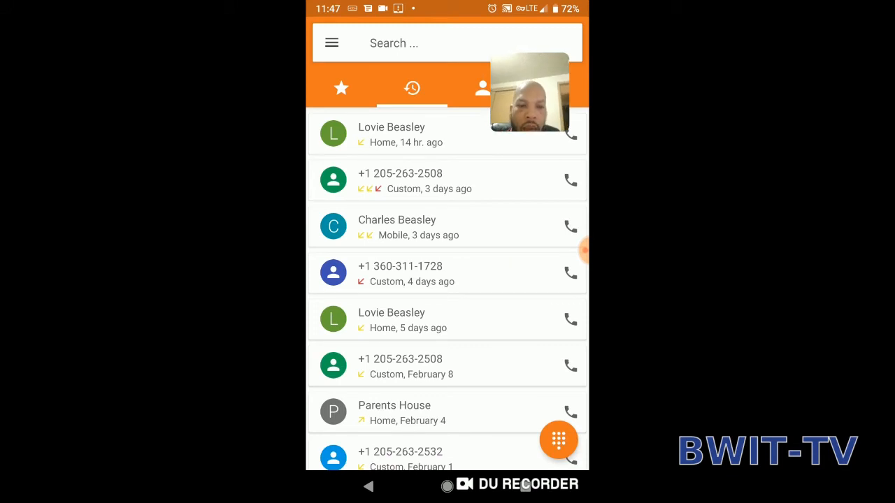
pyautogui.click(558, 440)
# Check the VPN connection in the notifications during the call and return to the call screen.
pyautogui.moveTo(448, 7); pyautogui.dragTo(447, 280)
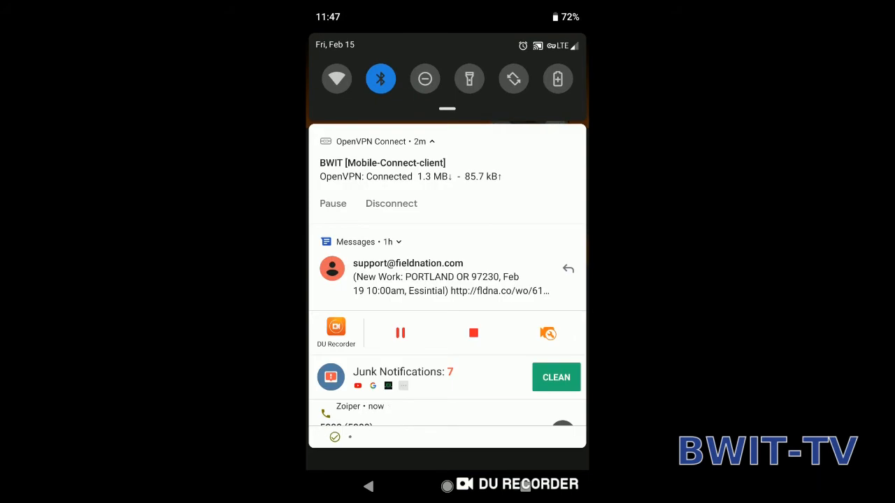
pyautogui.scroll(-3, 447, 279)
pyautogui.moveTo(447, 392); pyautogui.dragTo(448, 139)
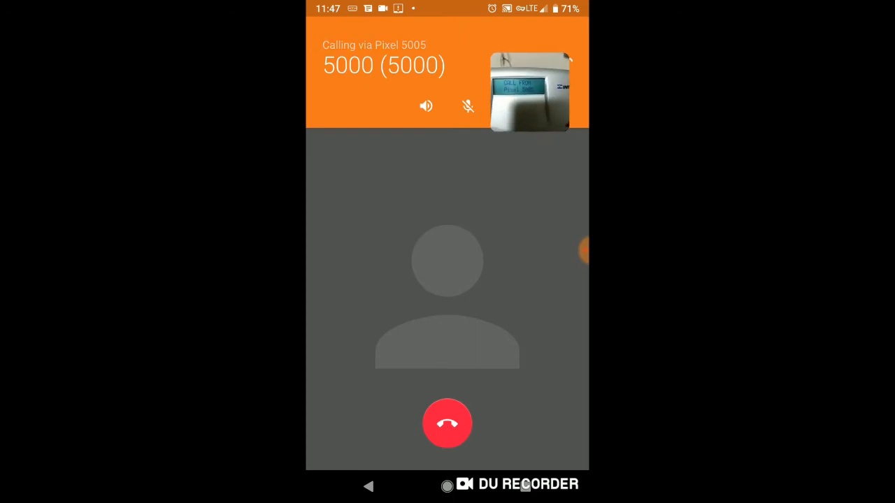
# End the Zoiper call and return to the phone's home screen.
pyautogui.click(498, 123)
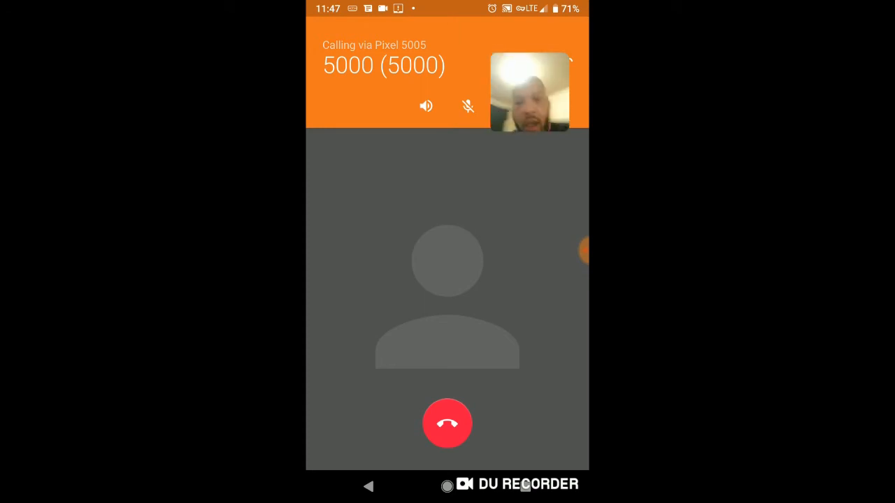
pyautogui.click(447, 423)
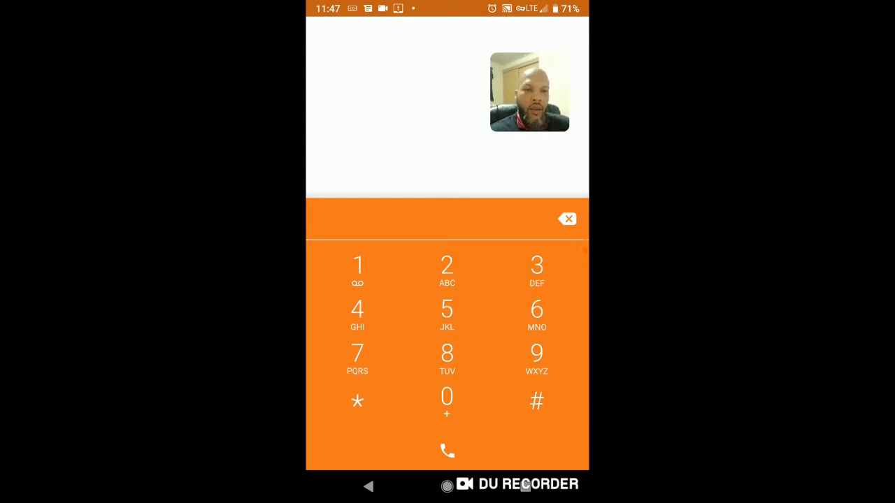
pyautogui.click(447, 485)
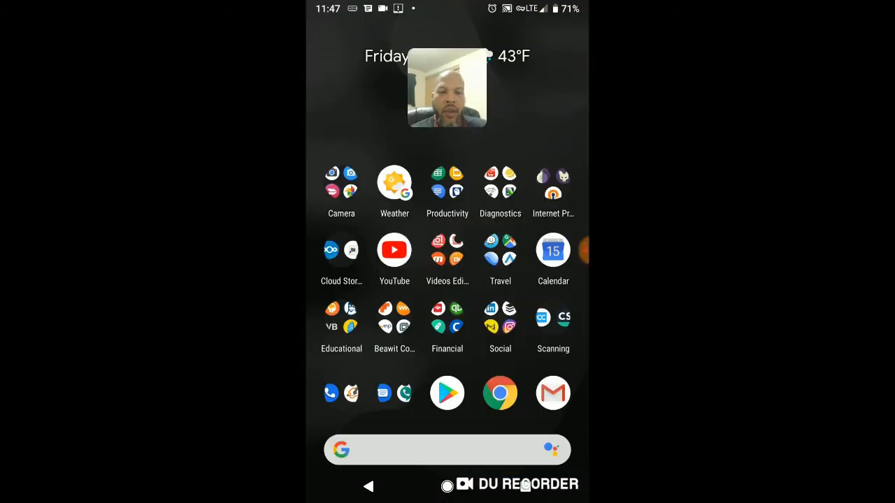